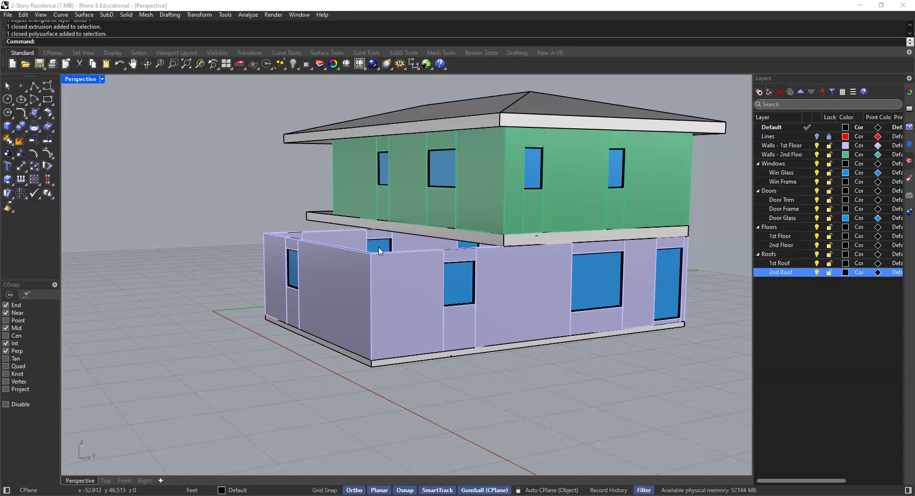
Step: Restore the four-viewport layout and bring the first-floor wall corner into close view in the Right viewport
{"action": "scroll", "coordinate": [375, 257], "scroll_direction": "up", "scroll_amount": 3}
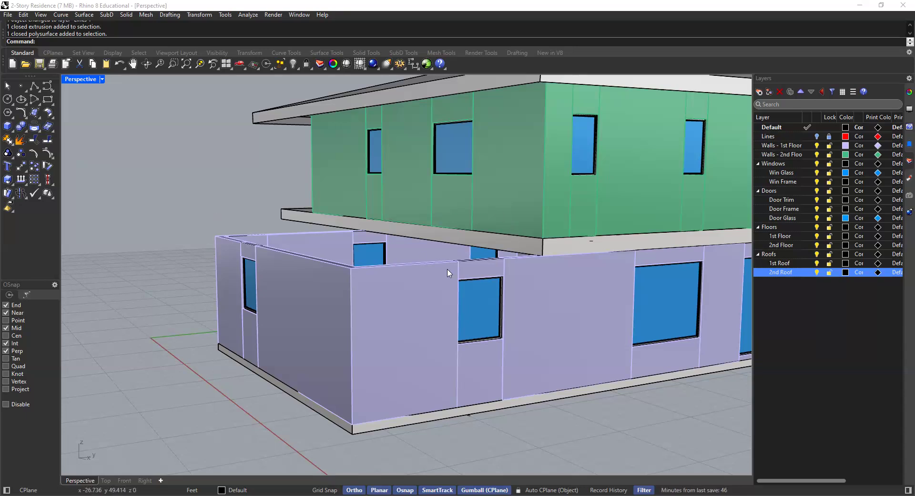
{"action": "right_click_drag", "start_coordinate": [443, 261], "coordinate": [417, 301]}
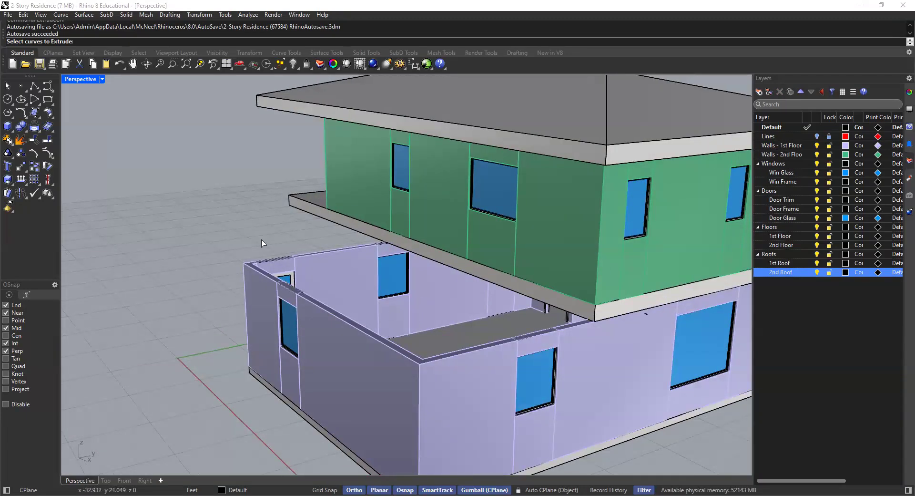
{"action": "key", "text": "ctrl+m"}
{"action": "scroll", "coordinate": [284, 358], "scroll_direction": "down", "scroll_amount": 12}
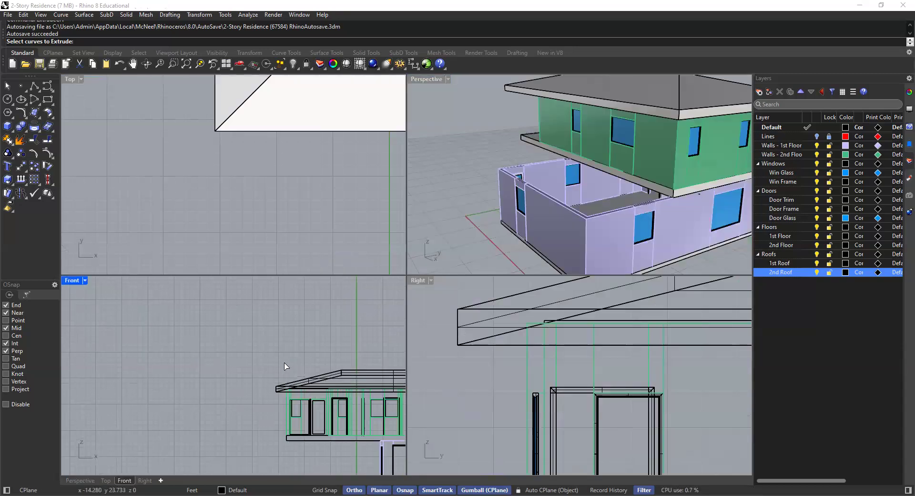
{"action": "scroll", "coordinate": [507, 348], "scroll_direction": "down", "scroll_amount": 10}
{"action": "scroll", "coordinate": [507, 348], "scroll_direction": "down", "scroll_amount": 4}
{"action": "scroll", "coordinate": [507, 348], "scroll_direction": "up", "scroll_amount": 15}
{"action": "right_click_drag", "start_coordinate": [480, 329], "coordinate": [487, 351]}
{"action": "scroll", "coordinate": [467, 343], "scroll_direction": "up", "scroll_amount": 3}
{"action": "scroll", "coordinate": [482, 347], "scroll_direction": "up", "scroll_amount": 2}
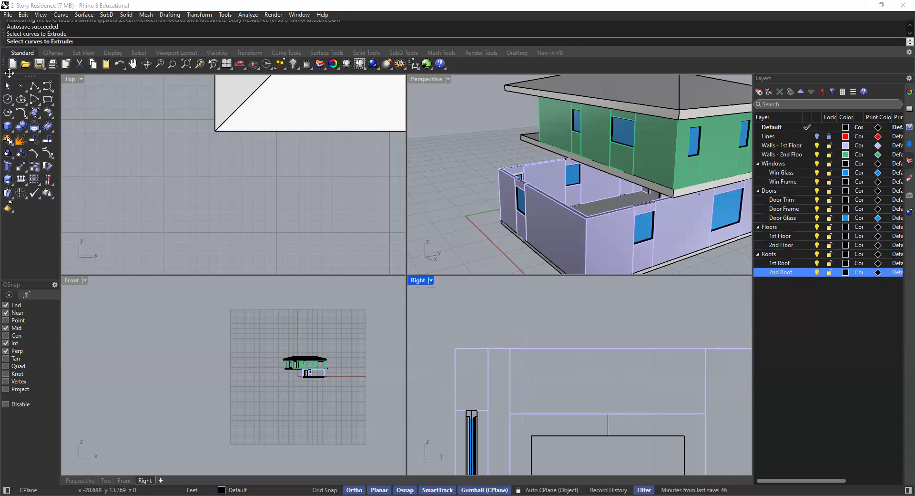
Step: Draw a polyline from the first-floor wall's inner top corner, 3 inches straight up and 12 inches horizontally over the room
{"action": "left_click", "coordinate": [33, 87]}
{"action": "right_click_drag", "start_coordinate": [513, 333], "coordinate": [497, 355]}
{"action": "scroll", "coordinate": [569, 240], "scroll_direction": "up", "scroll_amount": 4}
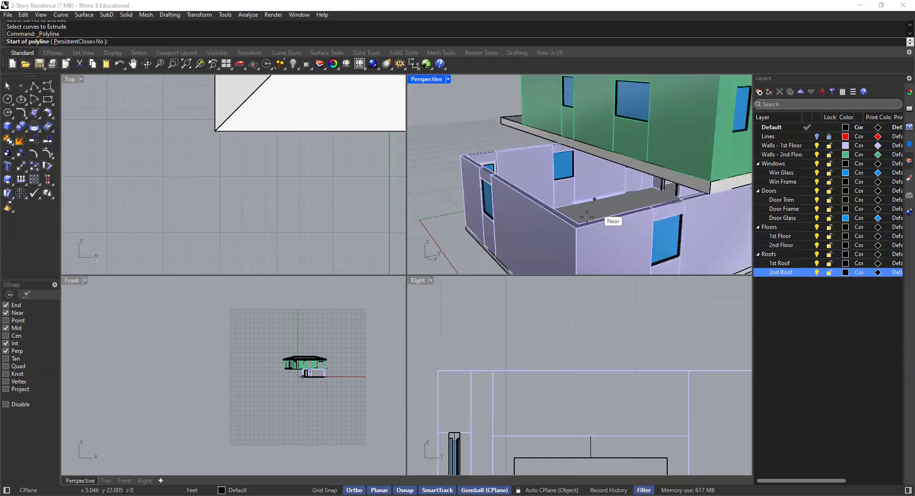
{"action": "left_click", "coordinate": [566, 241]}
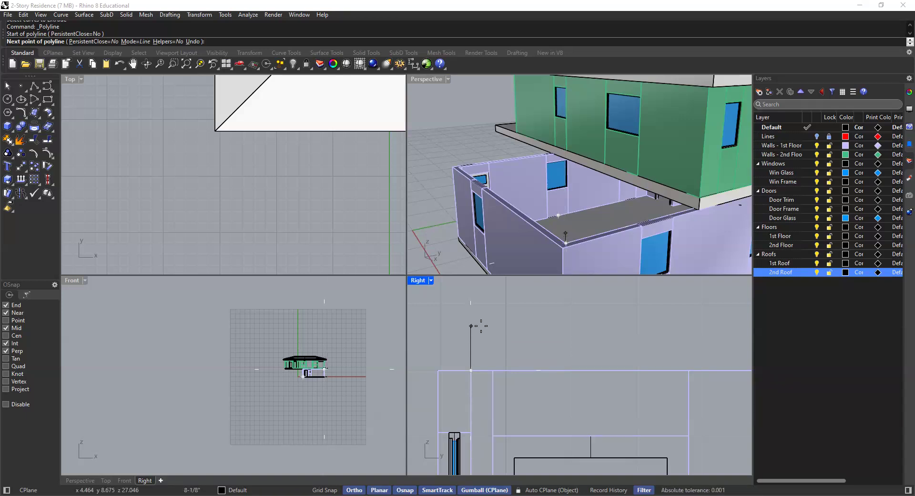
{"action": "type", "text": "3\""}
{"action": "key", "text": "Return"}
{"action": "left_click", "coordinate": [490, 322]}
{"action": "type", "text": "12\""}
{"action": "key", "text": "F8"}
{"action": "key", "text": "Return"}
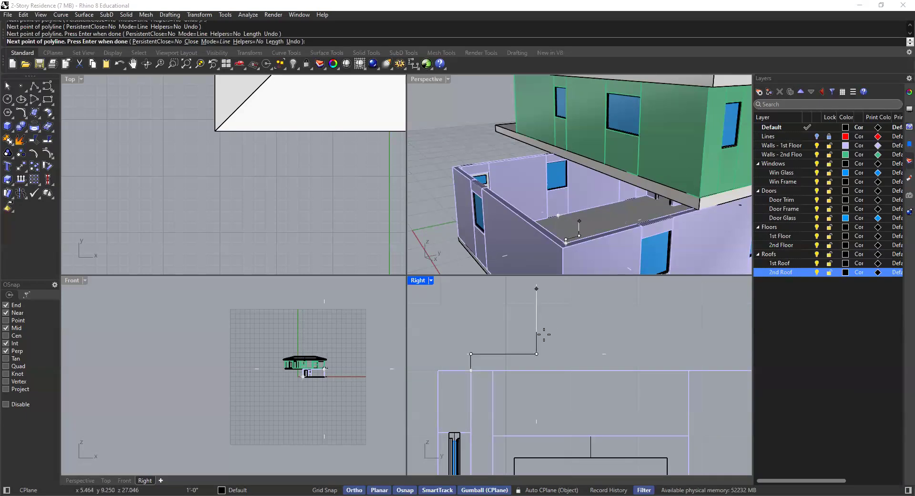
{"action": "key", "text": "Return"}
{"action": "left_click", "coordinate": [477, 353]}
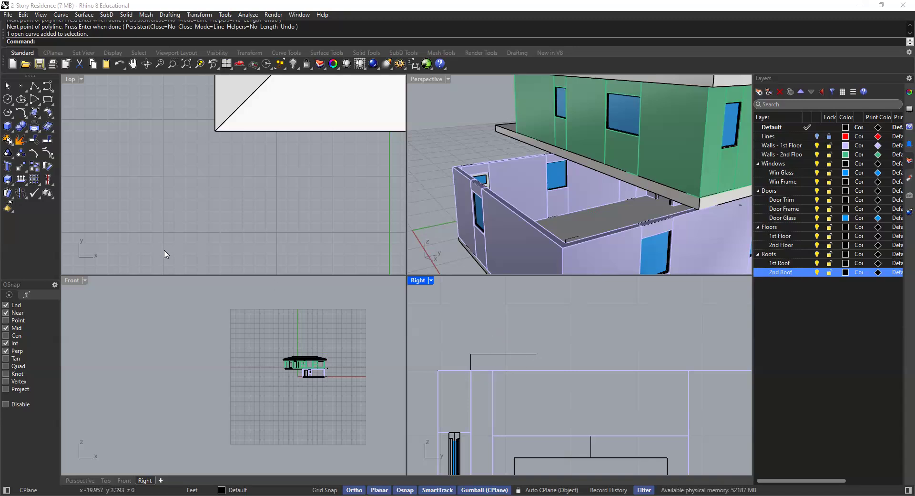
Step: Draw a sloped line from the inner wall corner to the free end of the 12-inch horizontal segment
{"action": "left_click", "coordinate": [34, 86]}
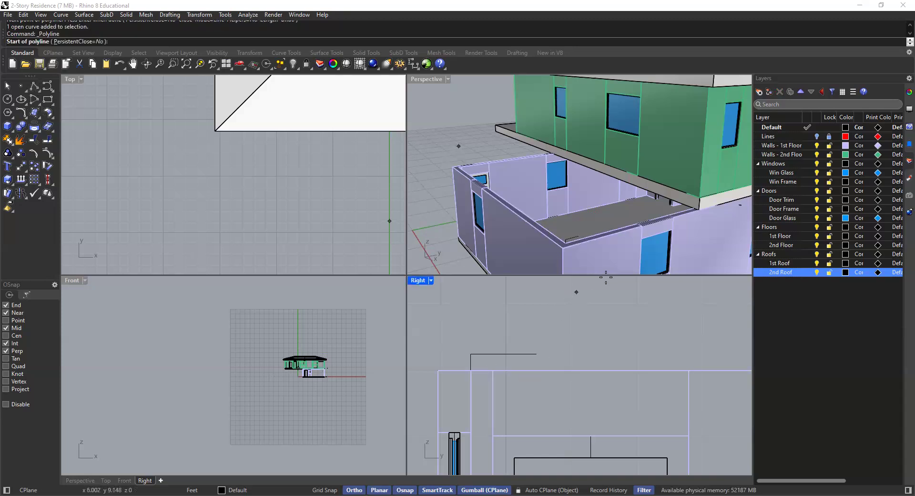
{"action": "scroll", "coordinate": [578, 244], "scroll_direction": "up", "scroll_amount": 5}
{"action": "scroll", "coordinate": [570, 240], "scroll_direction": "down", "scroll_amount": 2}
{"action": "right_click_drag", "start_coordinate": [563, 234], "coordinate": [572, 224], "text": "shift"}
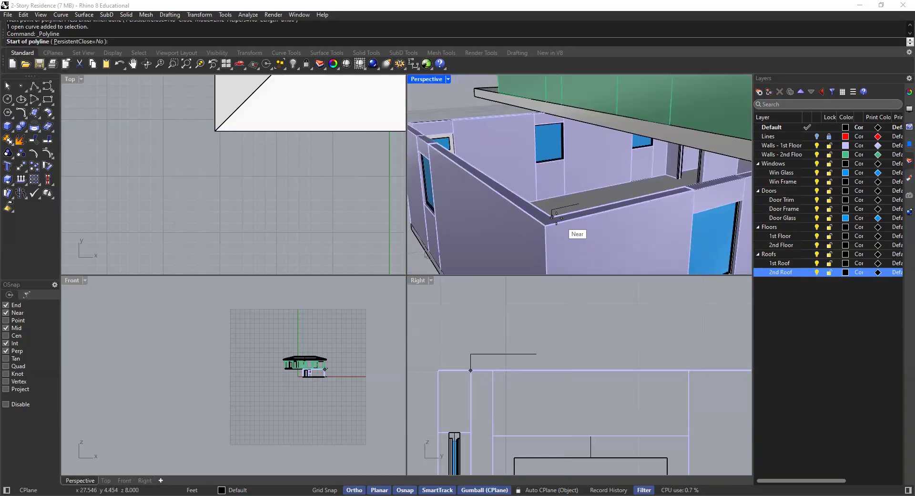
{"action": "left_click", "coordinate": [555, 216]}
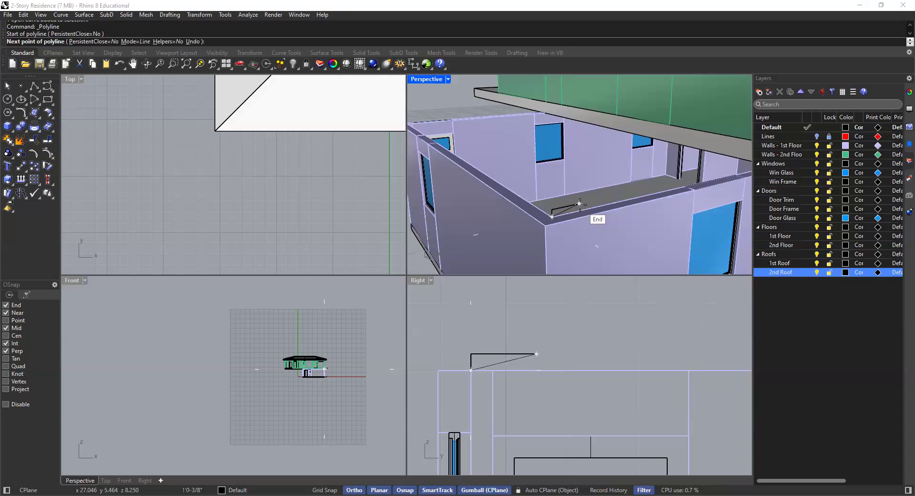
{"action": "left_click", "coordinate": [579, 203]}
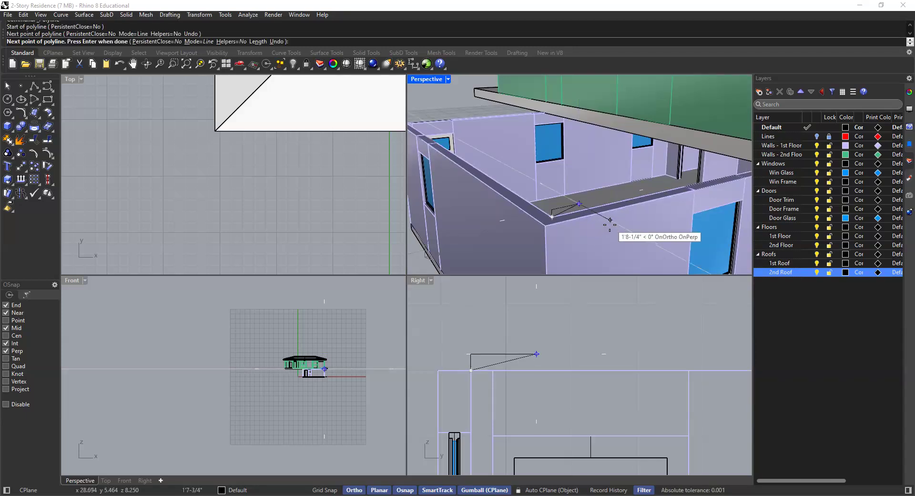
{"action": "key", "text": "Return"}
Step: Delete the L-shaped rise-and-run polyline, keeping only the sloped line
{"action": "left_click", "coordinate": [530, 355]}
{"action": "left_click", "coordinate": [566, 328]}
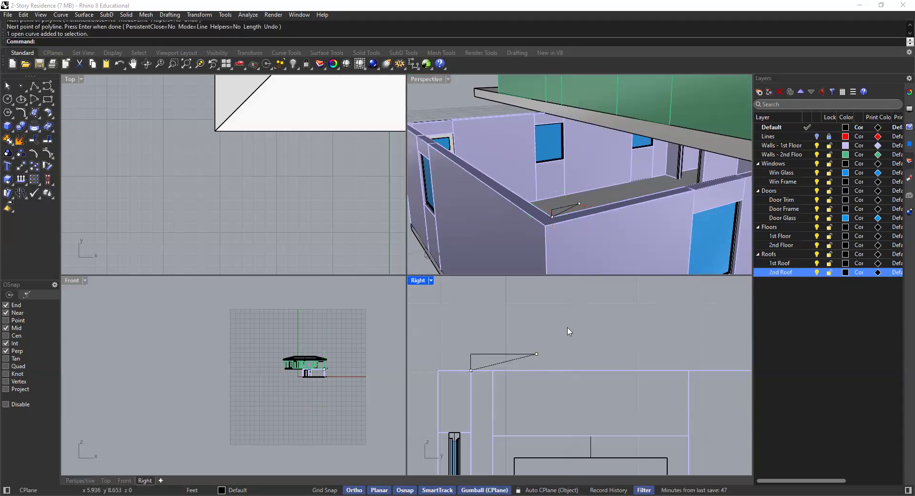
{"action": "left_click", "coordinate": [480, 355]}
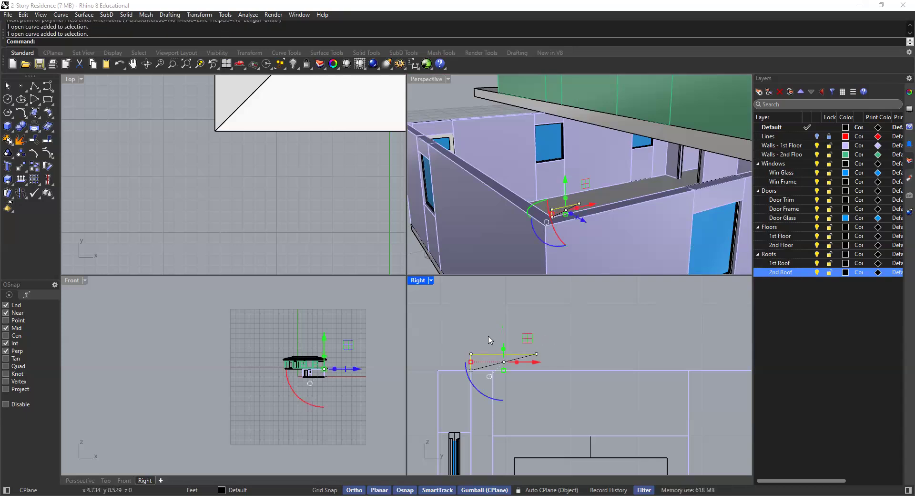
{"action": "key", "text": "Delete"}
{"action": "left_click", "coordinate": [518, 362]}
{"action": "left_click", "coordinate": [536, 317]}
Step: Extend the sloped line to the second-floor corner wall, using that wall as the boundary object
{"action": "scroll", "coordinate": [540, 317], "scroll_direction": "down", "scroll_amount": 4}
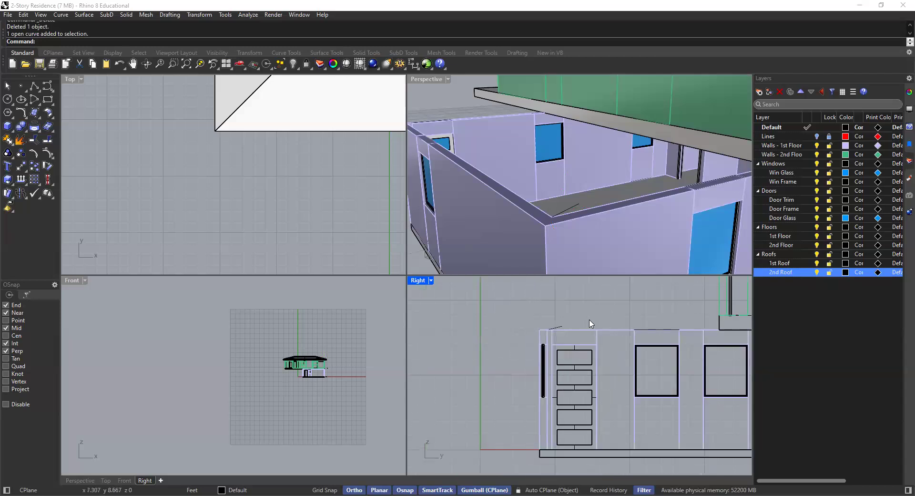
{"action": "right_click_drag", "start_coordinate": [568, 329], "coordinate": [542, 344]}
{"action": "type", "text": "Ex"}
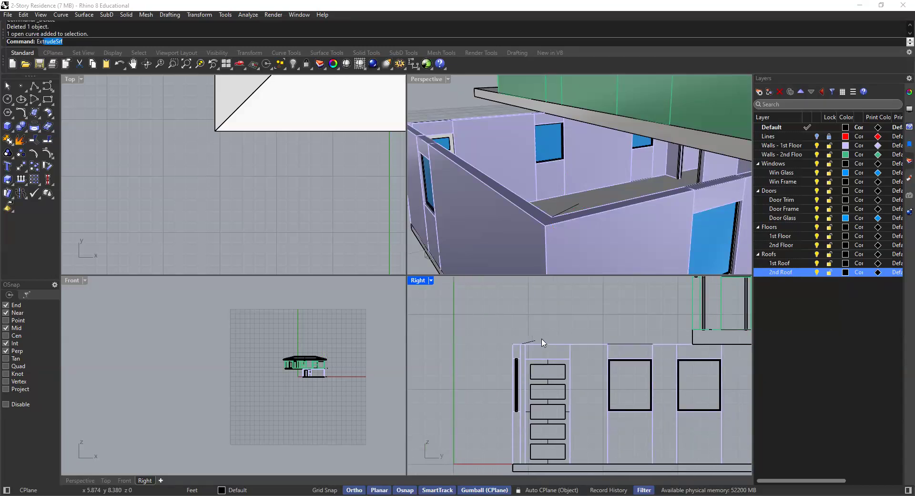
{"action": "type", "text": "tend"}
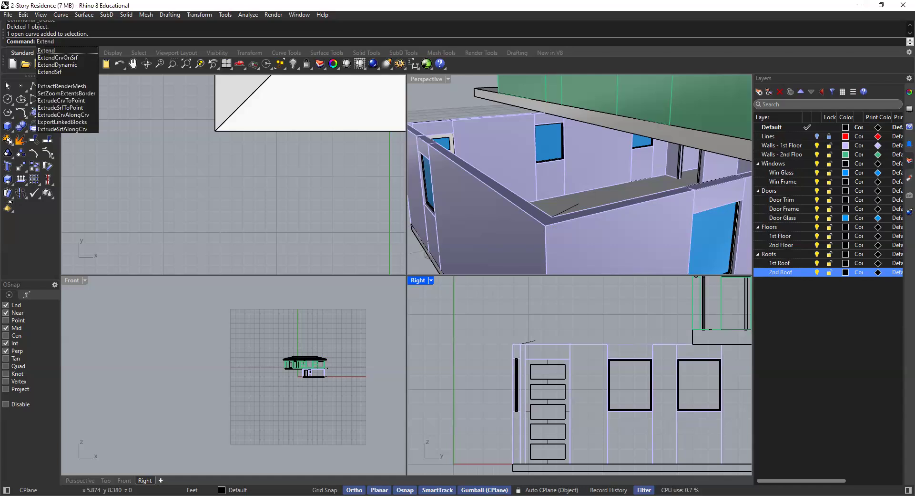
{"action": "key", "text": "Return"}
{"action": "scroll", "coordinate": [575, 345], "scroll_direction": "down", "scroll_amount": 5}
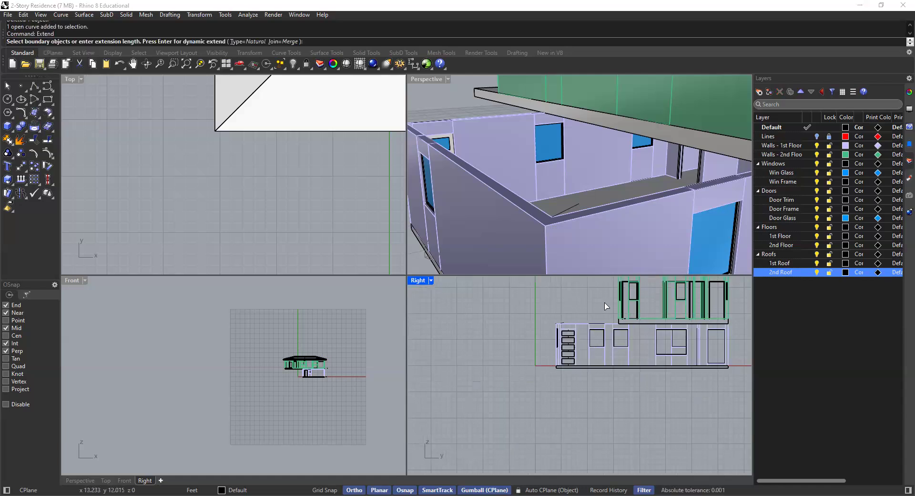
{"action": "scroll", "coordinate": [640, 220], "scroll_direction": "down", "scroll_amount": 8}
{"action": "scroll", "coordinate": [635, 177], "scroll_direction": "up", "scroll_amount": 5}
{"action": "left_click", "coordinate": [636, 175]}
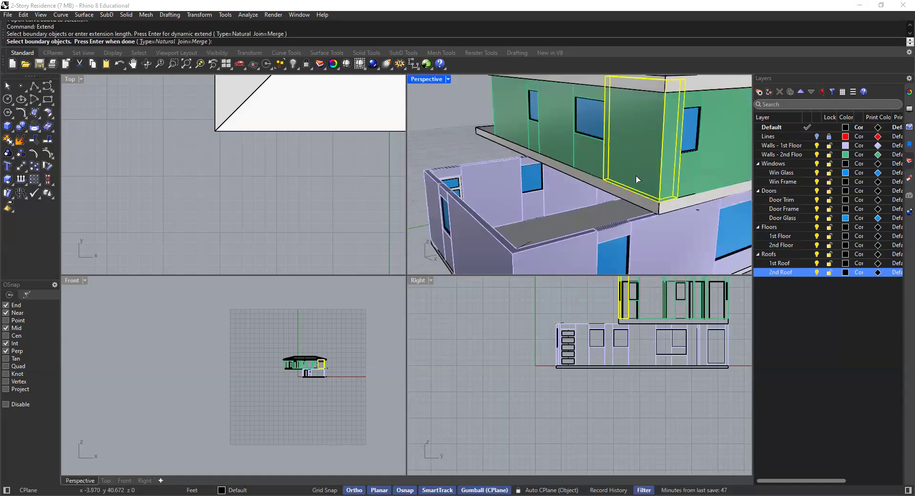
{"action": "key", "text": "Return"}
{"action": "left_click", "coordinate": [529, 247]}
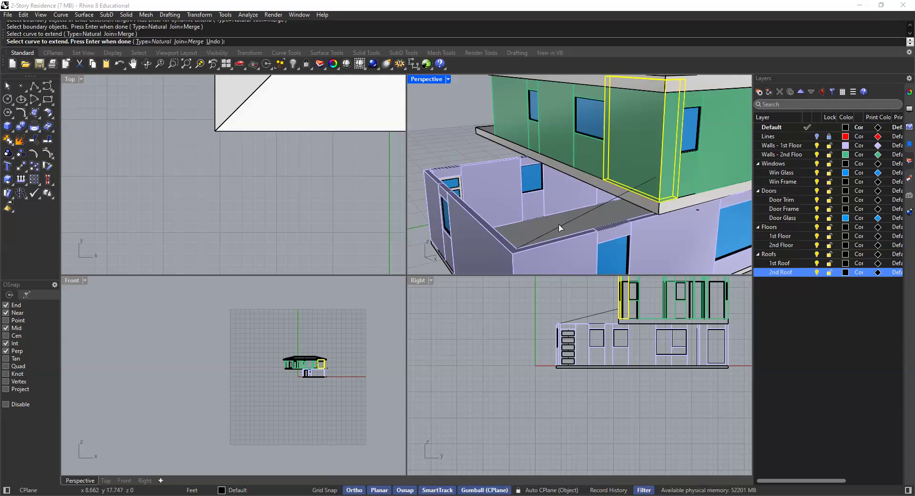
{"action": "right_click_drag", "start_coordinate": [545, 246], "coordinate": [502, 216]}
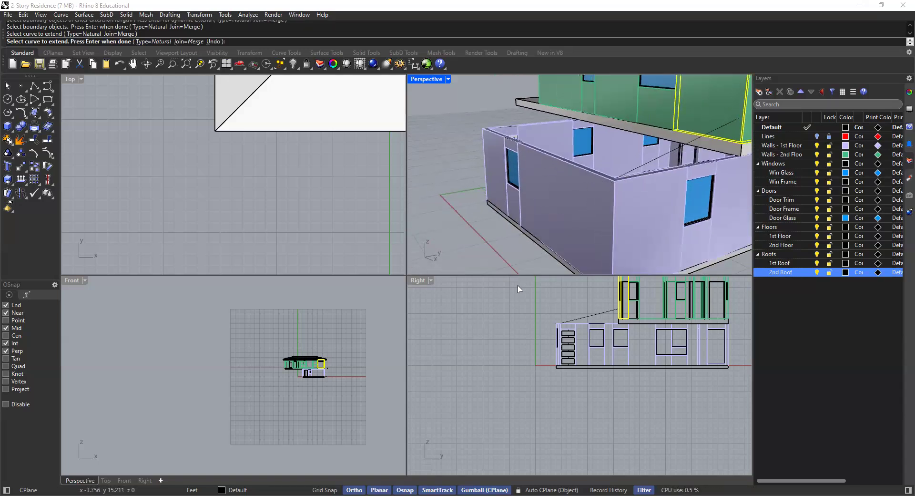
{"action": "scroll", "coordinate": [543, 312], "scroll_direction": "up", "scroll_amount": 2}
{"action": "left_click", "coordinate": [459, 131]}
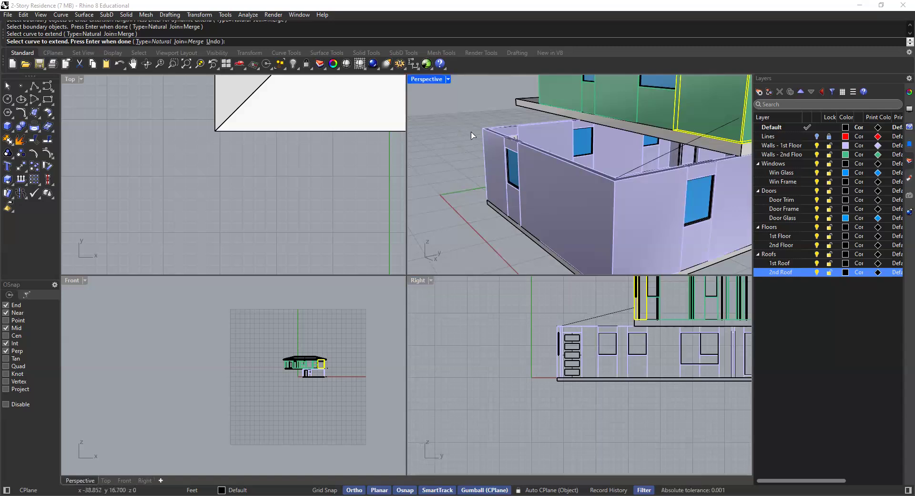
Step: Draw a vertical line down the inner wall edge from the lower end of the sloped line
{"action": "left_click", "coordinate": [38, 87]}
{"action": "scroll", "coordinate": [610, 187], "scroll_direction": "up", "scroll_amount": 4}
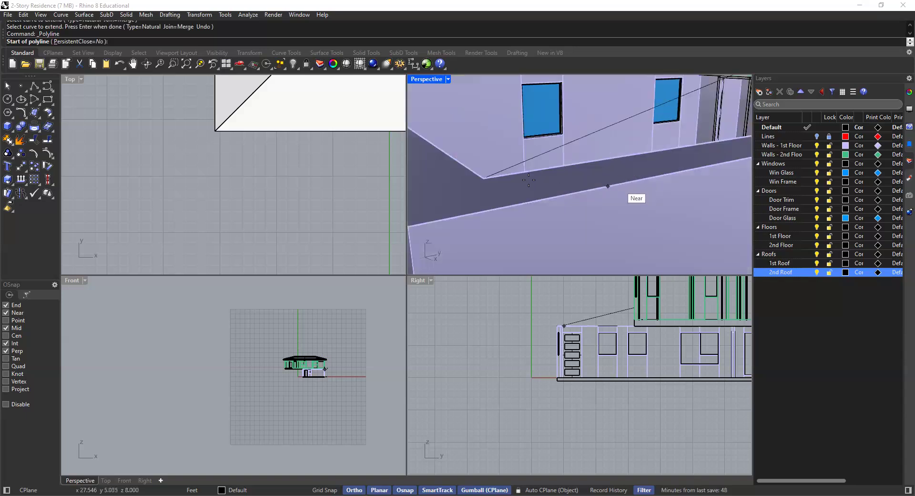
{"action": "left_click", "coordinate": [484, 178]}
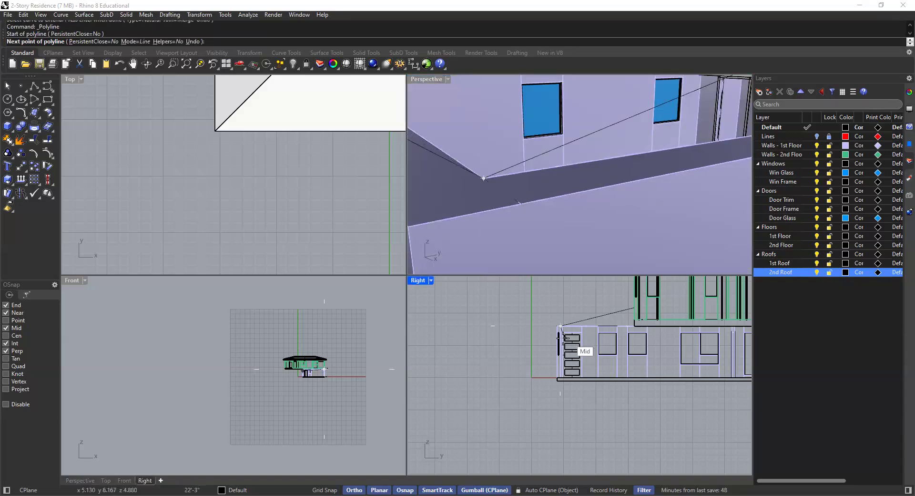
{"action": "scroll", "coordinate": [566, 340], "scroll_direction": "up", "scroll_amount": 4}
{"action": "scroll", "coordinate": [555, 340], "scroll_direction": "up", "scroll_amount": 2}
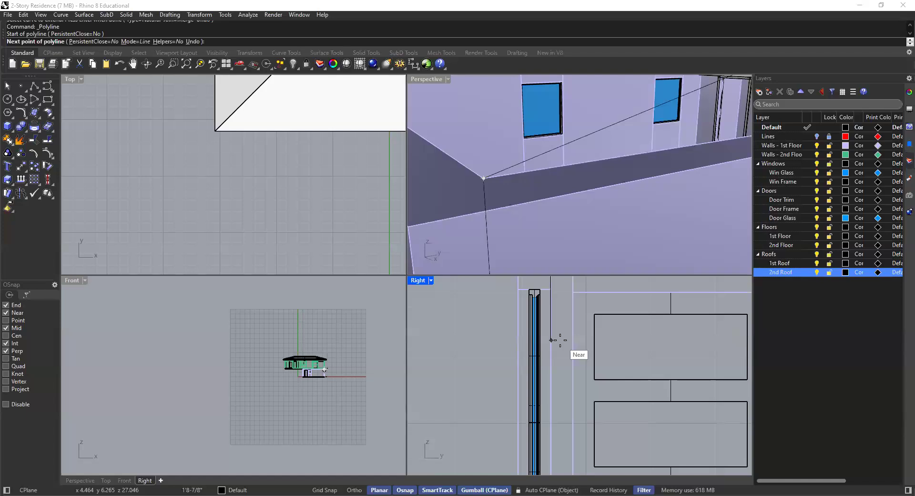
{"action": "scroll", "coordinate": [512, 205], "scroll_direction": "down", "scroll_amount": 6}
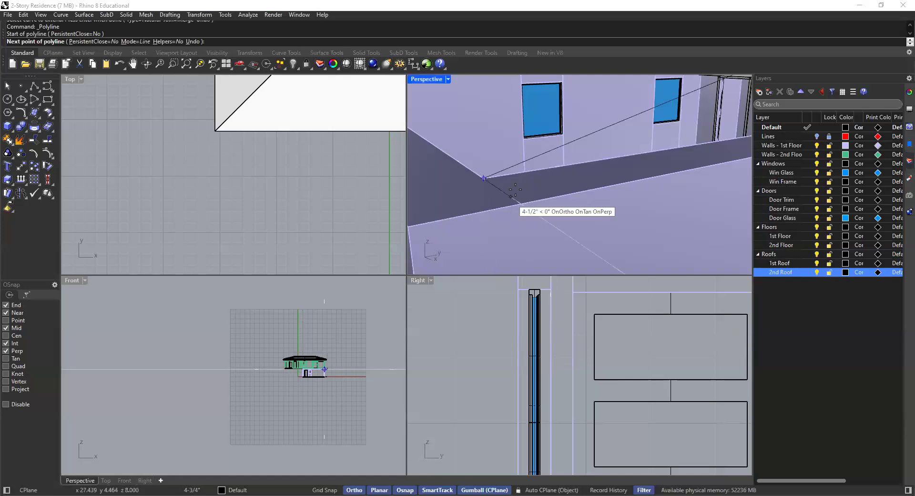
{"action": "scroll", "coordinate": [513, 233], "scroll_direction": "up", "scroll_amount": 6}
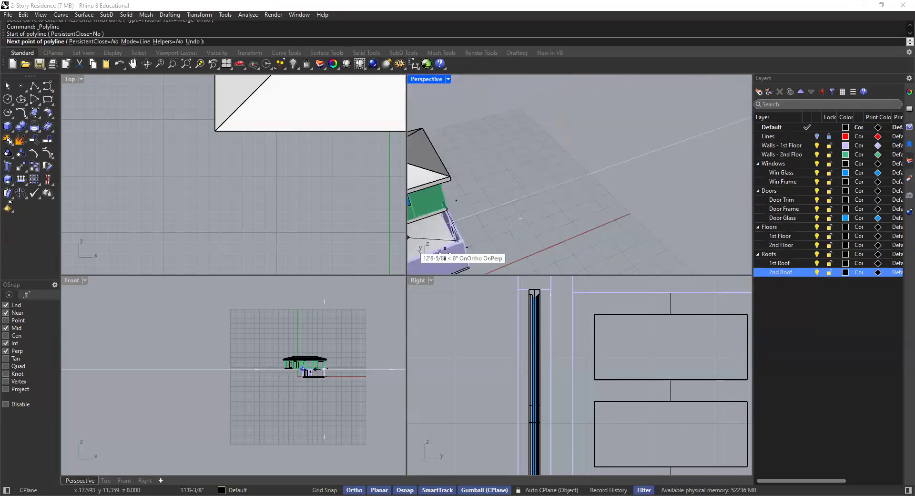
{"action": "right_click_drag", "start_coordinate": [513, 234], "coordinate": [521, 153]}
{"action": "scroll", "coordinate": [593, 312], "scroll_direction": "down", "scroll_amount": 3}
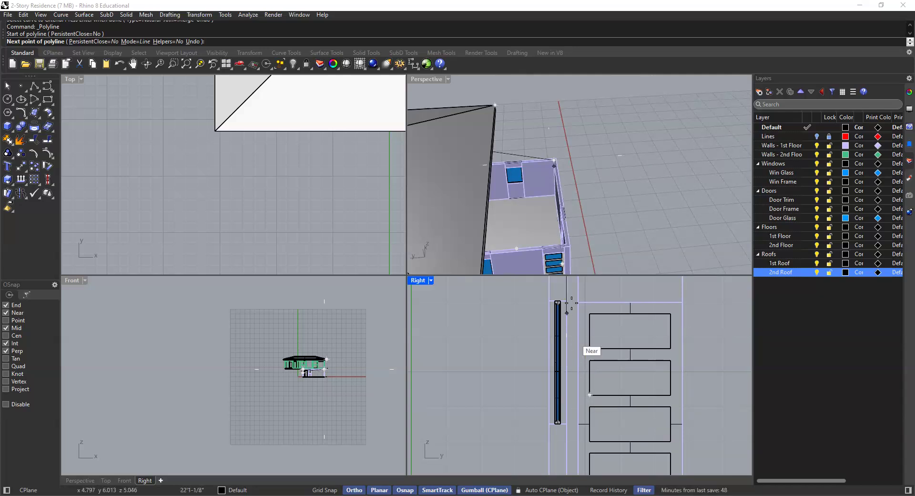
{"action": "right_click_drag", "start_coordinate": [579, 348], "coordinate": [589, 352]}
{"action": "scroll", "coordinate": [552, 157], "scroll_direction": "up", "scroll_amount": 8}
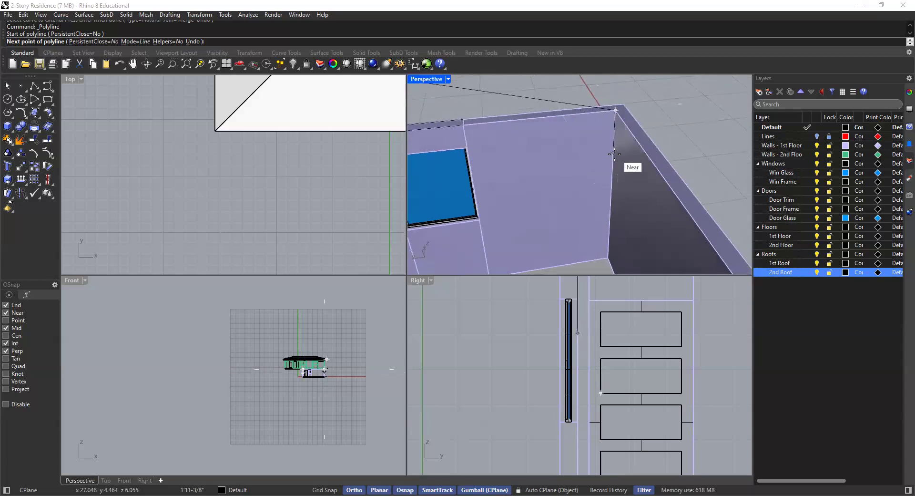
{"action": "left_click", "coordinate": [612, 165]}
{"action": "key", "text": "Return"}
Step: Move the vertical line from the wall's inner top corner to its outer top corner
{"action": "left_click", "coordinate": [615, 133]}
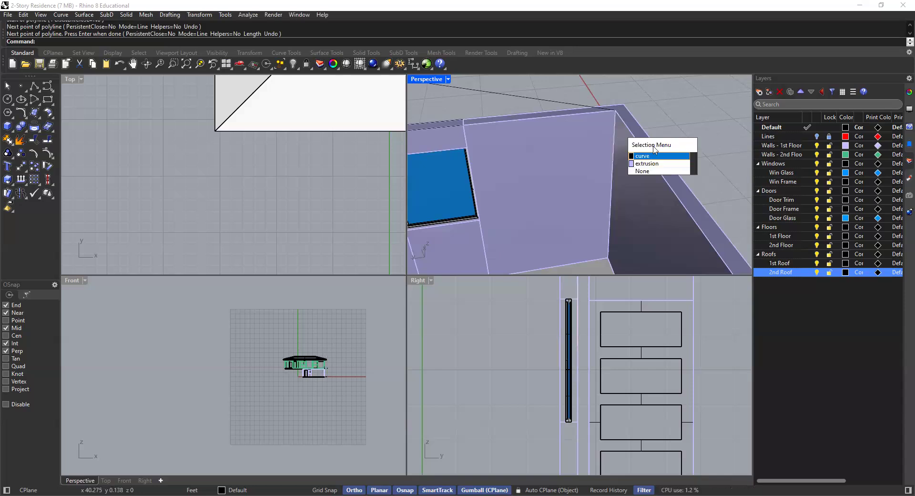
{"action": "left_click", "coordinate": [612, 148]}
{"action": "right_click_drag", "start_coordinate": [613, 148], "coordinate": [556, 182], "text": "shift"}
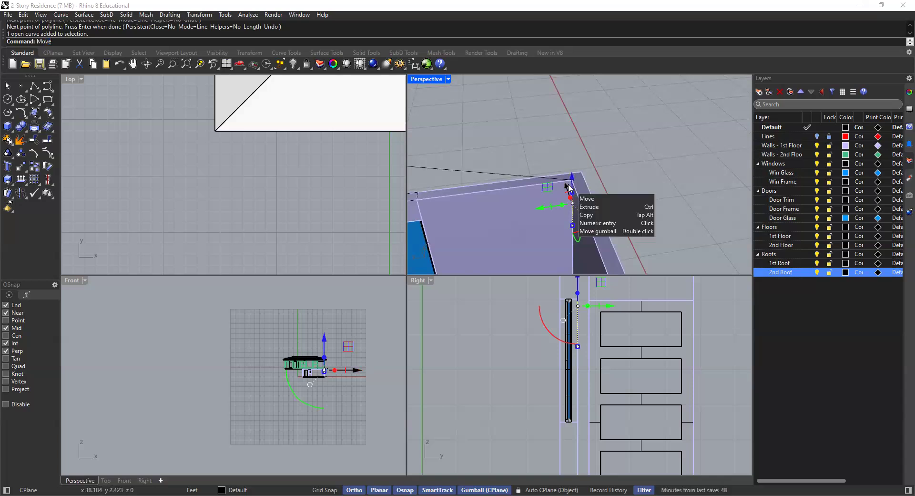
{"action": "key", "text": "Return"}
{"action": "left_click", "coordinate": [574, 180]}
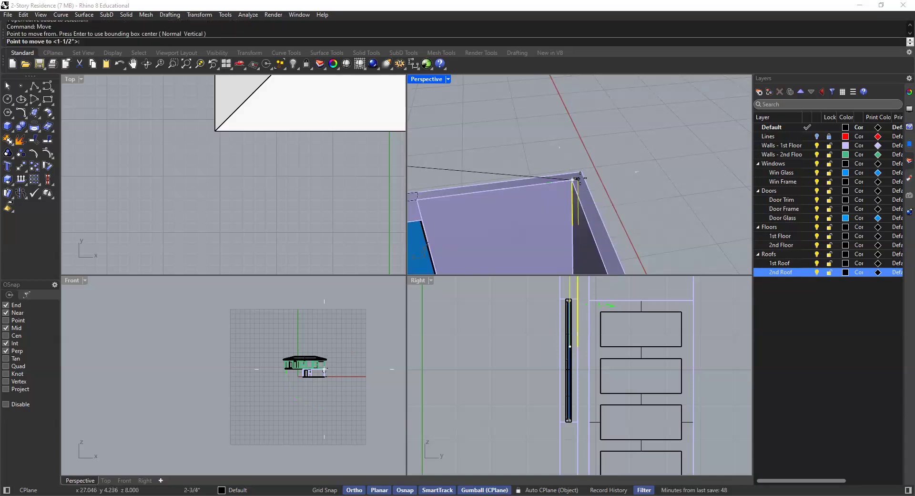
{"action": "left_click", "coordinate": [583, 178]}
Step: Move the vertical line 24" horizontally outward from the wall's outer face to mark the roof overhang
{"action": "right_click_drag", "start_coordinate": [617, 182], "coordinate": [599, 176]}
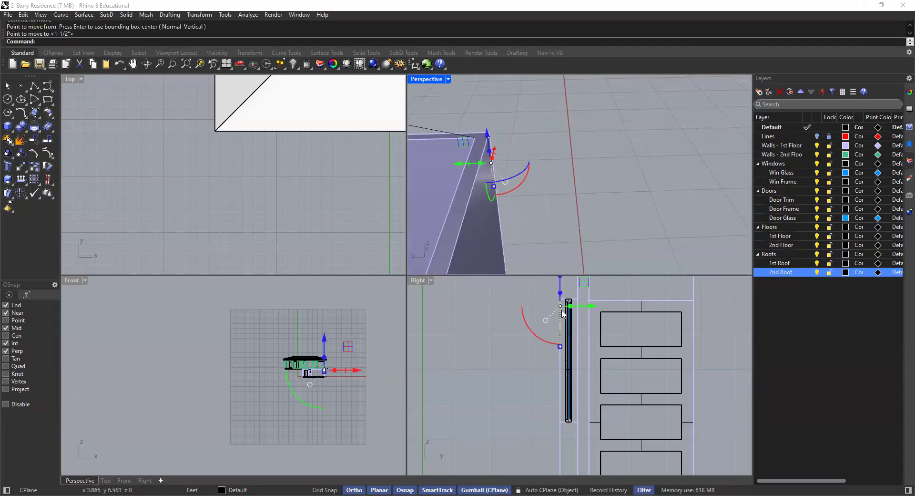
{"action": "right_click_drag", "start_coordinate": [557, 322], "coordinate": [581, 327]}
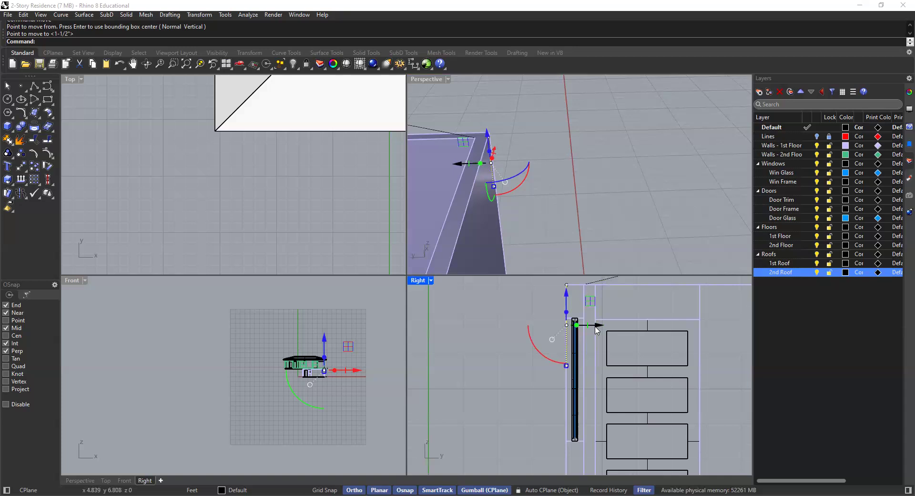
{"action": "left_click", "coordinate": [580, 320]}
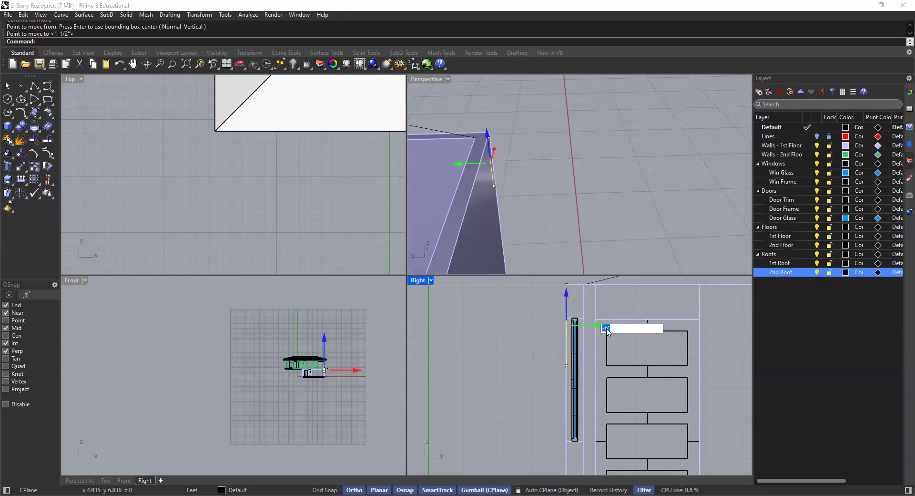
{"action": "type", "text": "-24\""}
{"action": "key", "text": "Return"}
{"action": "key", "text": "Escape"}
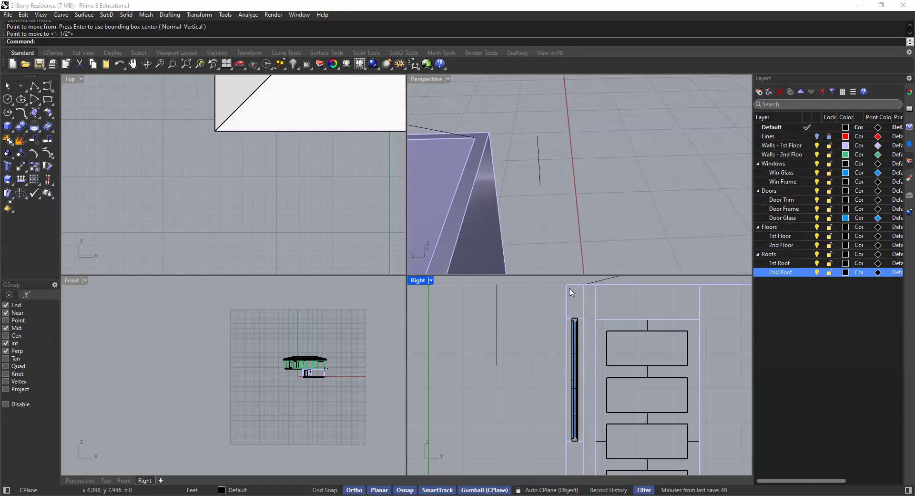
Step: Measure the first-floor wall's thickness at the corner with the Distance command
{"action": "right_click_drag", "start_coordinate": [563, 302], "coordinate": [577, 307]}
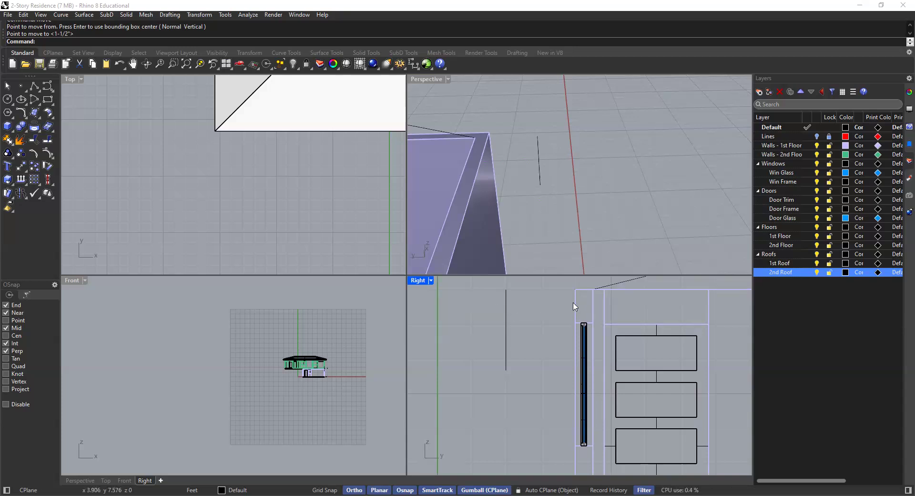
{"action": "right_click_drag", "start_coordinate": [574, 305], "coordinate": [570, 313]}
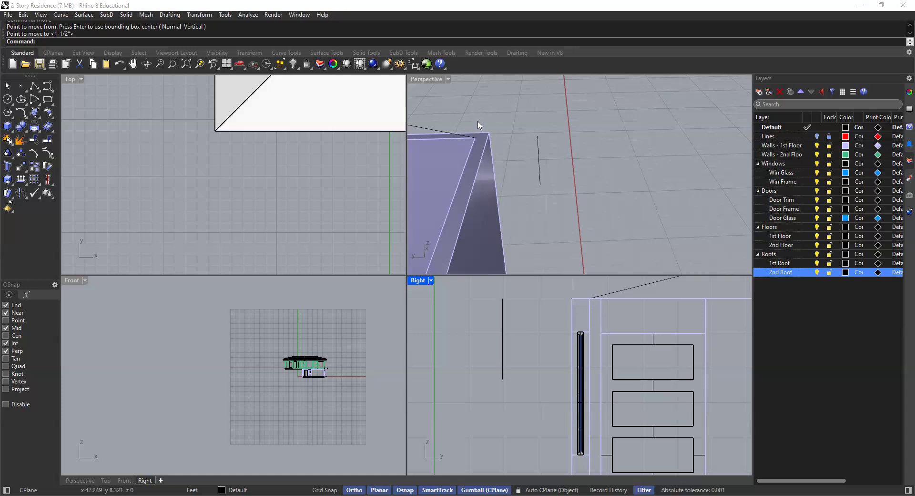
{"action": "right_click_drag", "start_coordinate": [479, 125], "coordinate": [482, 127]}
{"action": "type", "text": "Distance"}
{"action": "key", "text": "Return"}
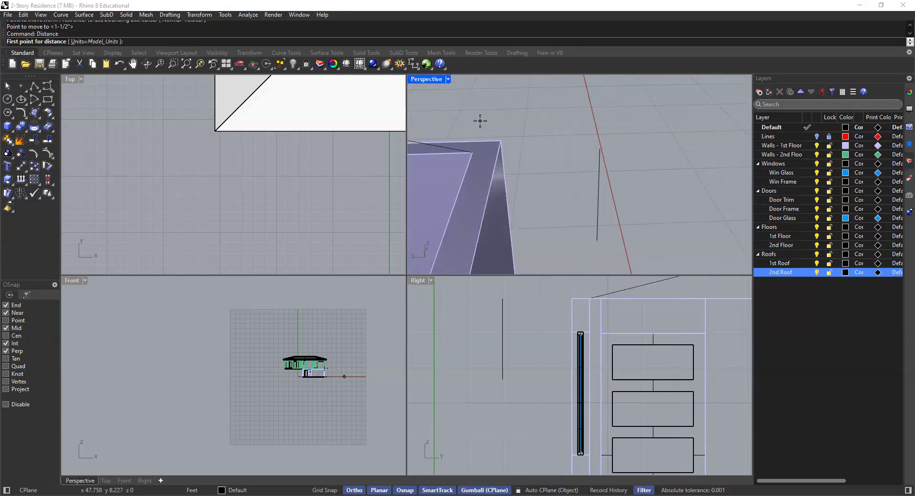
{"action": "left_click", "coordinate": [491, 162]}
{"action": "left_click", "coordinate": [499, 154]}
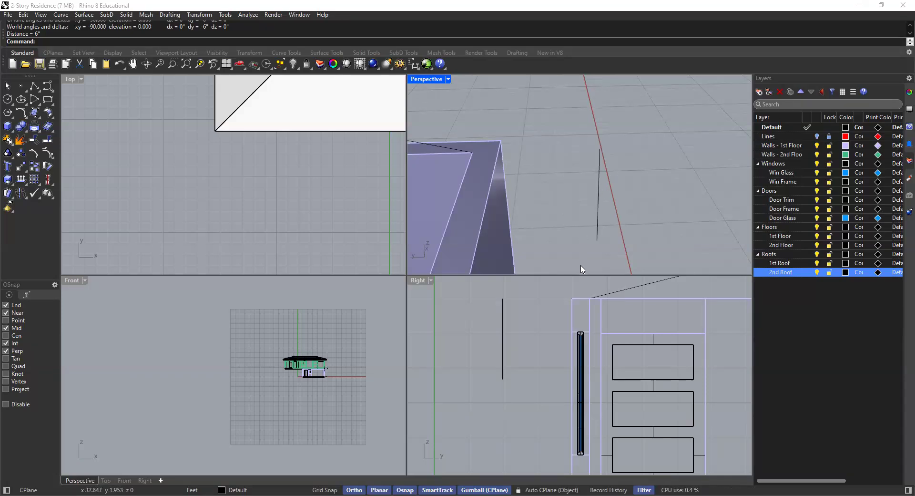
Step: Extend the lower end of the sloped line to the vertical overhang line, using that line as the boundary object
{"action": "scroll", "coordinate": [583, 270], "scroll_direction": "down", "scroll_amount": 5}
{"action": "right_click_drag", "start_coordinate": [568, 307], "coordinate": [540, 335]}
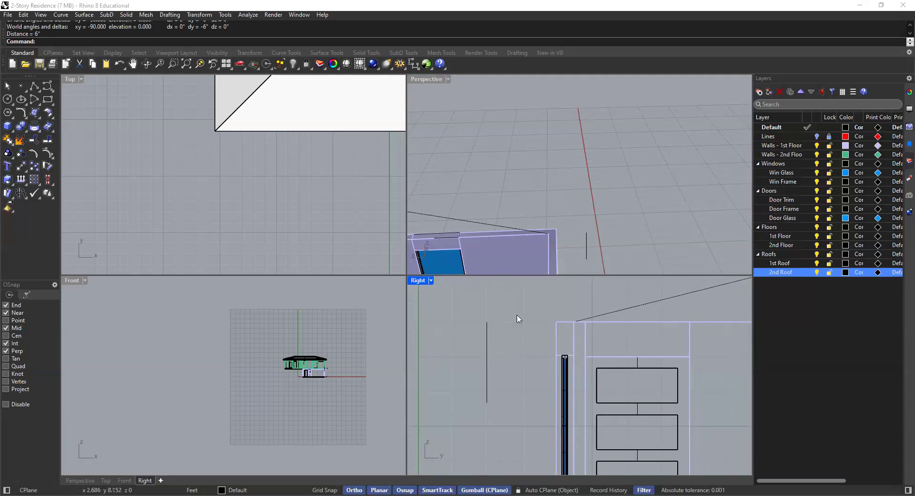
{"action": "type", "text": "Ext"}
{"action": "key", "text": "Return"}
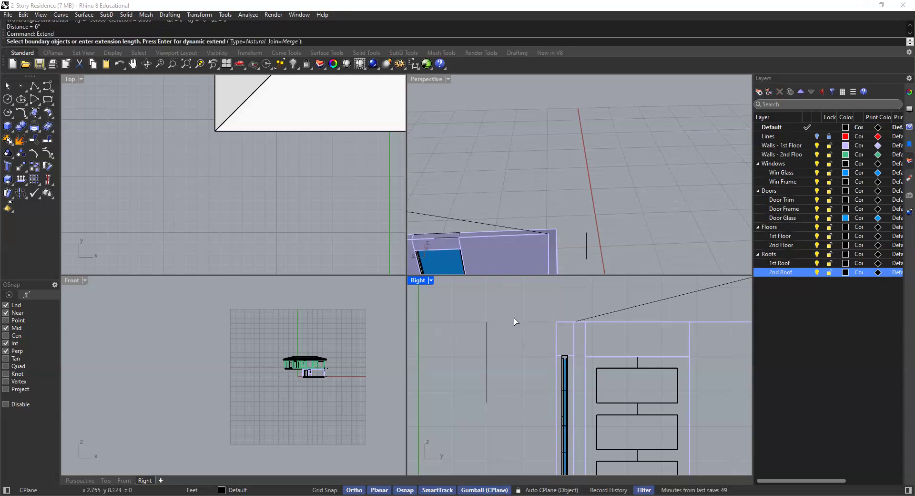
{"action": "left_click", "coordinate": [488, 341]}
{"action": "key", "text": "Return"}
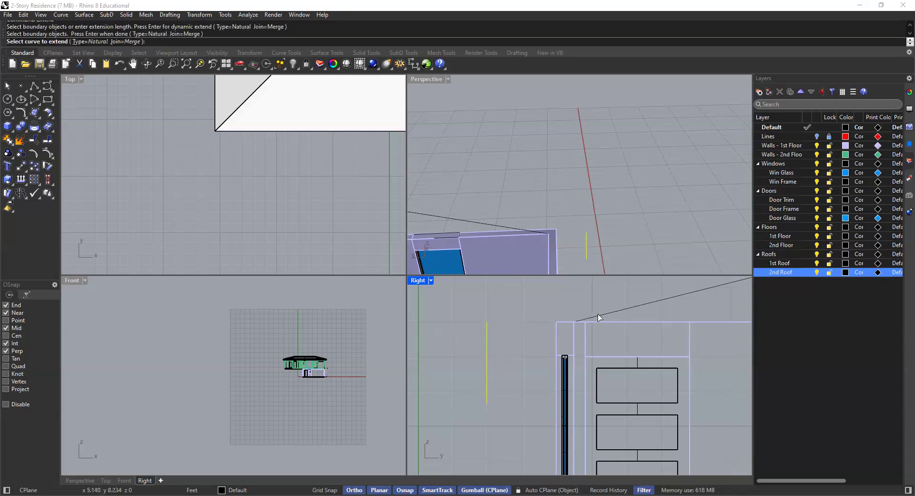
{"action": "left_click", "coordinate": [602, 316]}
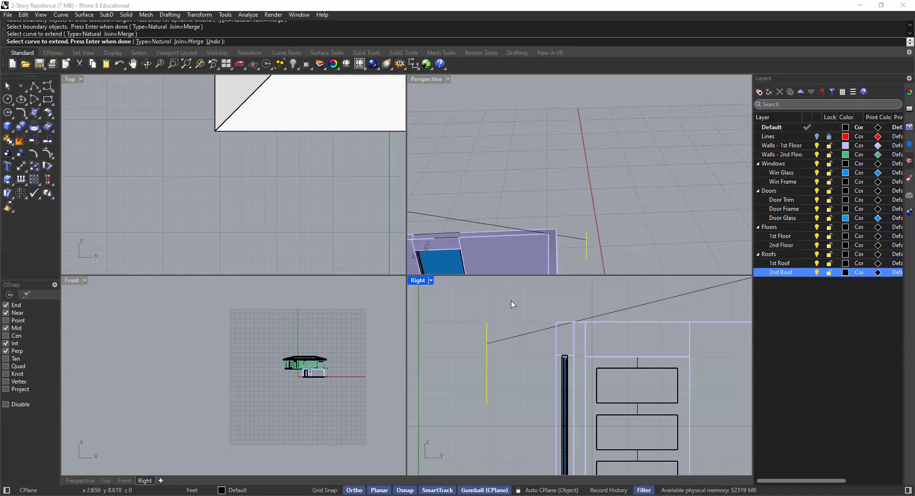
{"action": "scroll", "coordinate": [522, 312], "scroll_direction": "down", "scroll_amount": 4}
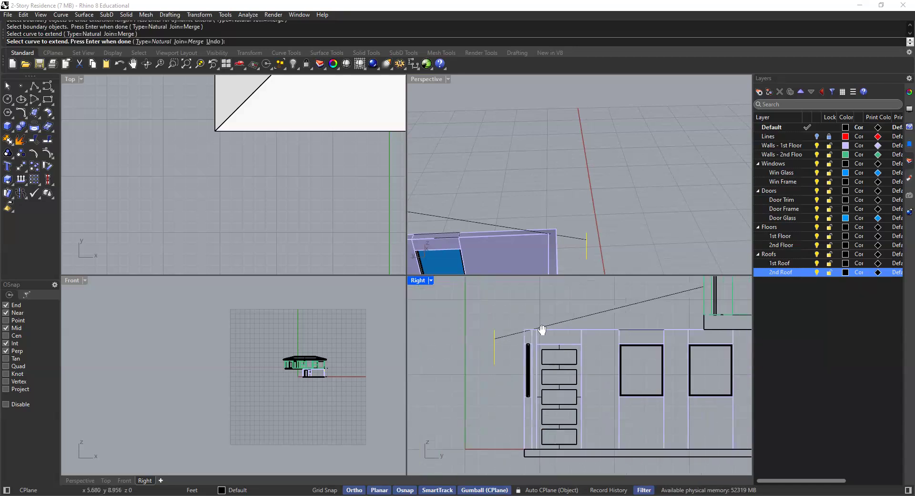
{"action": "left_click", "coordinate": [604, 327]}
{"action": "key", "text": "Escape"}
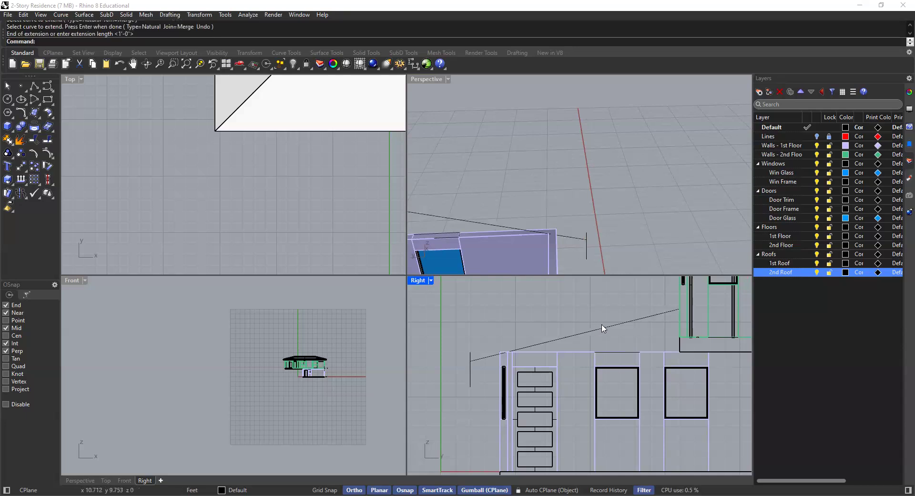
Step: Offset the sloped line 12" to its upper side
{"action": "left_click", "coordinate": [607, 327]}
{"action": "left_click", "coordinate": [575, 310]}
{"action": "right_click_drag", "start_coordinate": [592, 329], "coordinate": [600, 337]}
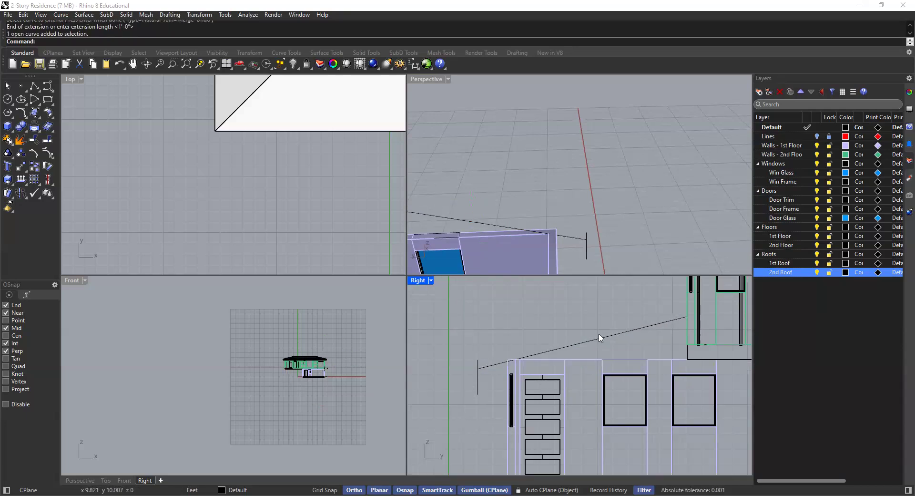
{"action": "left_click", "coordinate": [601, 340]}
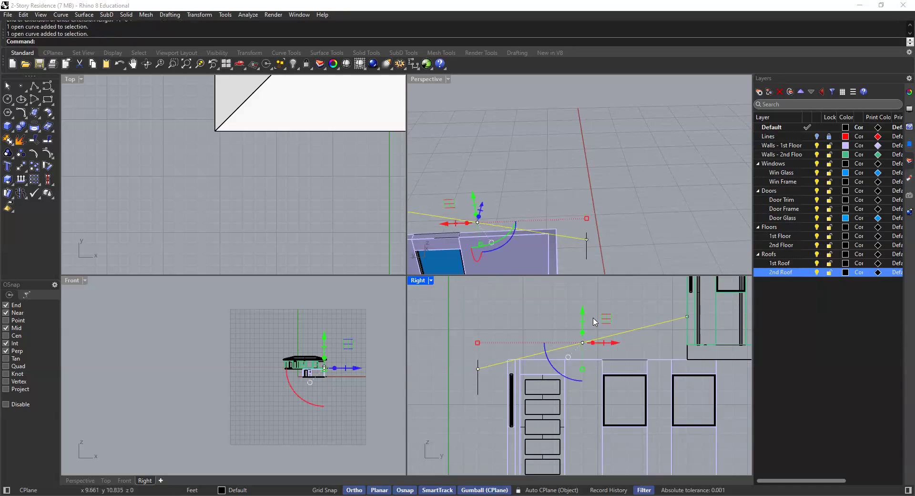
{"action": "left_click", "coordinate": [564, 305]}
{"action": "type", "text": "Offset"}
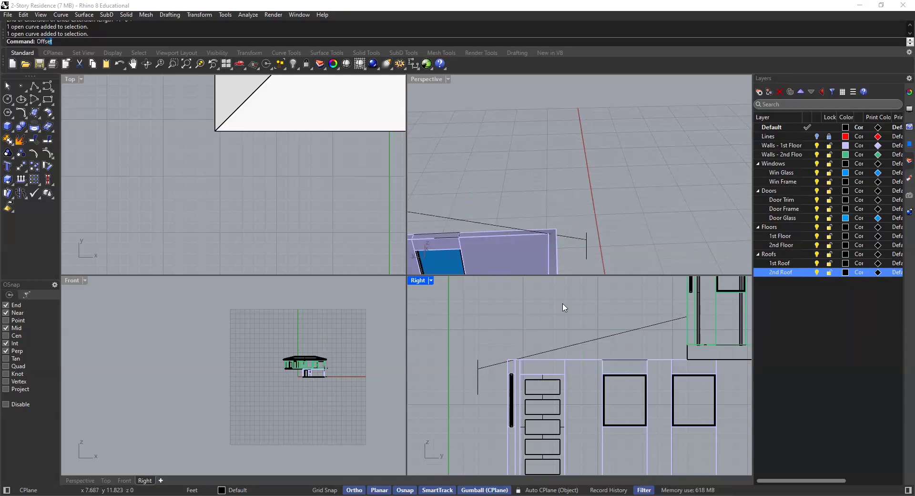
{"action": "key", "text": "Return"}
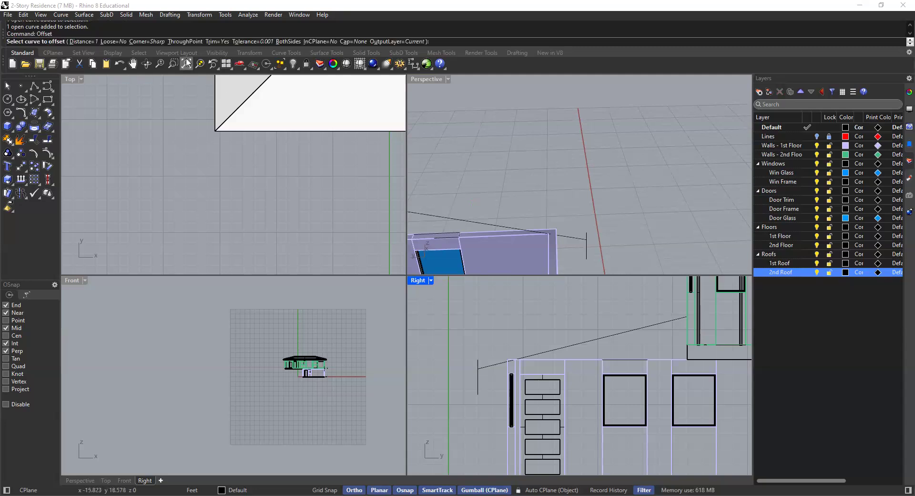
{"action": "left_click", "coordinate": [82, 41]}
{"action": "type", "text": "12"}
{"action": "key", "text": "Return"}
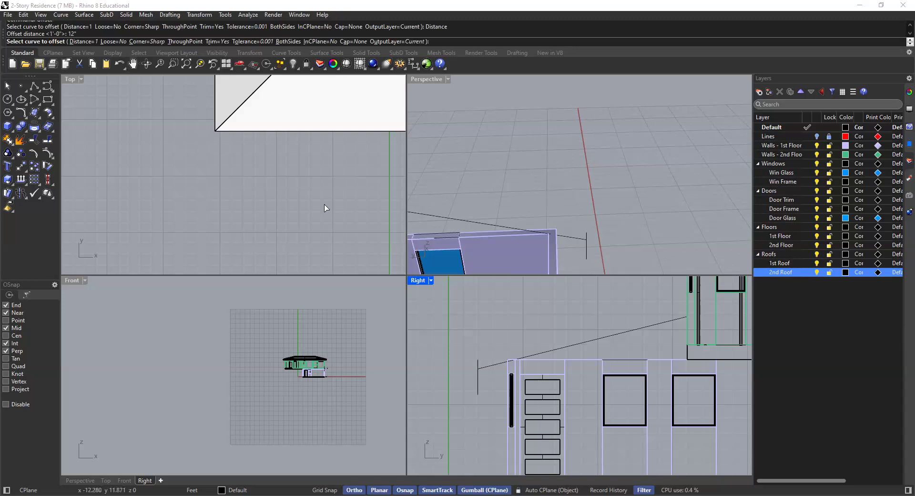
{"action": "left_click", "coordinate": [608, 339]}
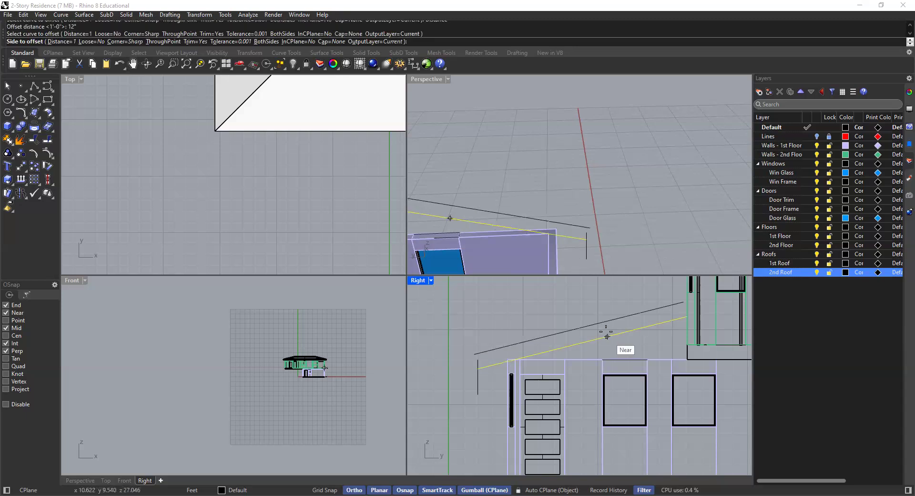
{"action": "left_click", "coordinate": [590, 312]}
{"action": "right_click_drag", "start_coordinate": [569, 329], "coordinate": [524, 341]}
{"action": "scroll", "coordinate": [638, 317], "scroll_direction": "up", "scroll_amount": 4}
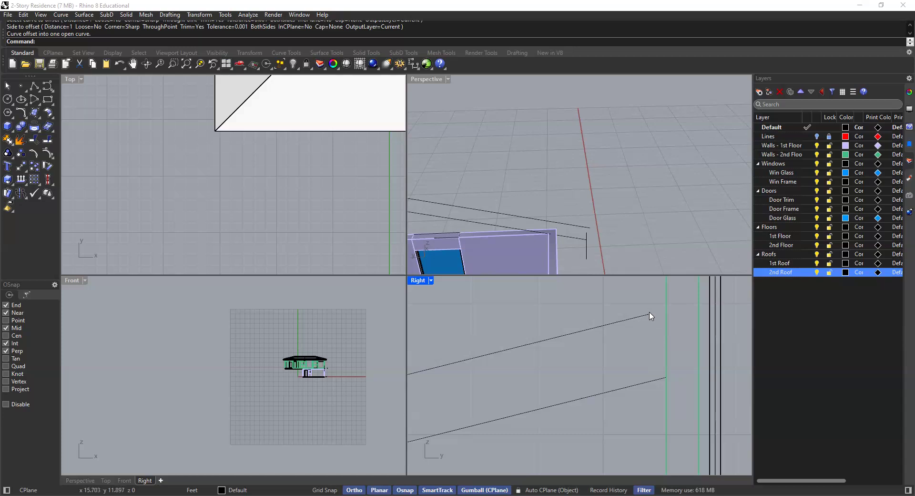
{"action": "scroll", "coordinate": [636, 312], "scroll_direction": "down", "scroll_amount": 3}
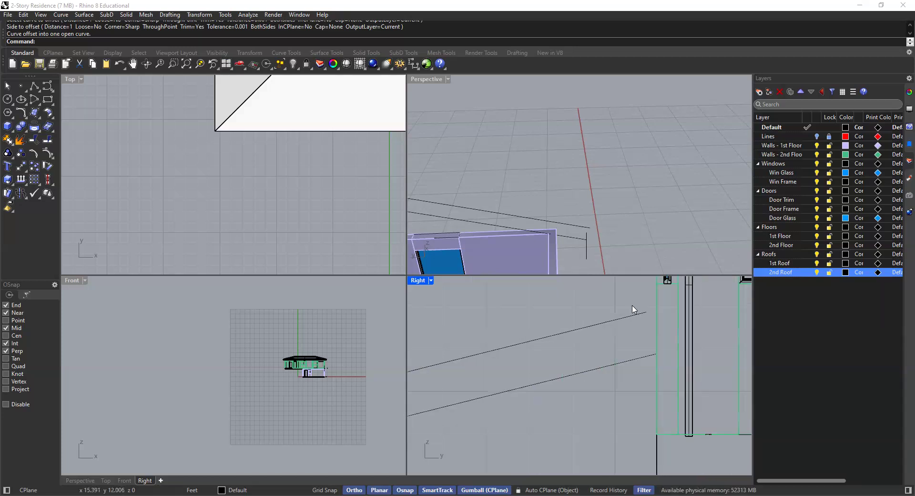
{"action": "type", "text": "Extend"}
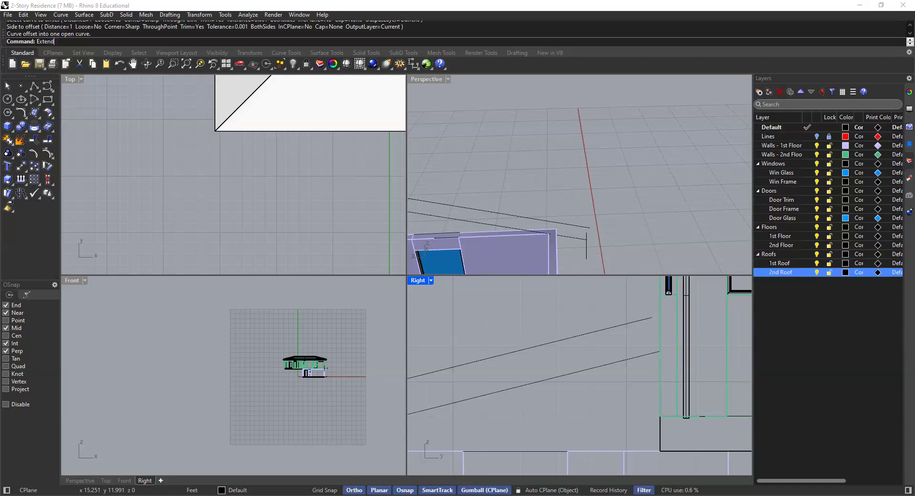
{"action": "key", "text": "Return"}
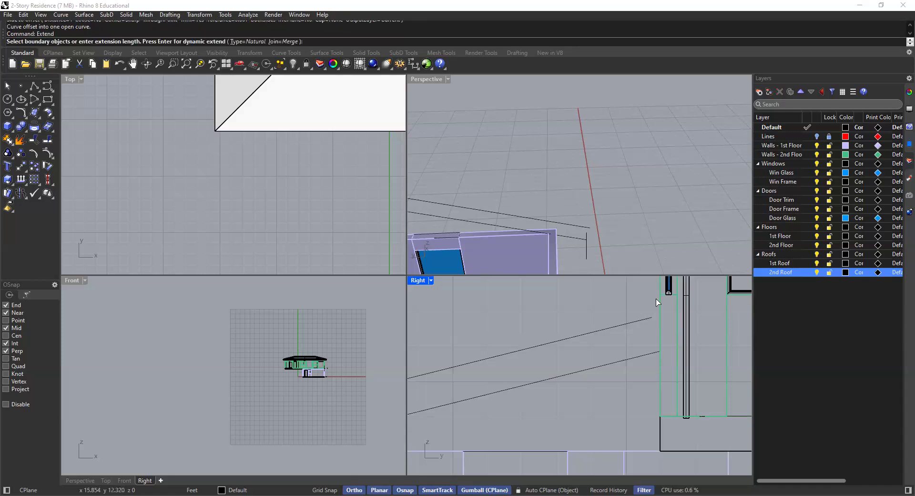
{"action": "left_click", "coordinate": [662, 303]}
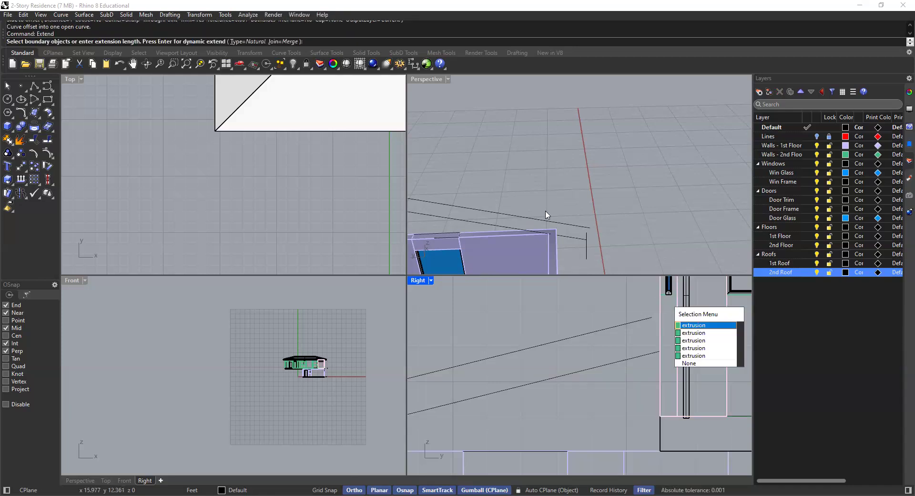
{"action": "right_click_drag", "start_coordinate": [555, 214], "coordinate": [613, 201]}
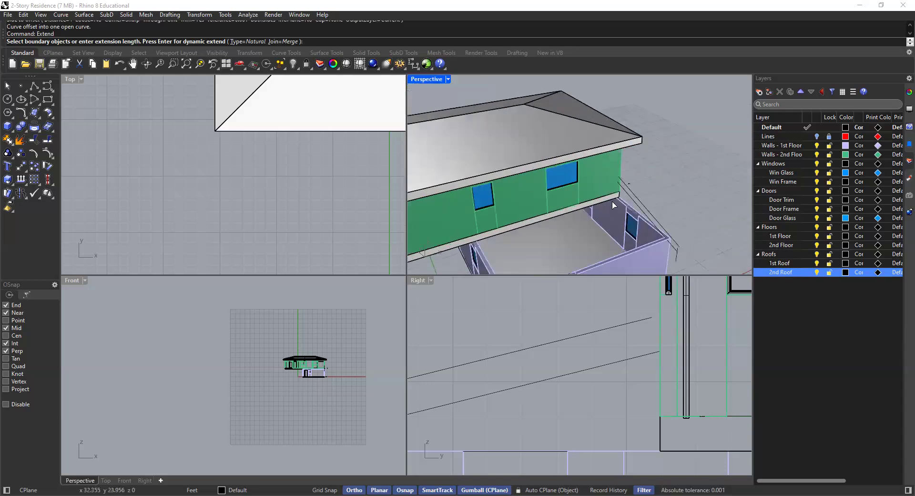
{"action": "scroll", "coordinate": [614, 200], "scroll_direction": "up", "scroll_amount": 5}
{"action": "key", "text": "Escape"}
Step: Extend the upper end of the offset line to the second-floor corner wall, using that wall as the boundary object
{"action": "type", "text": "Extend"}
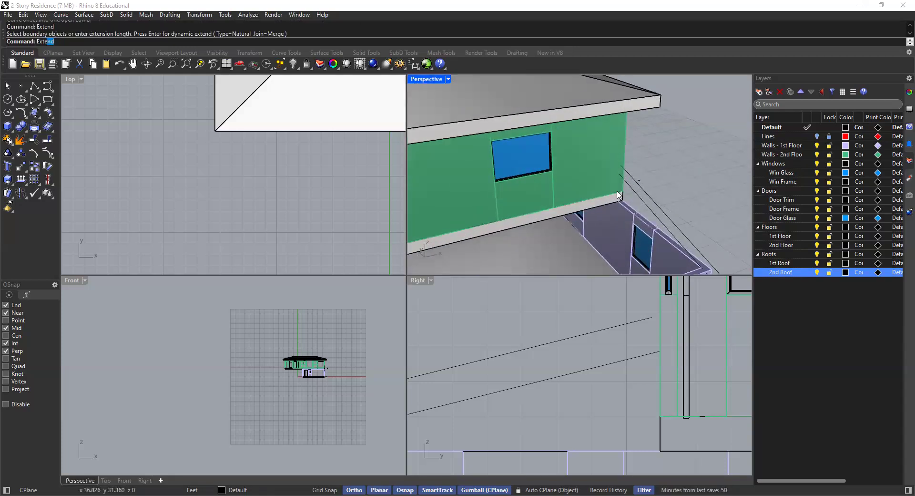
{"action": "key", "text": "Return"}
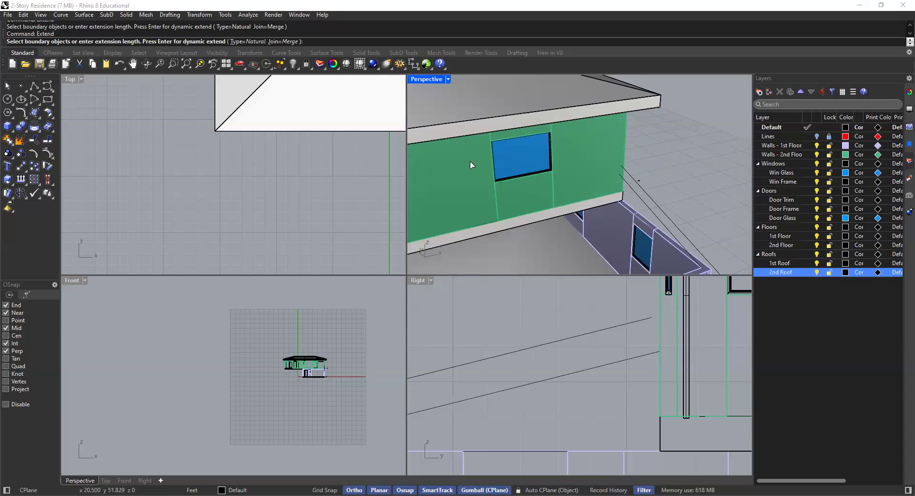
{"action": "left_click", "coordinate": [594, 151]}
{"action": "key", "text": "Return"}
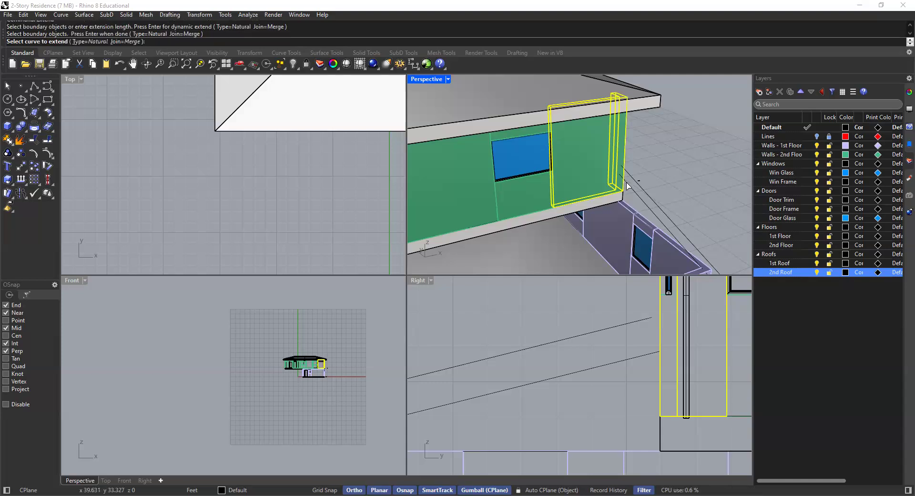
{"action": "left_click", "coordinate": [627, 183]}
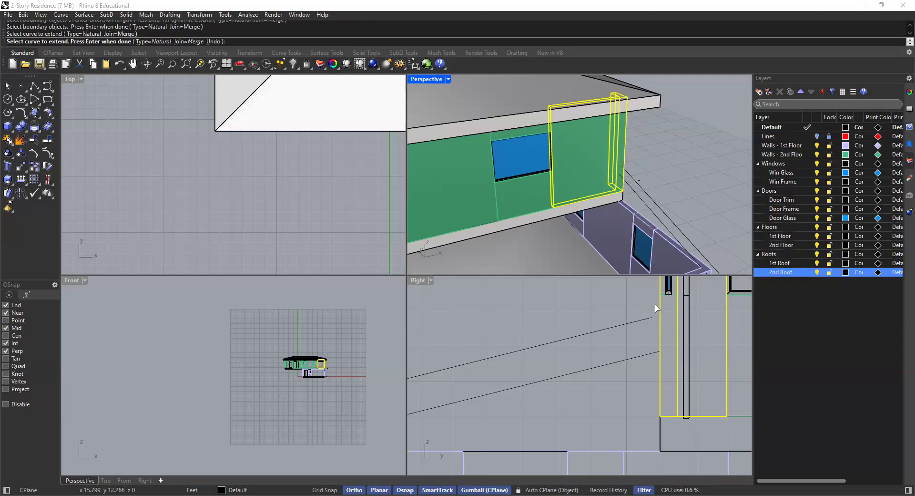
{"action": "left_click", "coordinate": [627, 177]}
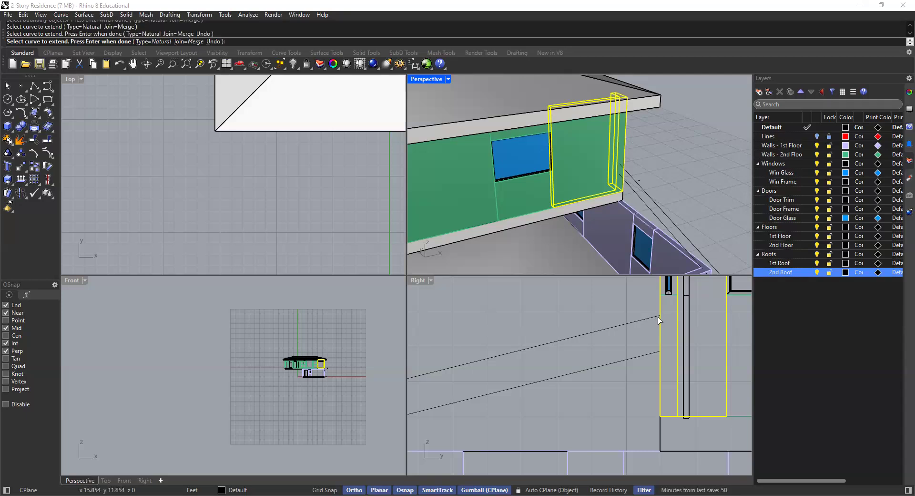
{"action": "right_click", "coordinate": [664, 175]}
Step: Try raising the vertical overhang line across the upper sloped line, and undo the move
{"action": "scroll", "coordinate": [668, 184], "scroll_direction": "down", "scroll_amount": 4}
{"action": "right_click_drag", "start_coordinate": [671, 190], "coordinate": [659, 186], "text": "shift"}
{"action": "scroll", "coordinate": [612, 307], "scroll_direction": "down", "scroll_amount": 9}
{"action": "right_click_drag", "start_coordinate": [532, 335], "coordinate": [564, 338]}
{"action": "scroll", "coordinate": [493, 362], "scroll_direction": "up", "scroll_amount": 8}
{"action": "scroll", "coordinate": [497, 345], "scroll_direction": "up", "scroll_amount": 2}
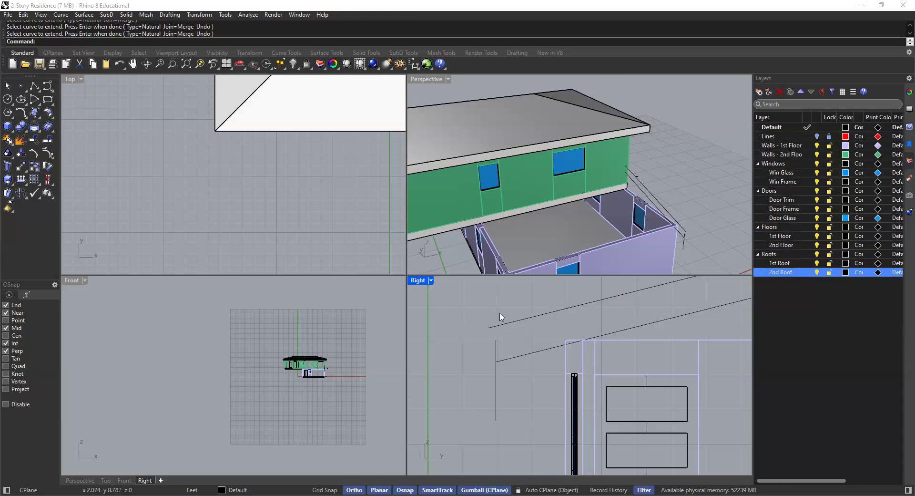
{"action": "left_click", "coordinate": [496, 348]}
{"action": "left_click_drag", "start_coordinate": [496, 360], "coordinate": [476, 331]}
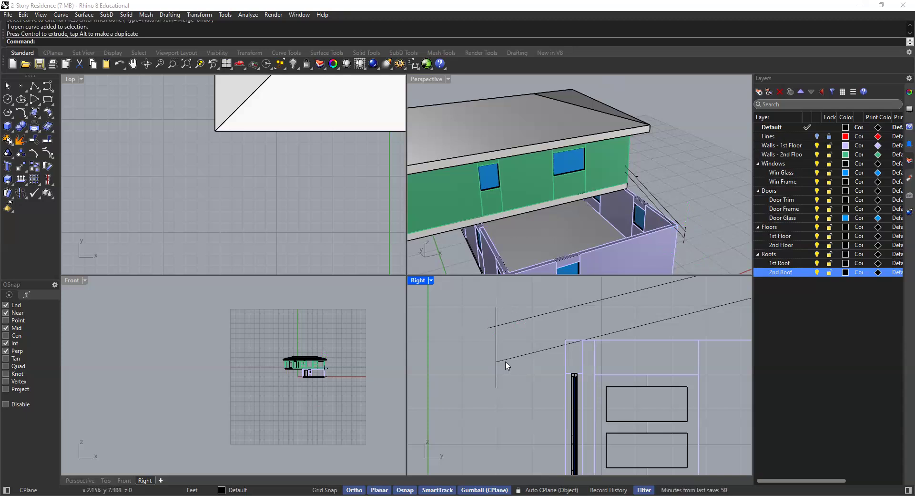
{"action": "left_click_drag", "start_coordinate": [507, 329], "coordinate": [507, 329]}
{"action": "key", "text": "ctrl+z"}
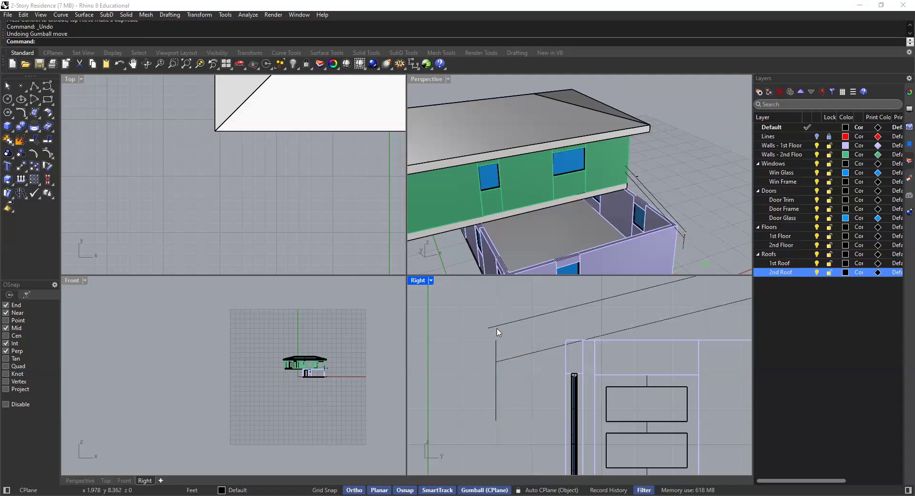
Step: Fillet the vertical overhang line with the upper and lower sloped lines at radius 0 to form clean corners
{"action": "scroll", "coordinate": [500, 328], "scroll_direction": "up", "scroll_amount": 1}
{"action": "type", "text": "Fillet"}
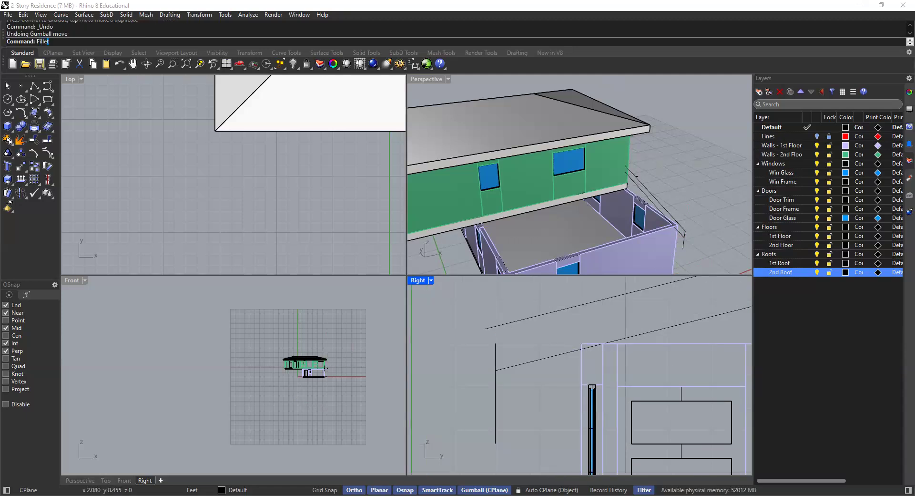
{"action": "key", "text": "Return"}
{"action": "left_click", "coordinate": [510, 322]}
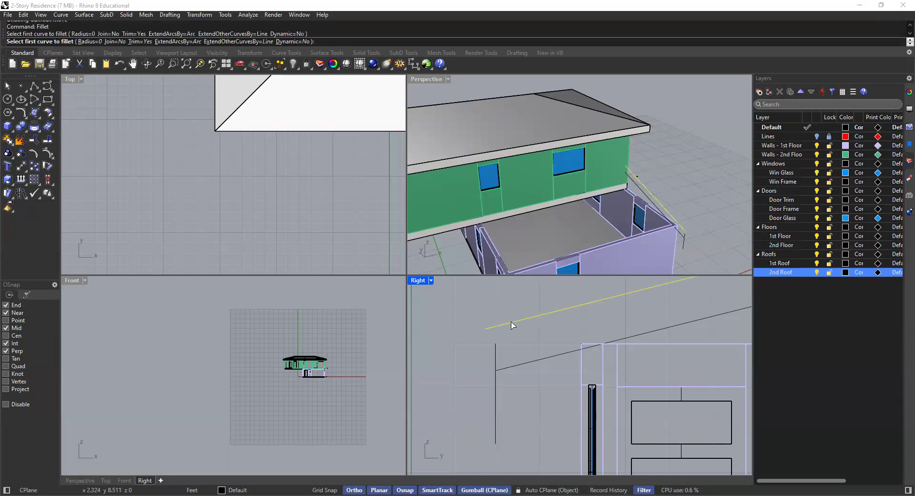
{"action": "left_click", "coordinate": [495, 353]}
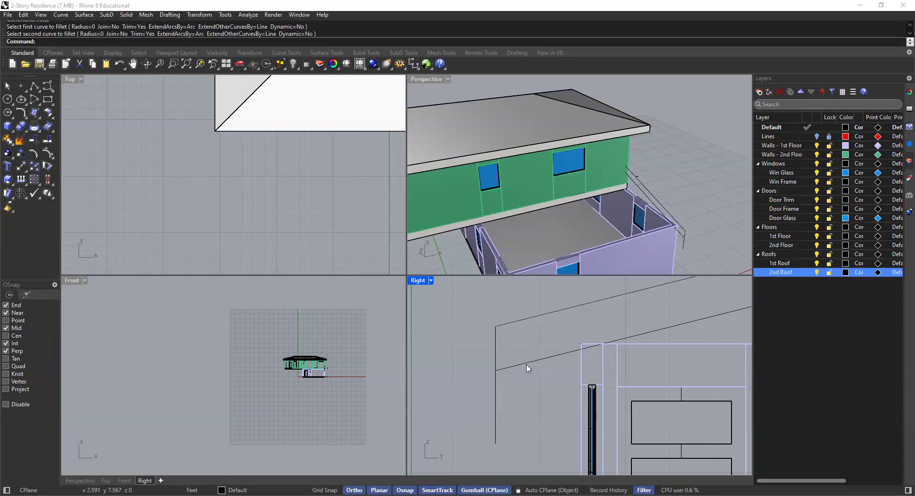
{"action": "key", "text": "Return"}
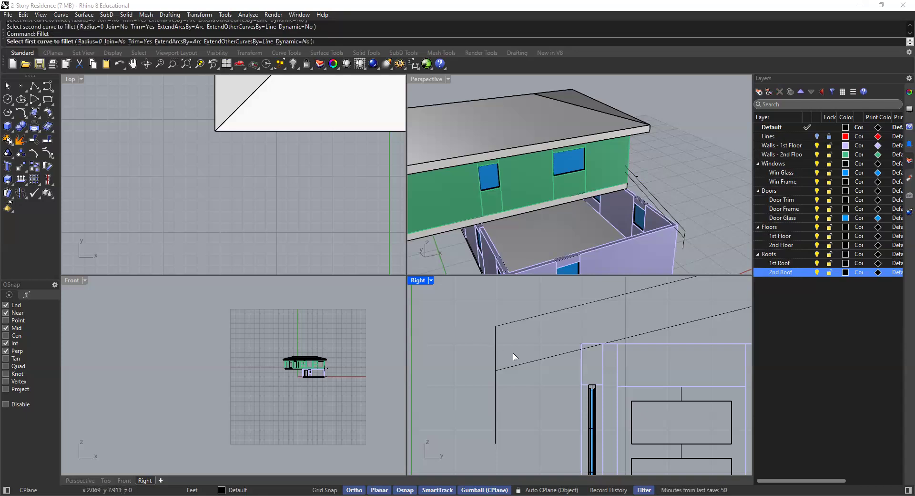
{"action": "left_click", "coordinate": [496, 351]}
{"action": "left_click", "coordinate": [528, 366]}
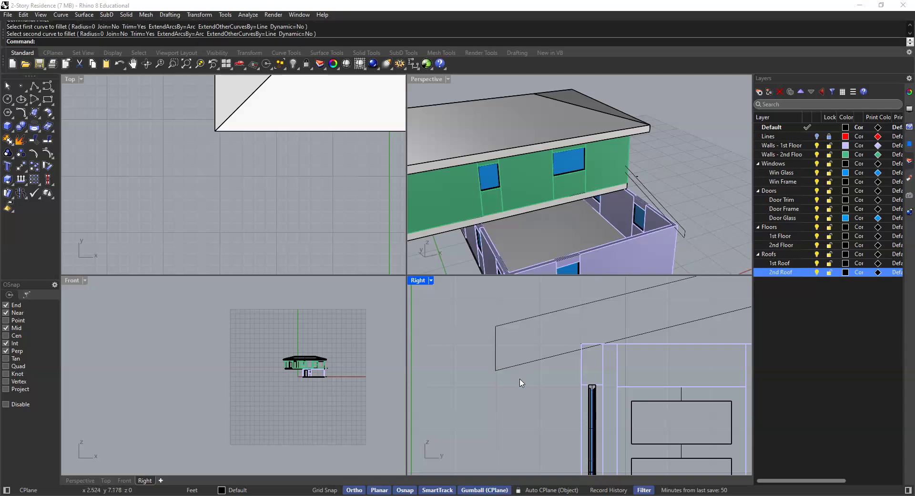
{"action": "scroll", "coordinate": [516, 379], "scroll_direction": "down", "scroll_amount": 3}
{"action": "scroll", "coordinate": [636, 327], "scroll_direction": "up", "scroll_amount": 3}
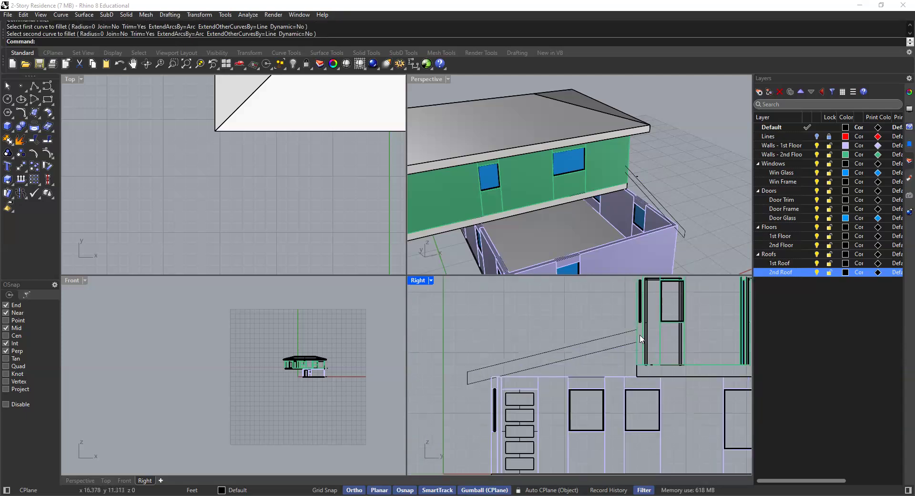
{"action": "scroll", "coordinate": [678, 225], "scroll_direction": "up", "scroll_amount": 5}
{"action": "left_click", "coordinate": [680, 237]}
{"action": "left_click", "coordinate": [685, 236], "text": "shift"}
{"action": "left_click", "coordinate": [677, 222], "text": "shift"}
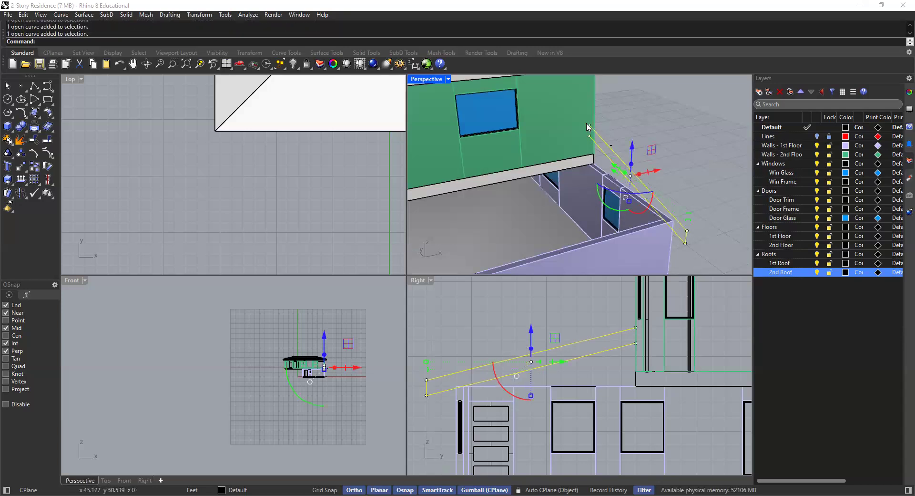
{"action": "scroll", "coordinate": [591, 129], "scroll_direction": "up", "scroll_amount": 5}
{"action": "left_click", "coordinate": [616, 118]}
Step: Draw a polyline between the upper ends of the two sloped lines to close the roof profile at the second-floor wall
{"action": "left_click", "coordinate": [35, 85]}
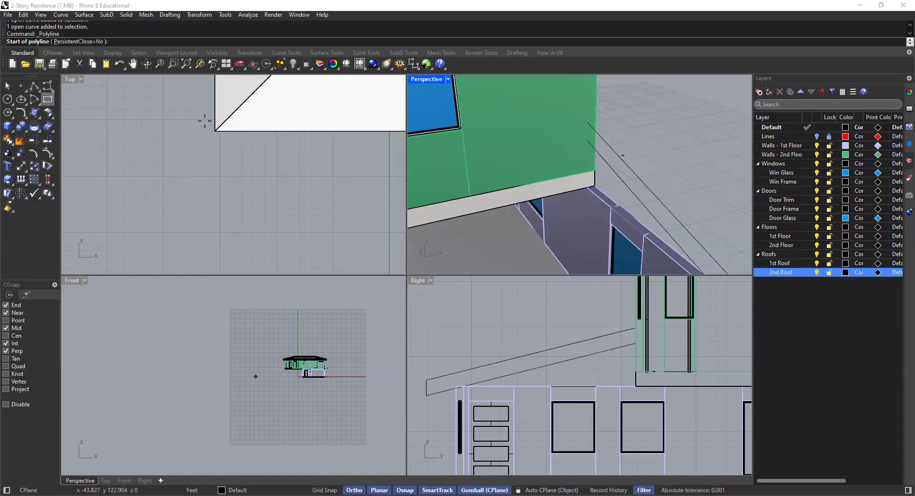
{"action": "scroll", "coordinate": [612, 156], "scroll_direction": "up", "scroll_amount": 3}
{"action": "left_click", "coordinate": [607, 141]}
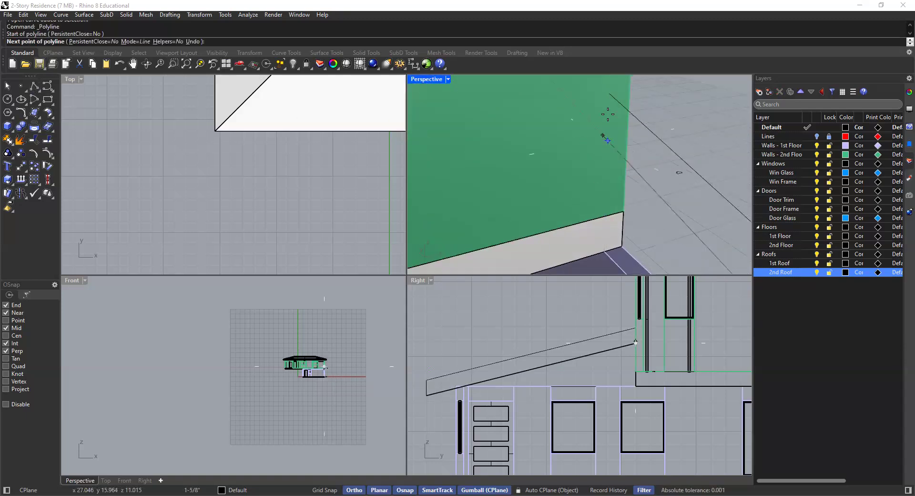
{"action": "left_click", "coordinate": [608, 94]}
{"action": "scroll", "coordinate": [586, 125], "scroll_direction": "down", "scroll_amount": 4}
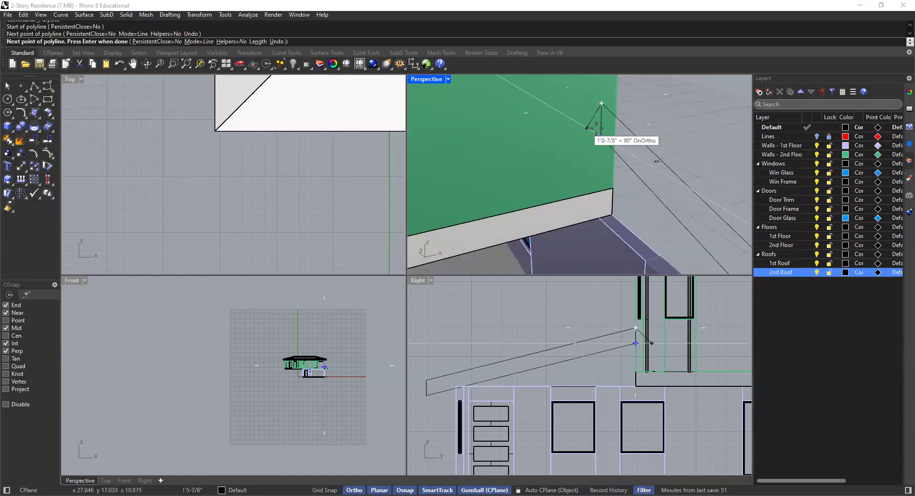
{"action": "key", "text": "Return"}
Step: Join the four lines of the roof profile into one closed curve
{"action": "right_click_drag", "start_coordinate": [602, 121], "coordinate": [608, 174]}
{"action": "left_click", "coordinate": [495, 110]}
{"action": "left_click", "coordinate": [504, 139]}
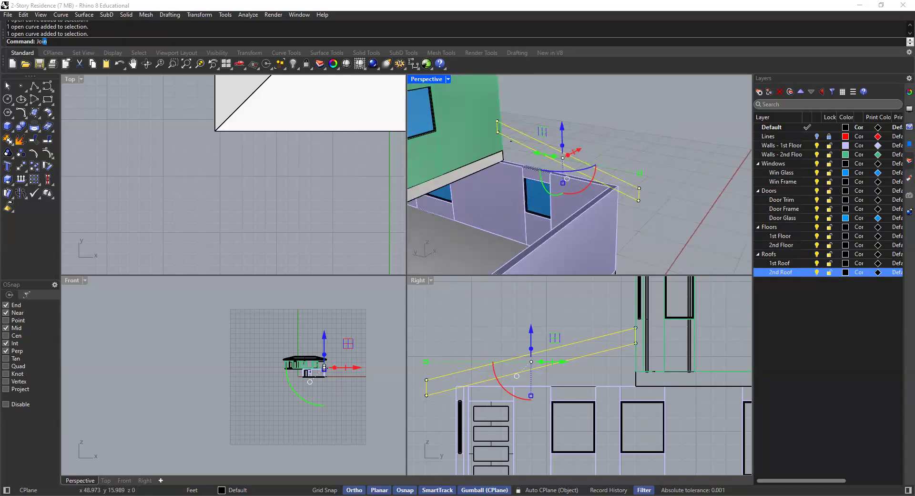
{"action": "key", "text": "Return"}
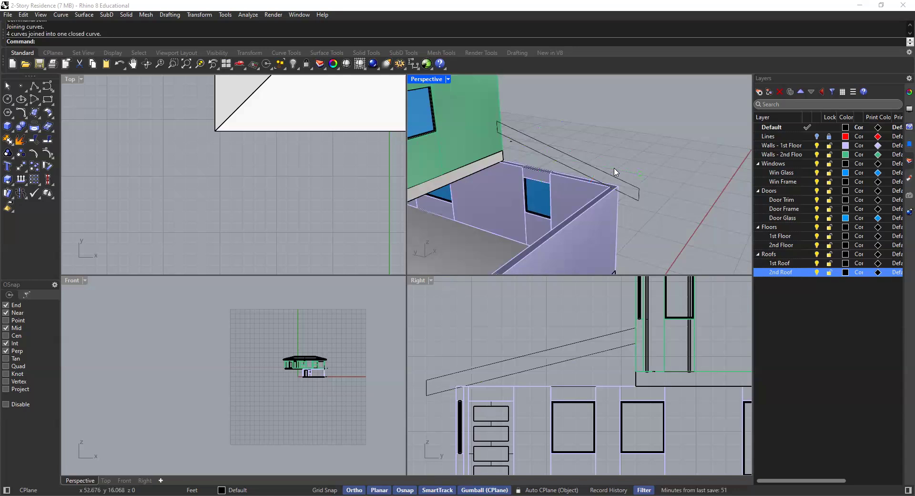
Step: Move the closed roof profile 2'6" outward, perpendicular to the first-floor side wall, using the wall's inner corner as the base point
{"action": "left_click", "coordinate": [608, 174]}
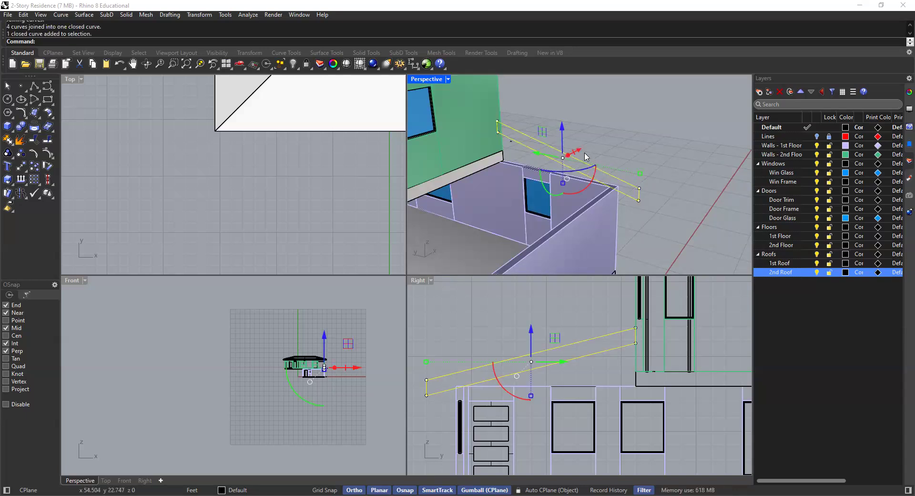
{"action": "right_click_drag", "start_coordinate": [591, 193], "coordinate": [613, 193]}
{"action": "left_click", "coordinate": [688, 227]}
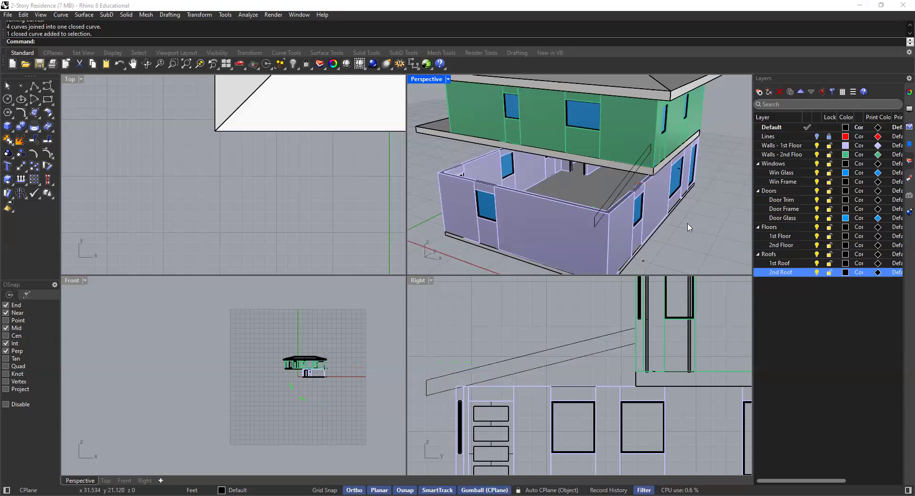
{"action": "scroll", "coordinate": [604, 201], "scroll_direction": "up", "scroll_amount": 8}
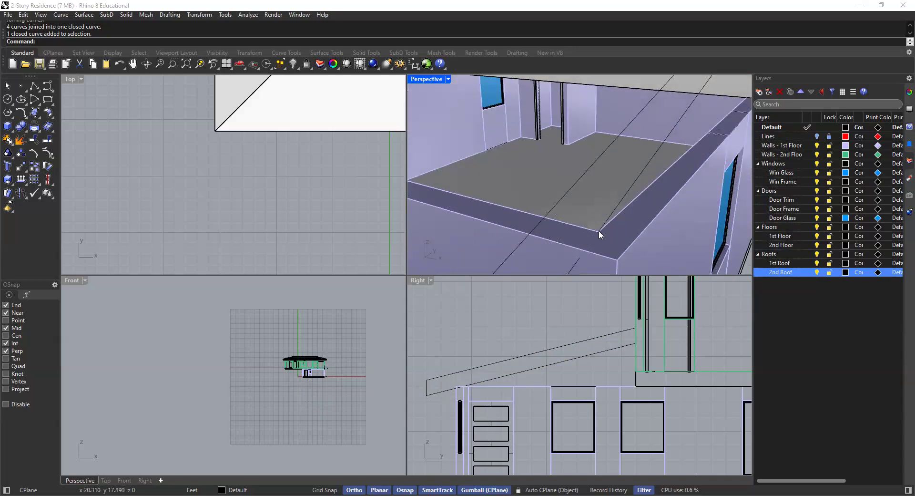
{"action": "scroll", "coordinate": [603, 227], "scroll_direction": "down", "scroll_amount": 6}
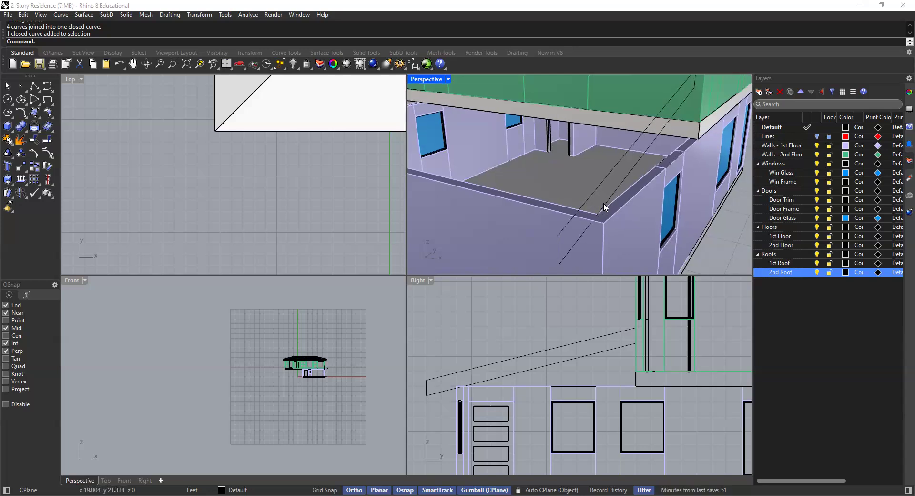
{"action": "left_click", "coordinate": [608, 199]}
{"action": "type", "text": "move"}
{"action": "key", "text": "Return"}
{"action": "left_click", "coordinate": [598, 214]}
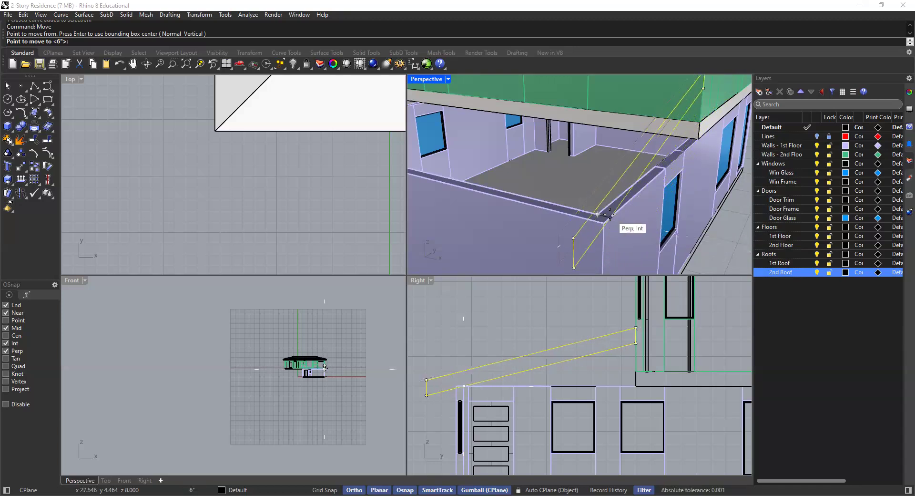
{"action": "type", "text": "2'6\""}
{"action": "key", "text": "Return"}
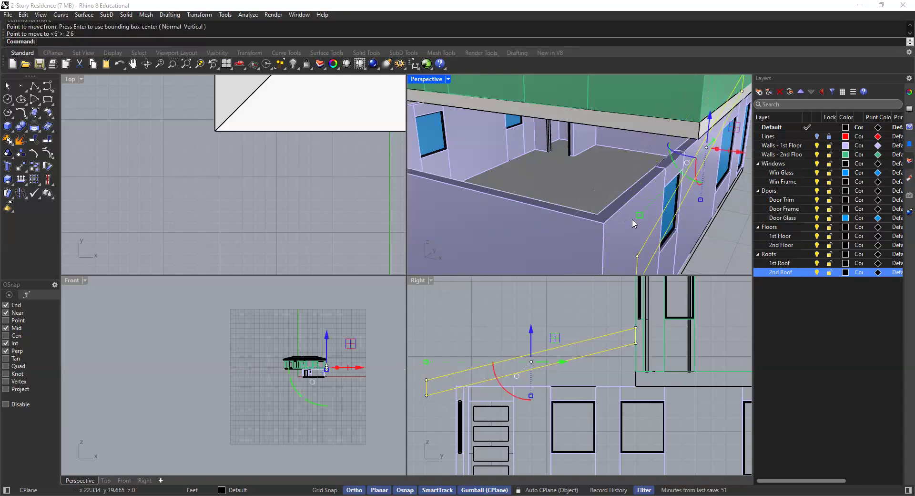
Step: Extrude the closed roof profile as a solid across the first floor to the corner of the opposite wall
{"action": "scroll", "coordinate": [632, 224], "scroll_direction": "down", "scroll_amount": 5}
{"action": "left_click", "coordinate": [708, 243]}
{"action": "right_click_drag", "start_coordinate": [708, 243], "coordinate": [724, 200]}
{"action": "left_click", "coordinate": [665, 183]}
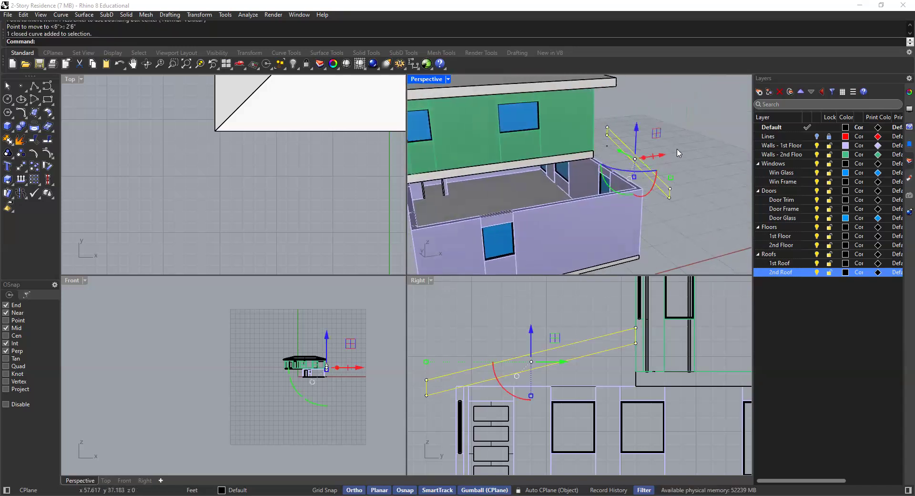
{"action": "type", "text": "extrude"}
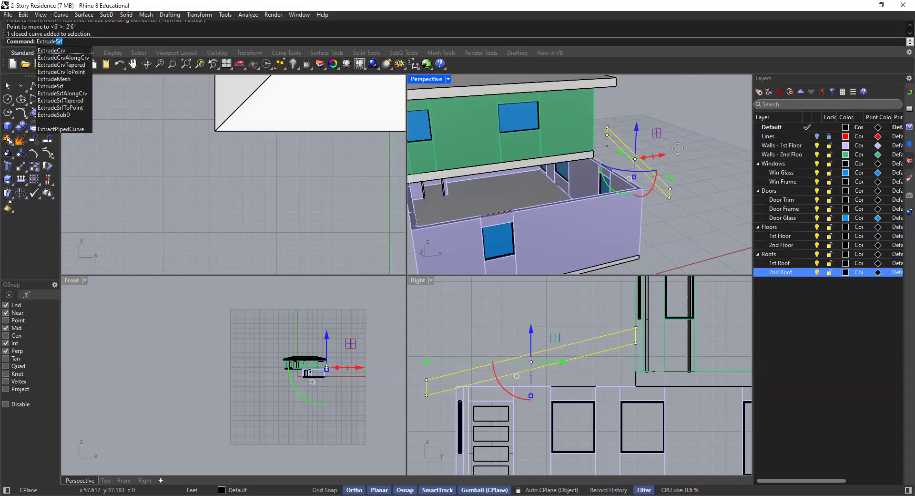
{"action": "type", "text": "Crv"}
{"action": "key", "text": "Return"}
{"action": "right_click_drag", "start_coordinate": [624, 170], "coordinate": [713, 164], "text": "shift"}
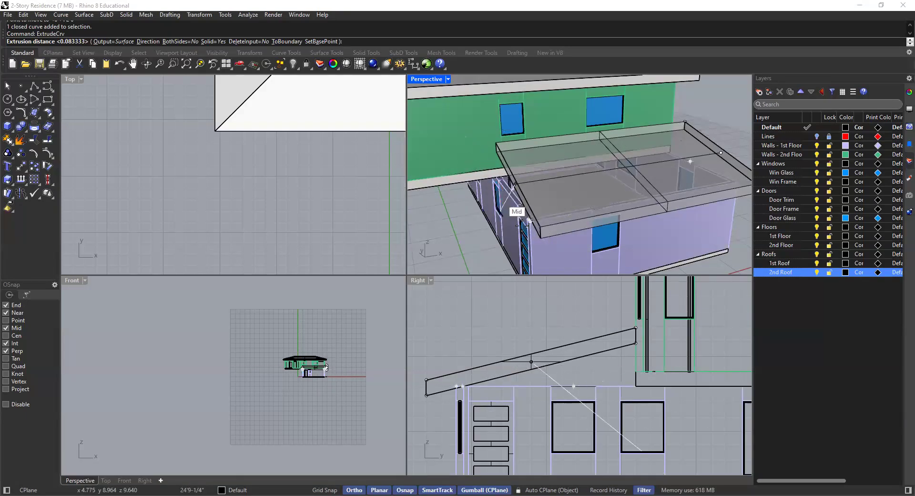
{"action": "scroll", "coordinate": [525, 220], "scroll_direction": "up", "scroll_amount": 5}
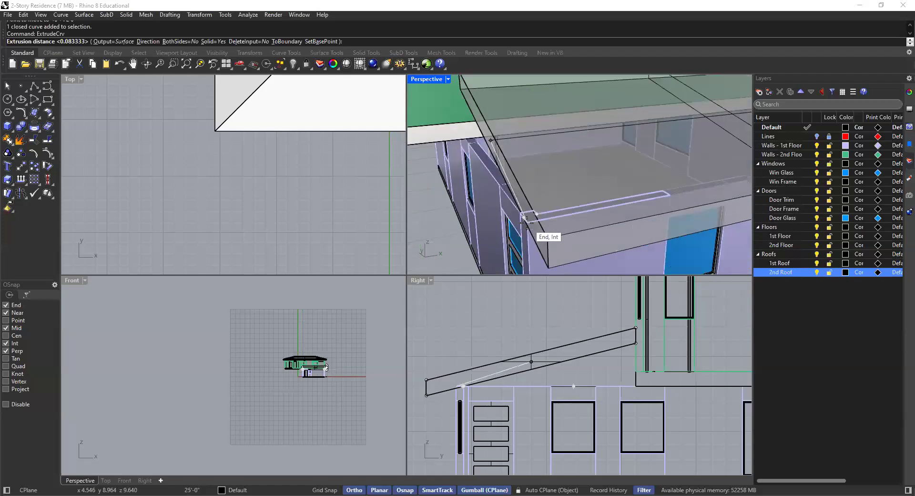
{"action": "left_click", "coordinate": [526, 220]}
{"action": "scroll", "coordinate": [515, 220], "scroll_direction": "down", "scroll_amount": 5}
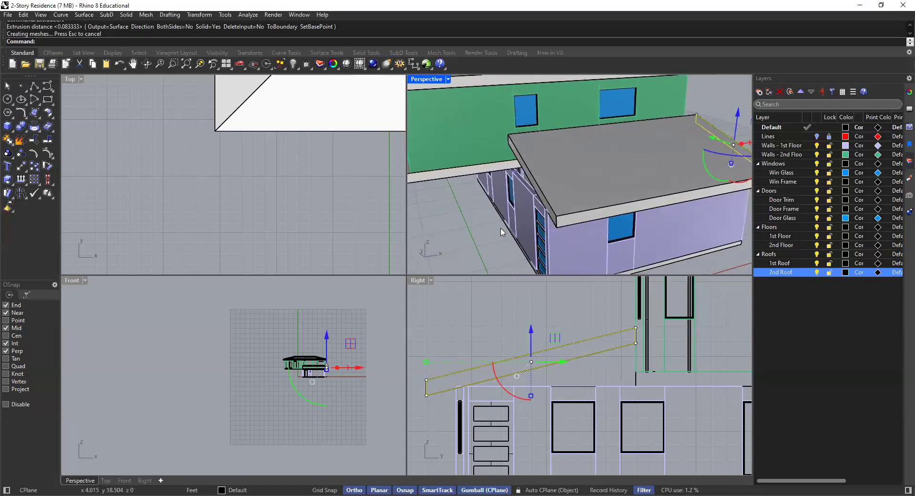
Step: Extrude the roof solid's end face above the door-side wall outward by 2 feet to form the side overhang
{"action": "right_click_drag", "start_coordinate": [506, 219], "coordinate": [565, 167]}
{"action": "scroll", "coordinate": [565, 167], "scroll_direction": "down", "scroll_amount": 5}
{"action": "left_click", "coordinate": [527, 135]}
{"action": "left_click", "coordinate": [498, 82]}
{"action": "scroll", "coordinate": [579, 200], "scroll_direction": "up", "scroll_amount": 4}
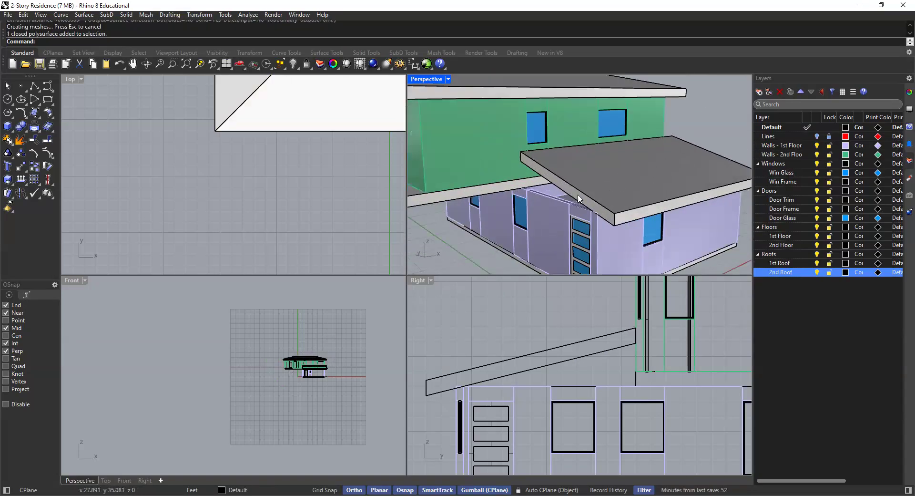
{"action": "key", "text": "Up"}
{"action": "type", "text": "rude"}
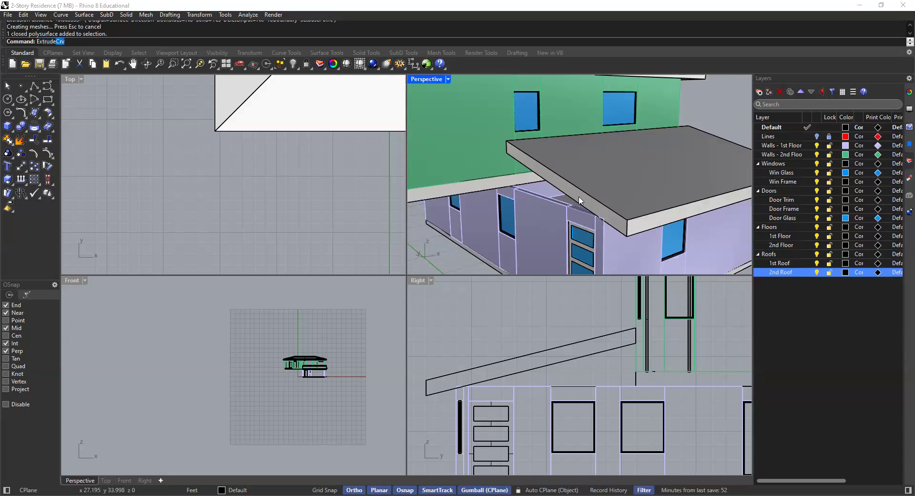
{"action": "type", "text": "Srf"}
{"action": "key", "text": "Return"}
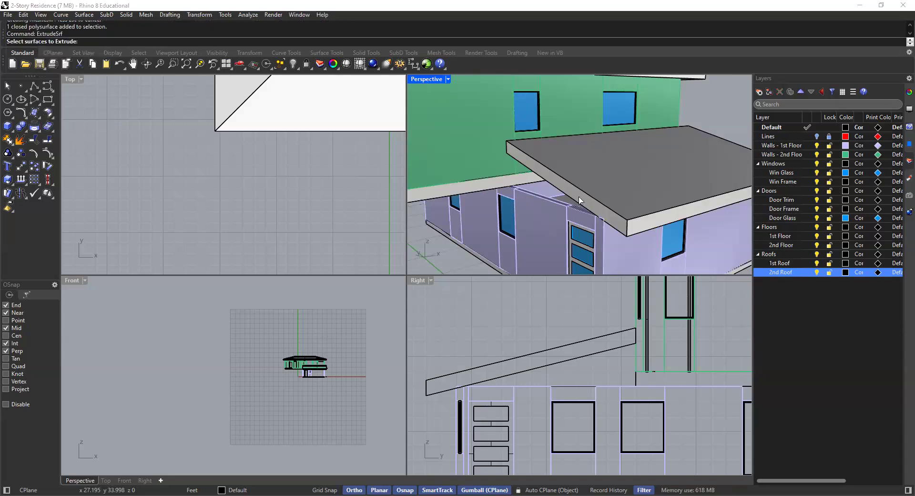
{"action": "left_click", "coordinate": [576, 198]}
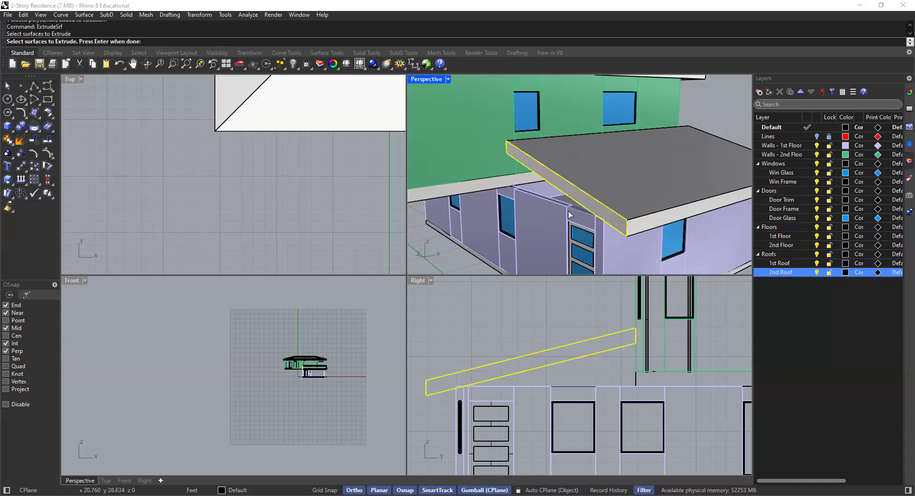
{"action": "key", "text": "Return"}
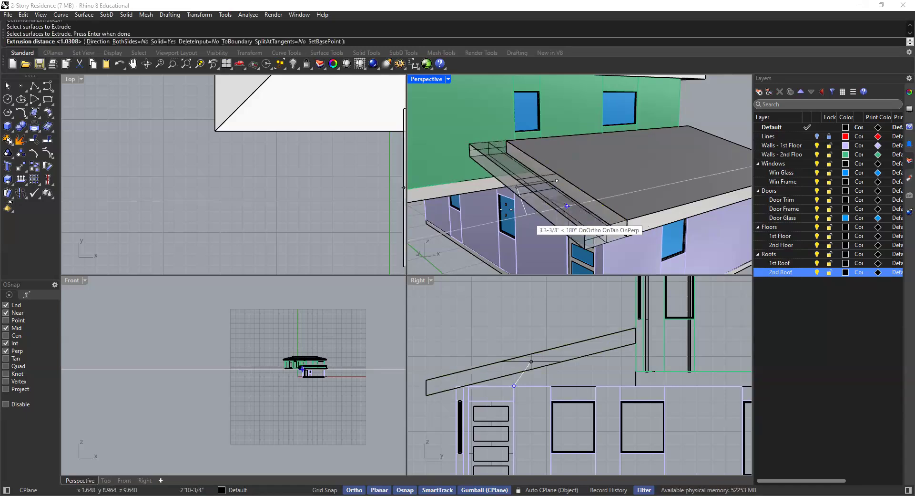
{"action": "type", "text": "2"}
{"action": "key", "text": "Return"}
Step: Try a Boolean union of the main lower roof solid and its side overhang extension
{"action": "right_click_drag", "start_coordinate": [560, 187], "coordinate": [533, 198]}
{"action": "left_click", "coordinate": [533, 199]}
{"action": "left_click", "coordinate": [560, 190]}
{"action": "left_click", "coordinate": [569, 198]}
{"action": "left_click", "coordinate": [538, 204]}
{"action": "left_click", "coordinate": [569, 202]}
{"action": "left_click", "coordinate": [541, 208]}
{"action": "left_click", "coordinate": [568, 208]}
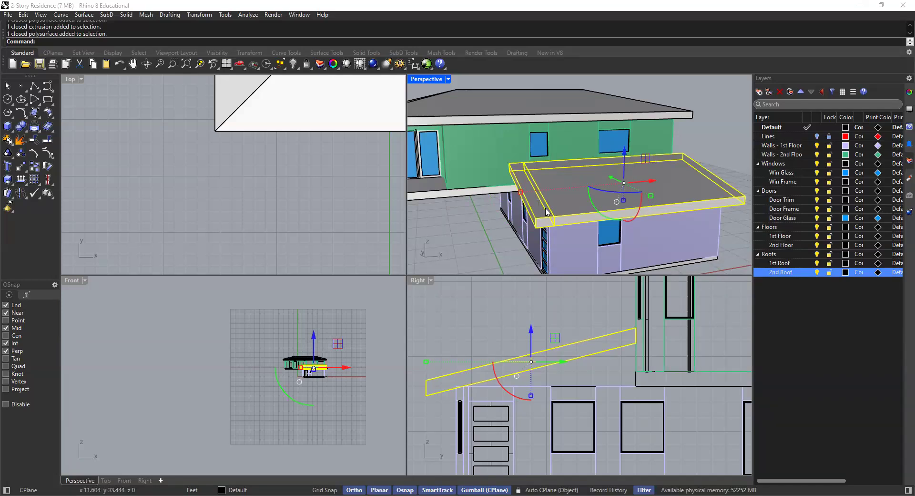
{"action": "right_click_drag", "start_coordinate": [544, 215], "coordinate": [535, 220], "text": "shift"}
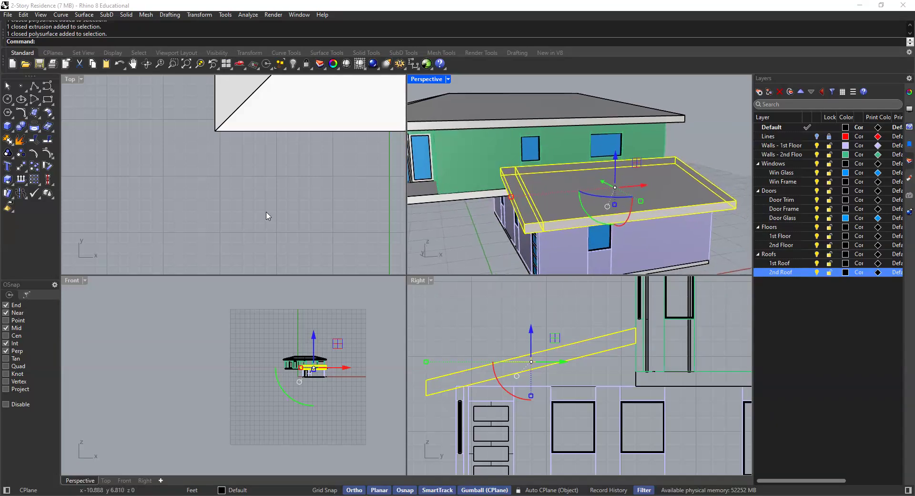
{"action": "left_click", "coordinate": [27, 128]}
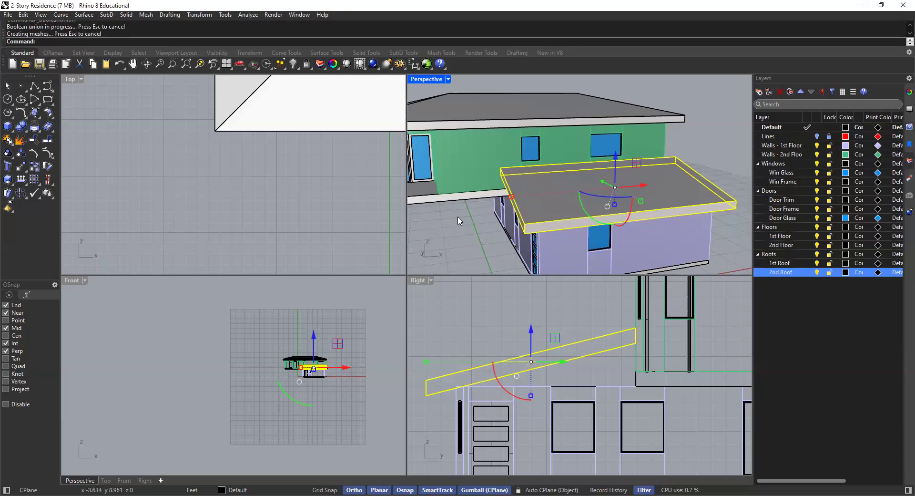
Step: Undo the Boolean union of the lower roof pieces
{"action": "left_click", "coordinate": [477, 238]}
{"action": "left_click", "coordinate": [543, 207]}
{"action": "key", "text": "Escape"}
{"action": "right_click_drag", "start_coordinate": [512, 226], "coordinate": [496, 235], "text": "shift"}
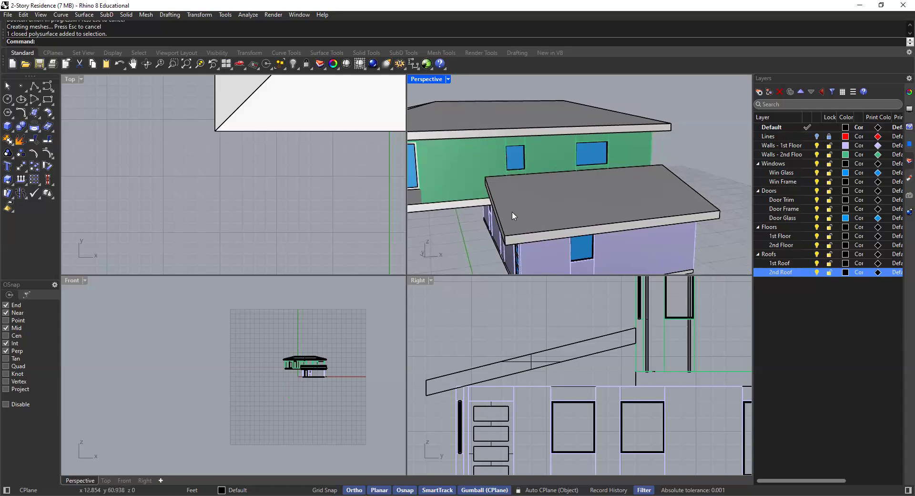
{"action": "key", "text": "ctrl+z"}
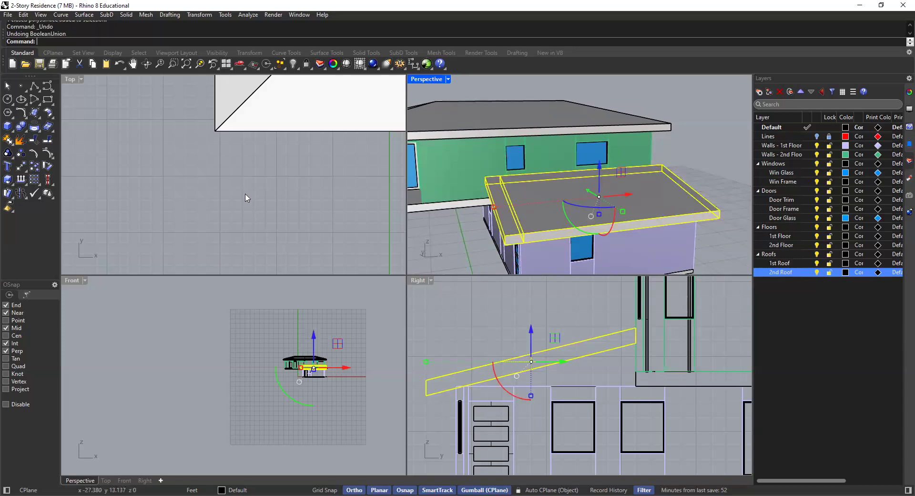
Step: Combine the main lower roof solid and its overhang extension into one solid with Boolean Union
{"action": "left_click", "coordinate": [484, 255]}
{"action": "left_click", "coordinate": [498, 204]}
{"action": "left_click", "coordinate": [571, 207], "text": "shift"}
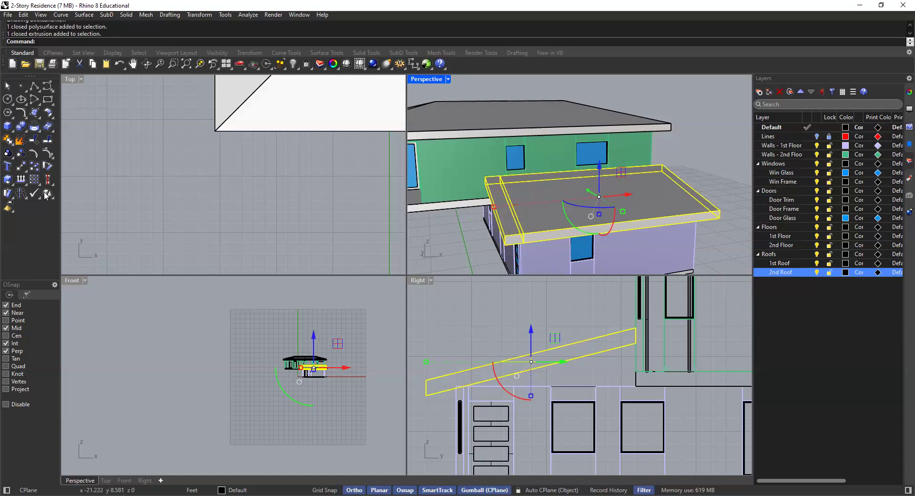
{"action": "left_click", "coordinate": [22, 127]}
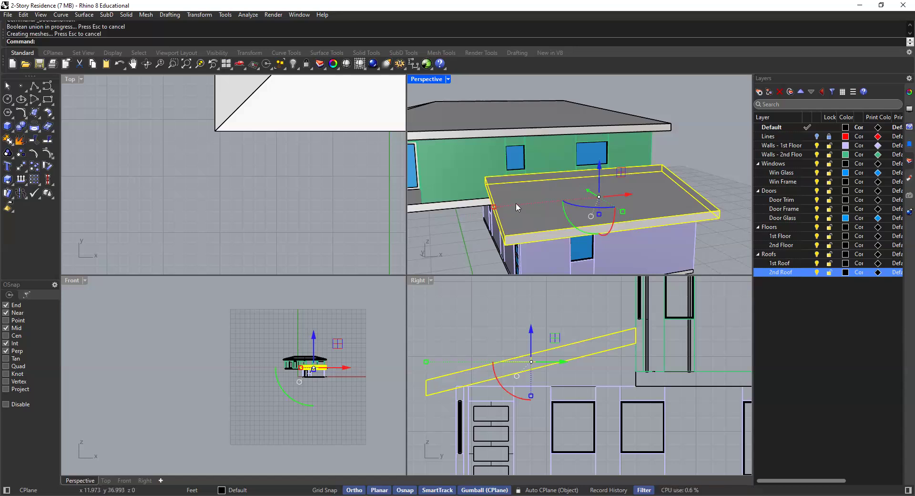
{"action": "key", "text": "Escape"}
{"action": "mouse_move", "coordinate": [528, 207]}
{"action": "right_mouse_down"}
{"action": "mouse_move", "coordinate": [605, 204]}
{"action": "mouse_move", "coordinate": [573, 227]}
{"action": "mouse_move", "coordinate": [509, 228]}
{"action": "mouse_move", "coordinate": [515, 169]}
{"action": "mouse_move", "coordinate": [521, 207]}
{"action": "right_mouse_up"}
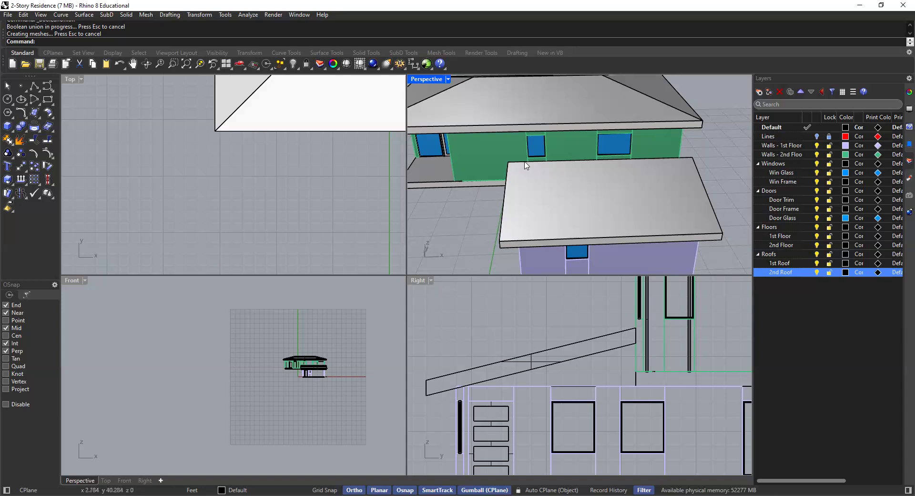
{"action": "type", "text": "erg"}
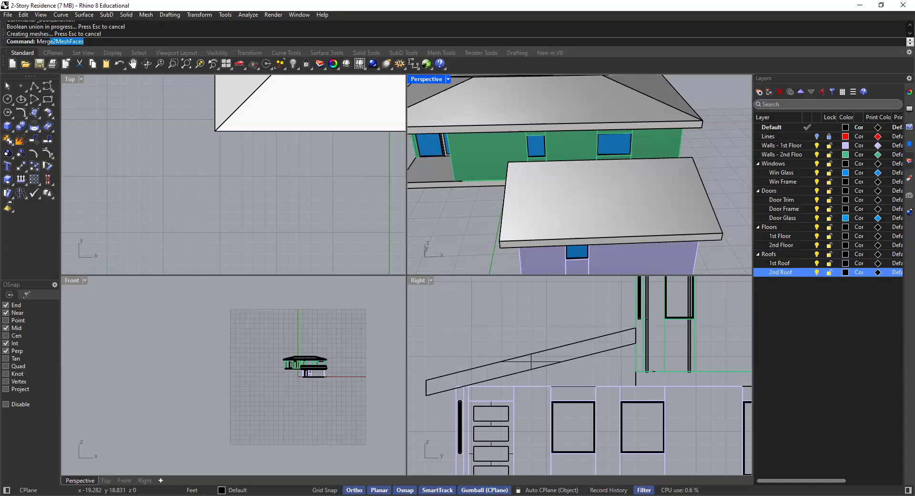
{"action": "type", "text": "eCoplanar"}
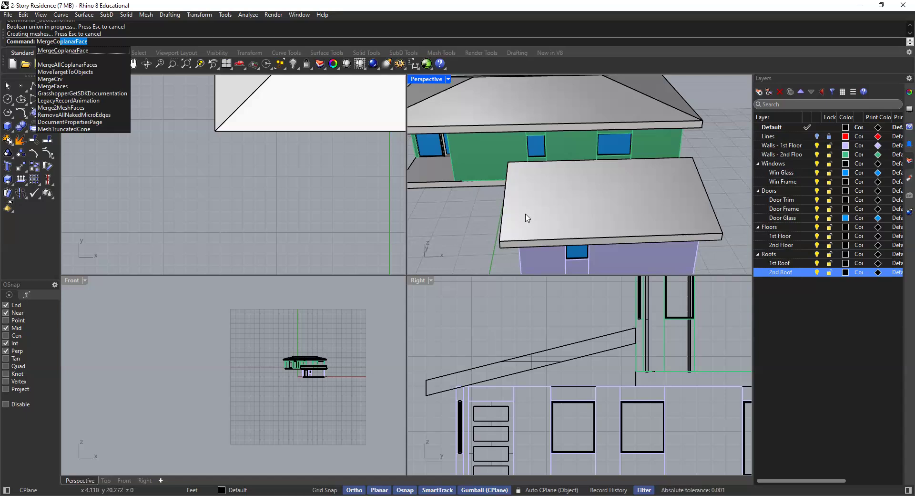
Step: Move the united lower roof solid onto the 1st Roof layer and deselect it
{"action": "right_click_drag", "start_coordinate": [570, 187], "coordinate": [594, 223]}
{"action": "left_click", "coordinate": [584, 196]}
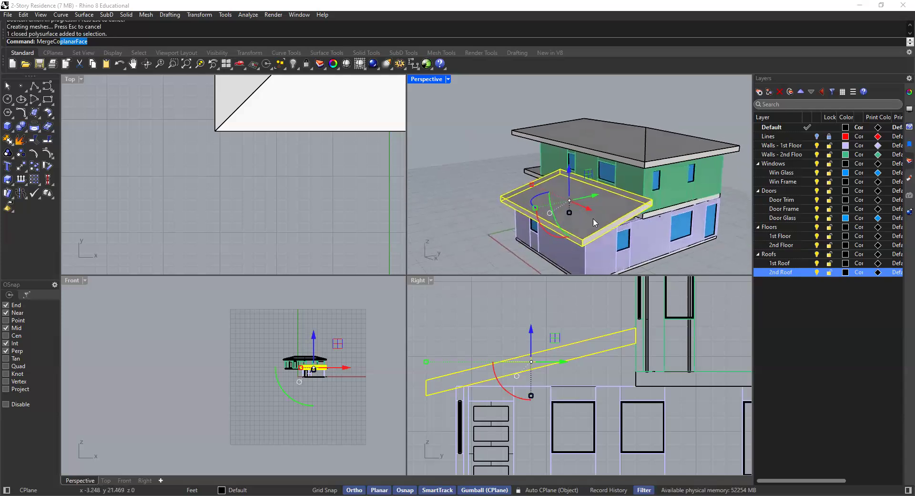
{"action": "right_click", "coordinate": [796, 264]}
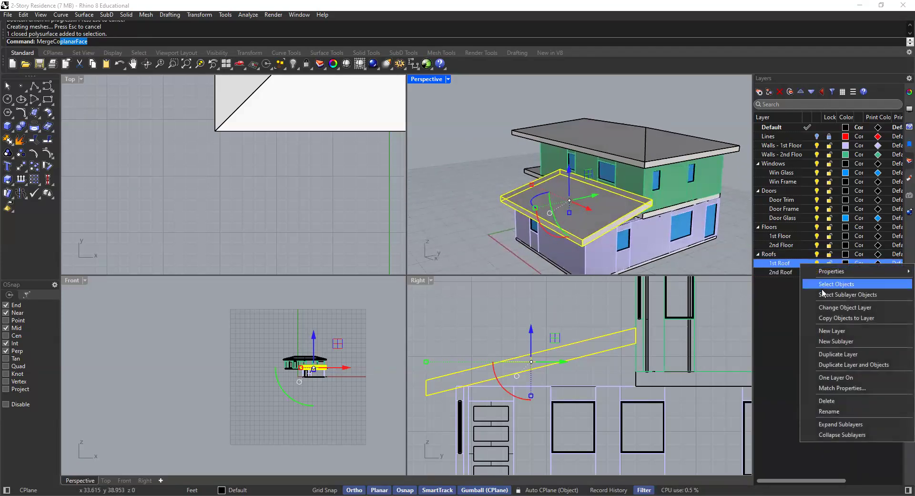
{"action": "left_click", "coordinate": [845, 308]}
{"action": "key", "text": "Escape"}
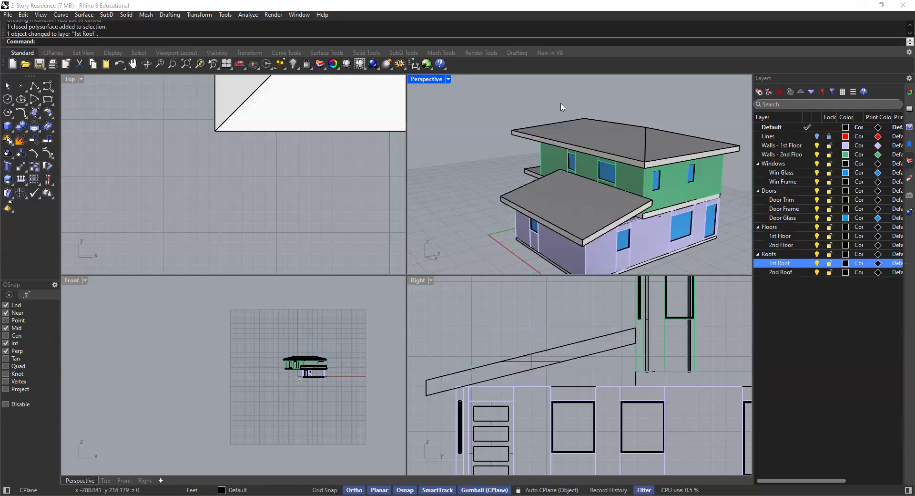
{"action": "scroll", "coordinate": [622, 195], "scroll_direction": "up", "scroll_amount": 2}
{"action": "right_click_drag", "start_coordinate": [633, 191], "coordinate": [684, 223]}
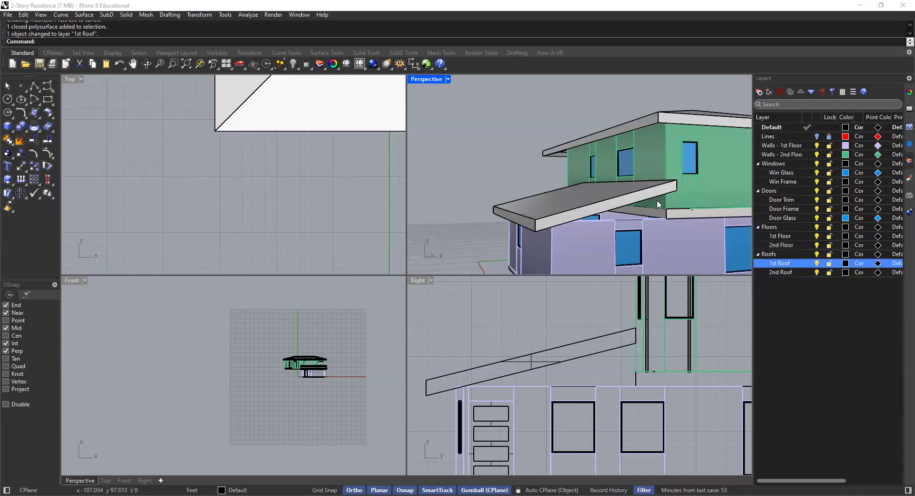
{"action": "scroll", "coordinate": [659, 213], "scroll_direction": "up", "scroll_amount": 6}
{"action": "right_click_drag", "start_coordinate": [658, 214], "coordinate": [479, 149]}
{"action": "scroll", "coordinate": [580, 209], "scroll_direction": "down", "scroll_amount": 7}
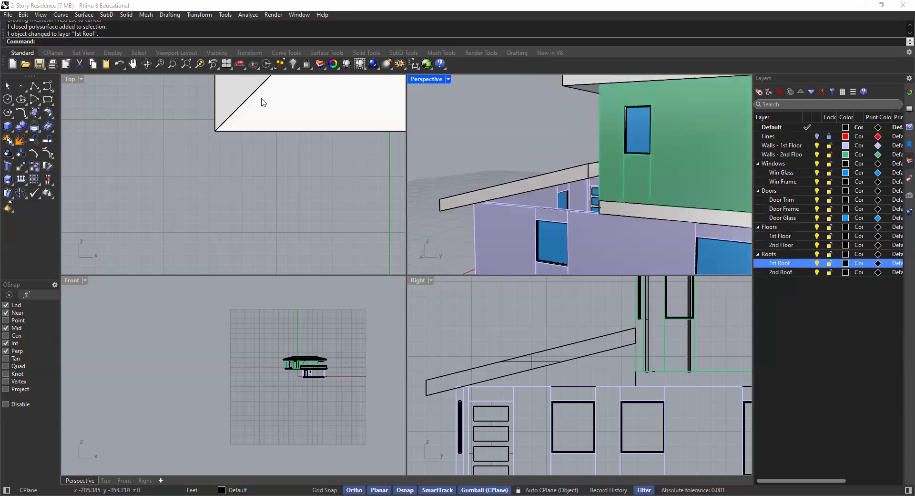
{"action": "scroll", "coordinate": [544, 210], "scroll_direction": "up", "scroll_amount": 5}
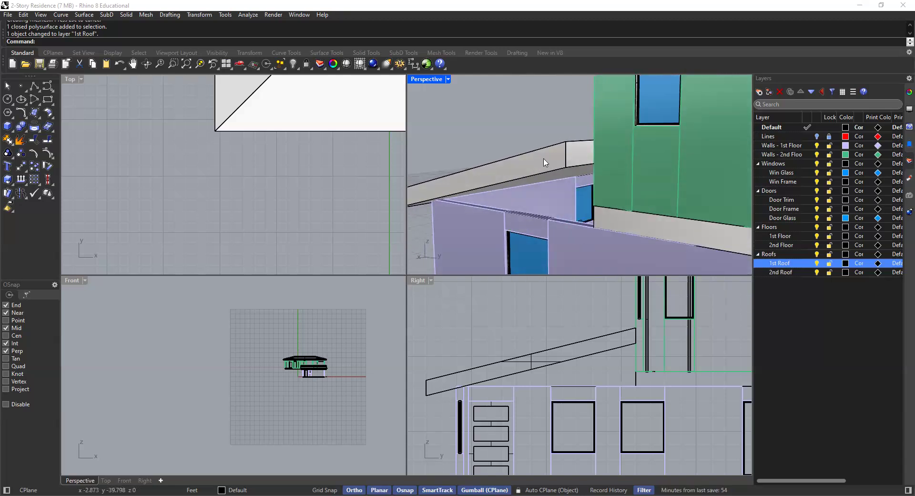
{"action": "left_click", "coordinate": [34, 86]}
{"action": "scroll", "coordinate": [614, 235], "scroll_direction": "up", "scroll_amount": 2}
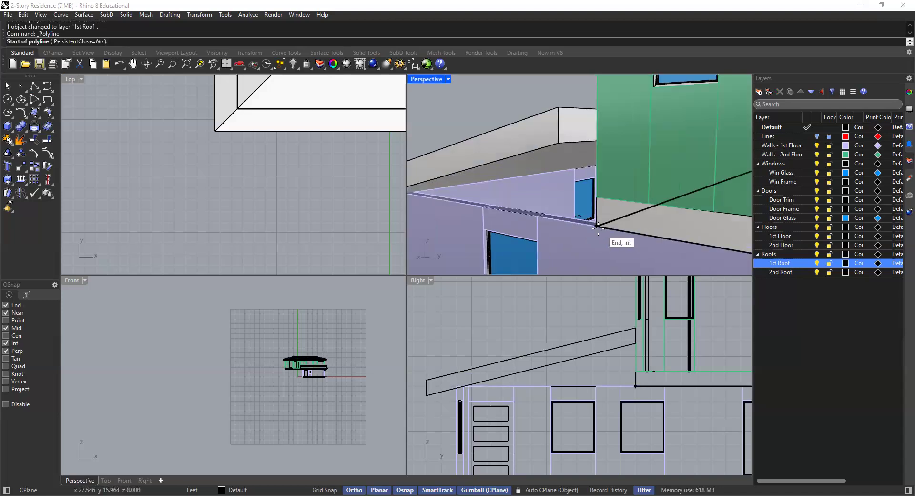
{"action": "left_click", "coordinate": [596, 226]}
{"action": "right_click_drag", "start_coordinate": [498, 211], "coordinate": [628, 238], "text": "shift"}
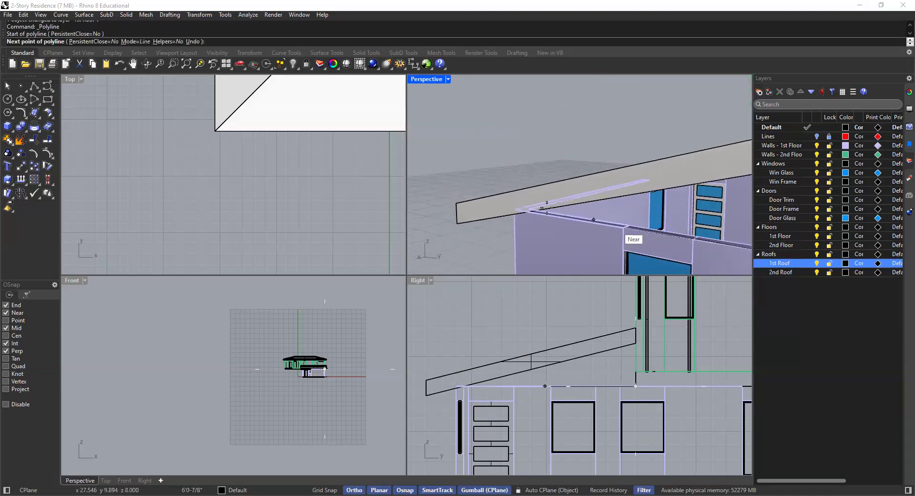
{"action": "scroll", "coordinate": [536, 224], "scroll_direction": "up", "scroll_amount": 5}
{"action": "right_click_drag", "start_coordinate": [536, 224], "coordinate": [525, 159]}
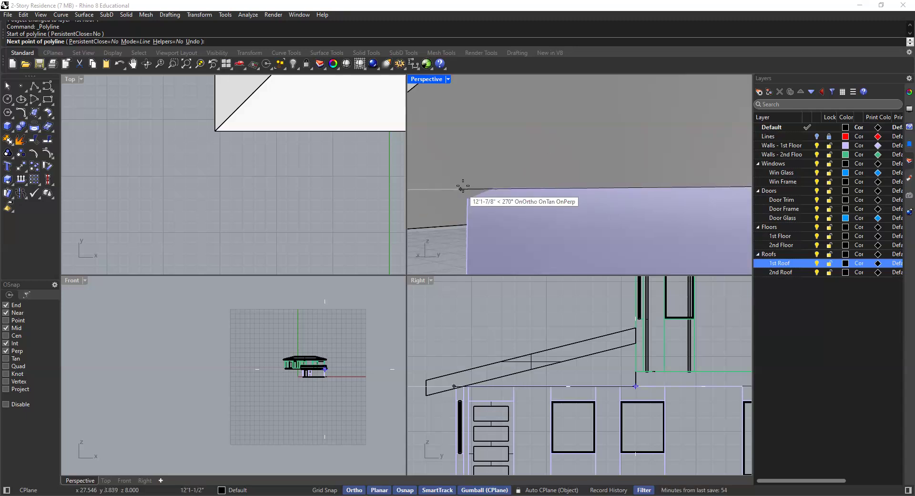
{"action": "right_click_drag", "start_coordinate": [517, 171], "coordinate": [506, 190]}
{"action": "scroll", "coordinate": [501, 186], "scroll_direction": "down", "scroll_amount": 1}
{"action": "scroll", "coordinate": [501, 186], "scroll_direction": "up", "scroll_amount": 2}
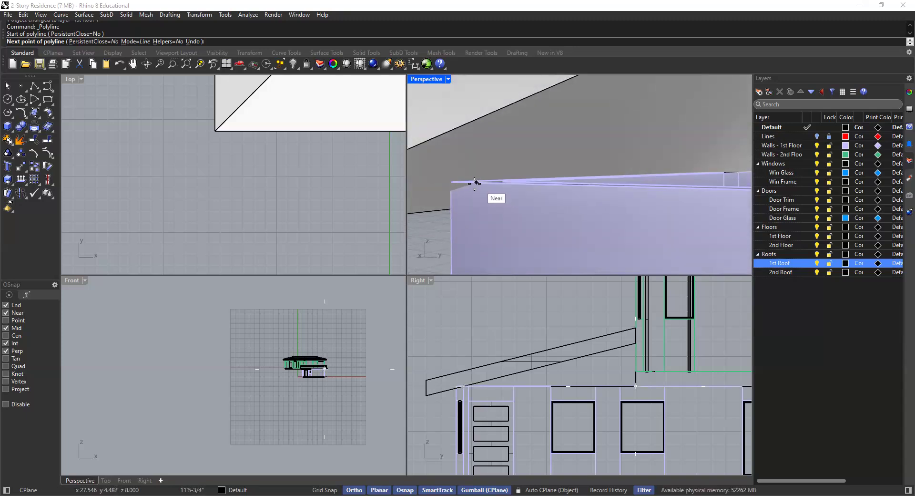
{"action": "right_click", "coordinate": [455, 351]}
{"action": "scroll", "coordinate": [470, 387], "scroll_direction": "up", "scroll_amount": 3}
{"action": "scroll", "coordinate": [474, 390], "scroll_direction": "up", "scroll_amount": 3}
{"action": "scroll", "coordinate": [447, 355], "scroll_direction": "down", "scroll_amount": 5}
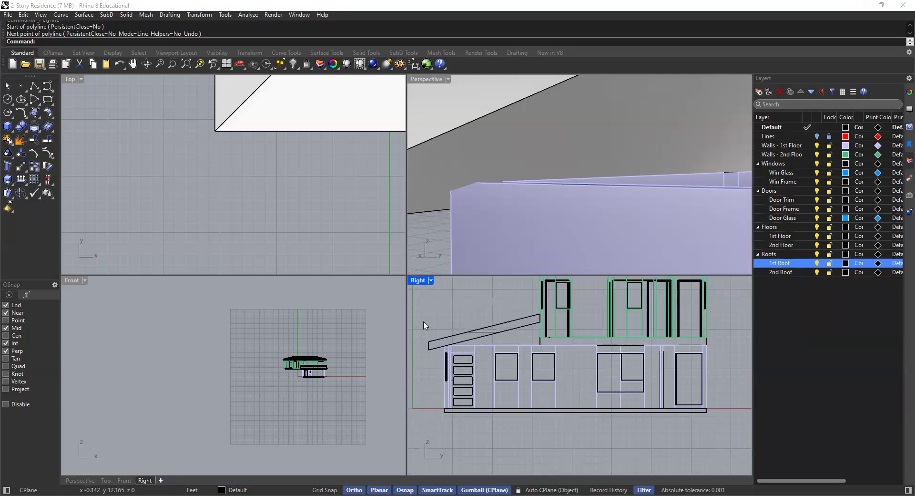
Step: Draw a closed triangular polyline filling the gap between the first-floor side wall's top, the lower roof's underside and the second-floor wall line
{"action": "scroll", "coordinate": [521, 152], "scroll_direction": "down", "scroll_amount": 10}
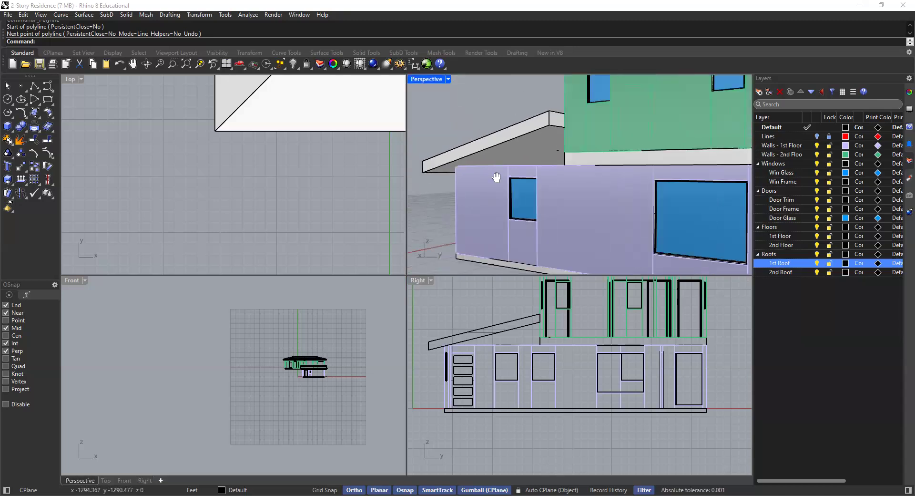
{"action": "left_click", "coordinate": [34, 87]}
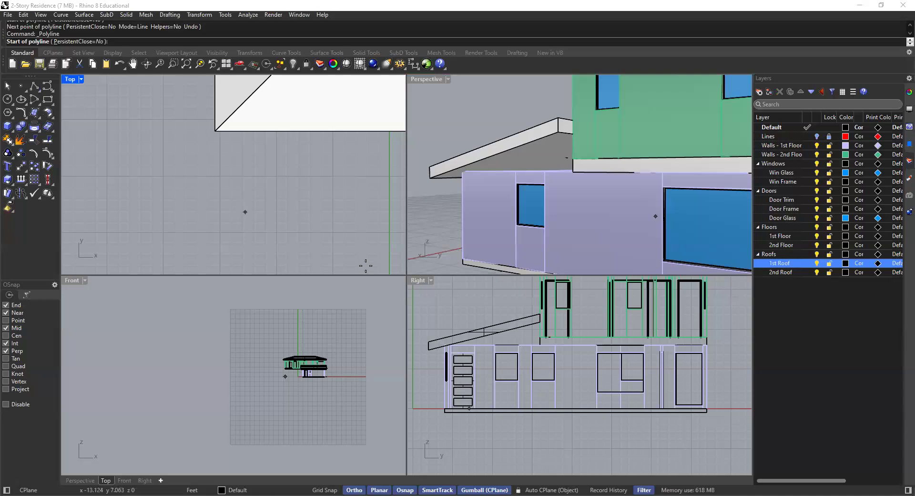
{"action": "scroll", "coordinate": [548, 348], "scroll_direction": "up", "scroll_amount": 5}
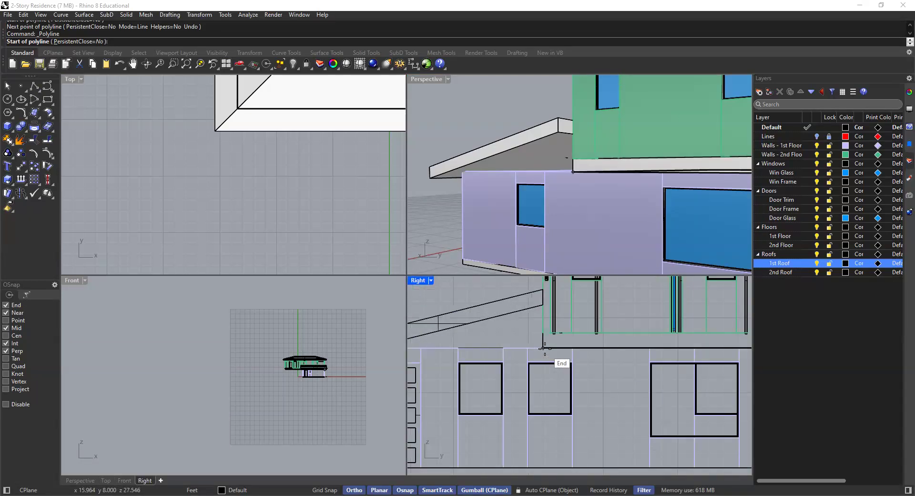
{"action": "left_click", "coordinate": [544, 348]}
{"action": "scroll", "coordinate": [533, 338], "scroll_direction": "down", "scroll_amount": 3}
{"action": "scroll", "coordinate": [524, 329], "scroll_direction": "up", "scroll_amount": 4}
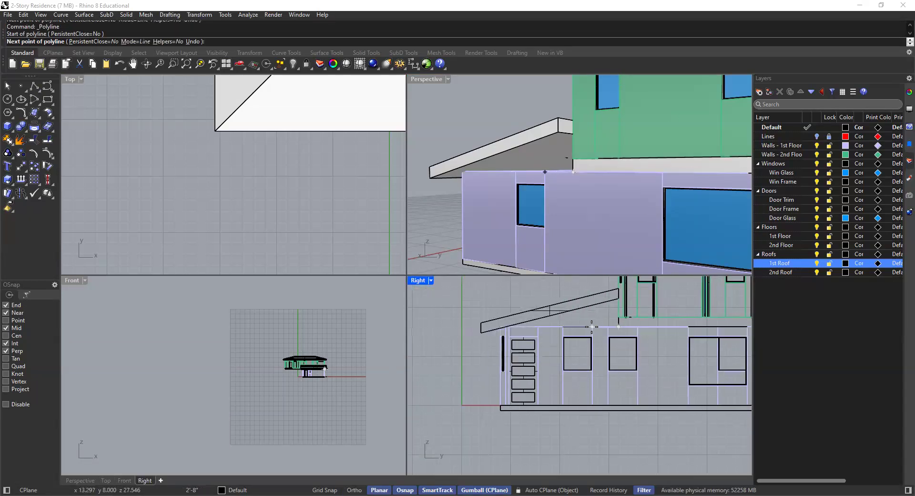
{"action": "scroll", "coordinate": [511, 328], "scroll_direction": "up", "scroll_amount": 7}
{"action": "right_click_drag", "start_coordinate": [476, 325], "coordinate": [526, 333]}
{"action": "scroll", "coordinate": [508, 329], "scroll_direction": "up", "scroll_amount": 11}
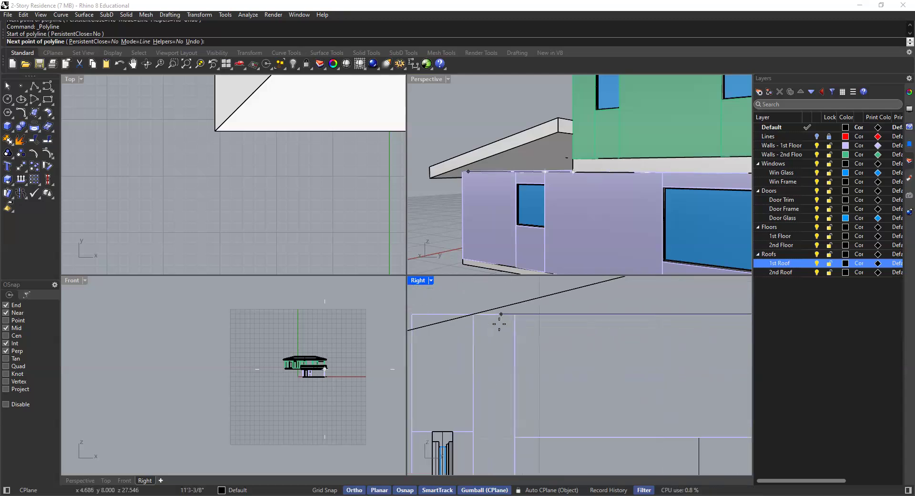
{"action": "left_click", "coordinate": [471, 312]}
{"action": "scroll", "coordinate": [524, 307], "scroll_direction": "down", "scroll_amount": 4}
{"action": "right_click_drag", "start_coordinate": [719, 299], "coordinate": [560, 356], "text": "shift"}
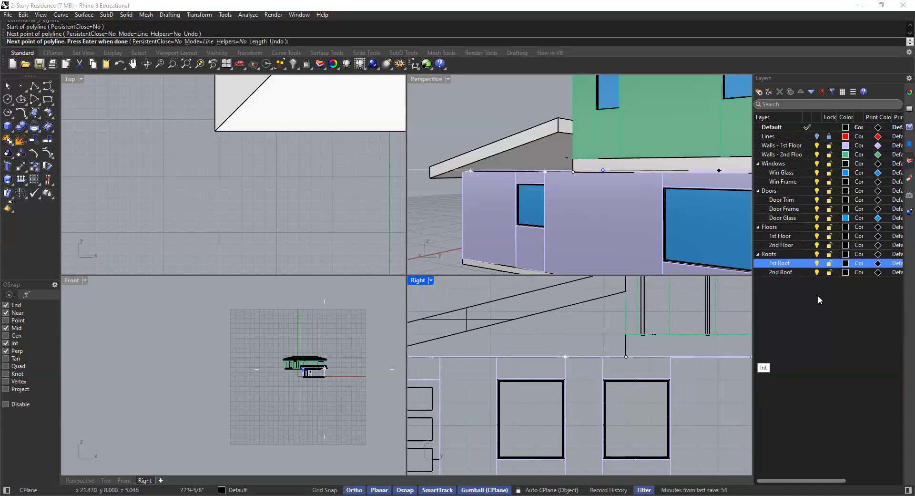
{"action": "scroll", "coordinate": [636, 300], "scroll_direction": "up", "scroll_amount": 3}
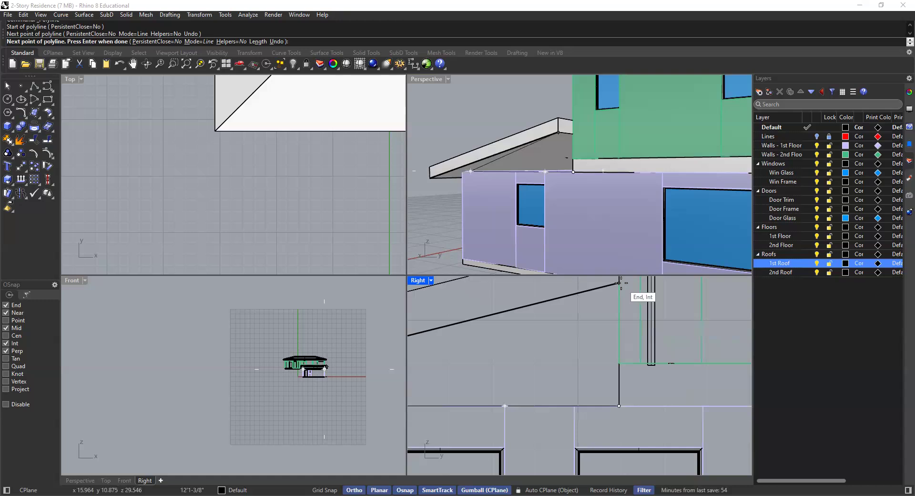
{"action": "left_click", "coordinate": [619, 283]}
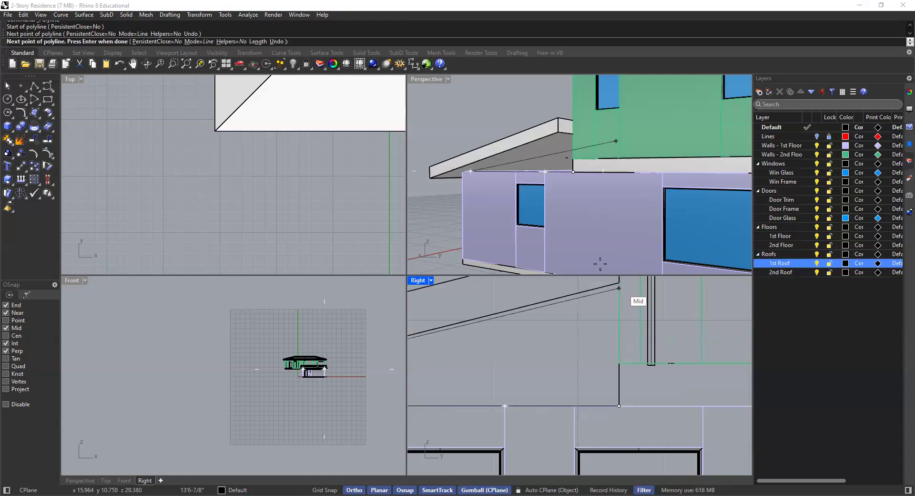
{"action": "left_click", "coordinate": [573, 134]}
{"action": "left_click", "coordinate": [572, 172]}
Step: Examine in 3D how the triangular profile's corners meet the first-floor wall top, the roof underside and the second-floor wall
{"action": "right_click_drag", "start_coordinate": [511, 184], "coordinate": [529, 164]}
{"action": "scroll", "coordinate": [548, 159], "scroll_direction": "up", "scroll_amount": 5}
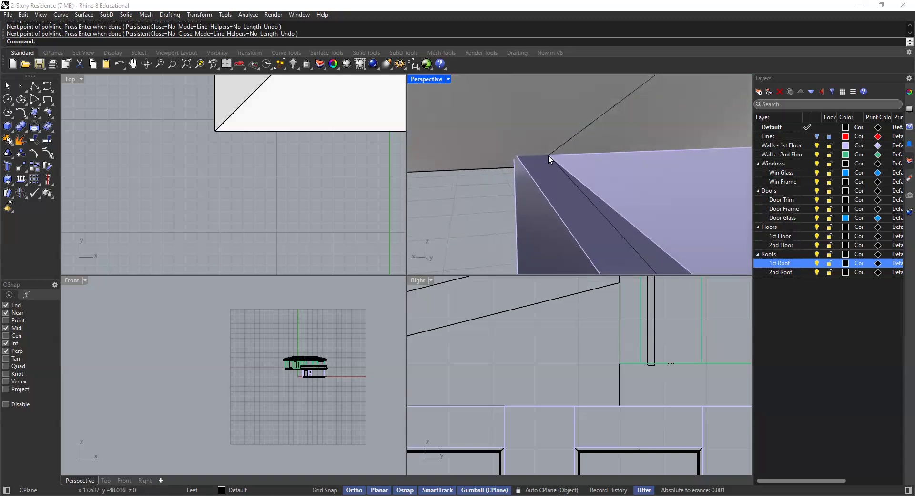
{"action": "scroll", "coordinate": [550, 159], "scroll_direction": "down", "scroll_amount": 2}
{"action": "scroll", "coordinate": [559, 171], "scroll_direction": "down", "scroll_amount": 3}
{"action": "right_click_drag", "start_coordinate": [563, 181], "coordinate": [602, 145]}
{"action": "scroll", "coordinate": [555, 191], "scroll_direction": "up", "scroll_amount": 2}
{"action": "left_click", "coordinate": [602, 145]}
{"action": "right_click_drag", "start_coordinate": [540, 176], "coordinate": [652, 166]}
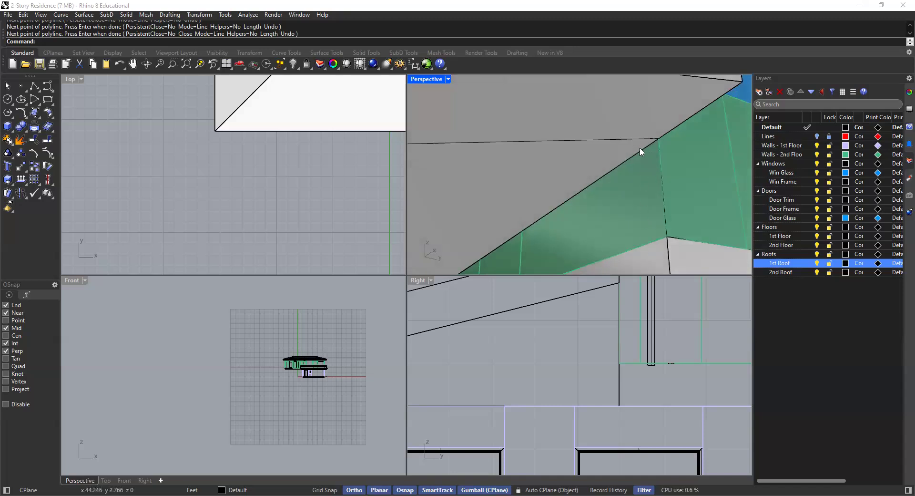
{"action": "scroll", "coordinate": [655, 141], "scroll_direction": "down", "scroll_amount": 3}
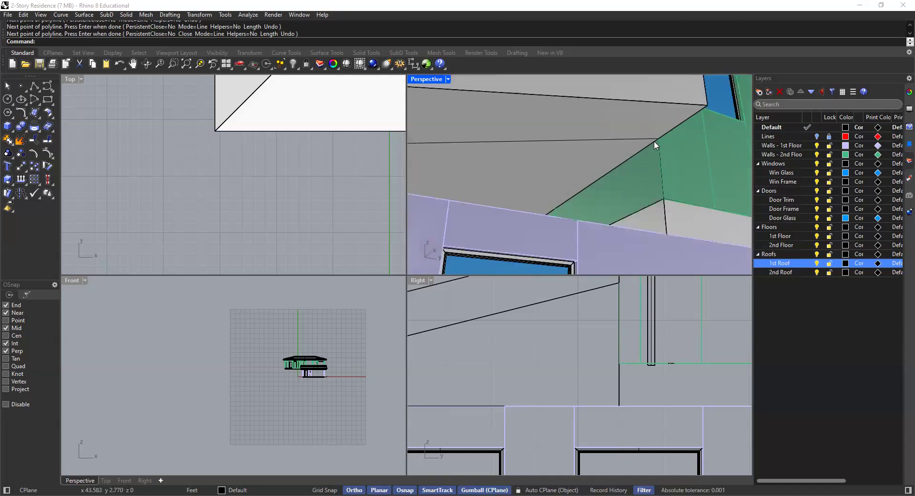
{"action": "right_click_drag", "start_coordinate": [655, 142], "coordinate": [534, 199]}
Step: Check the triangular profile's alignment with the first-floor side wall in the side and front views
{"action": "left_click", "coordinate": [526, 193]}
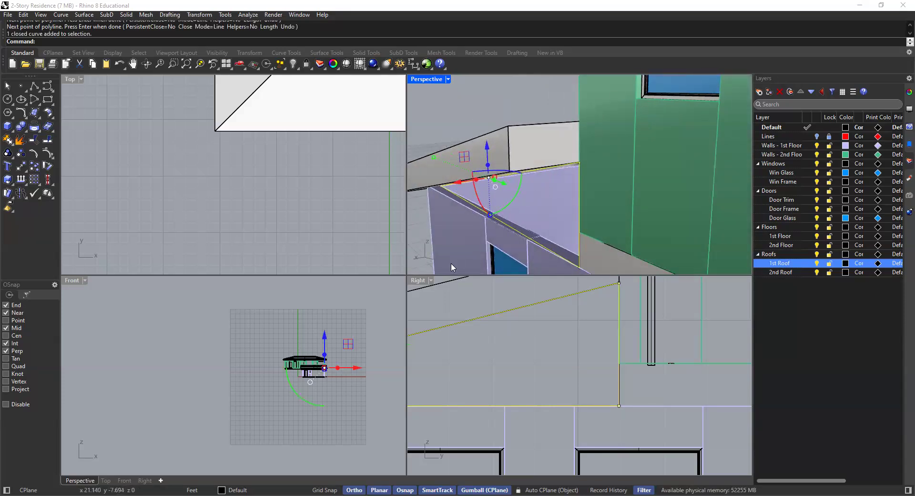
{"action": "scroll", "coordinate": [535, 328], "scroll_direction": "down", "scroll_amount": 6}
{"action": "key", "text": "Escape"}
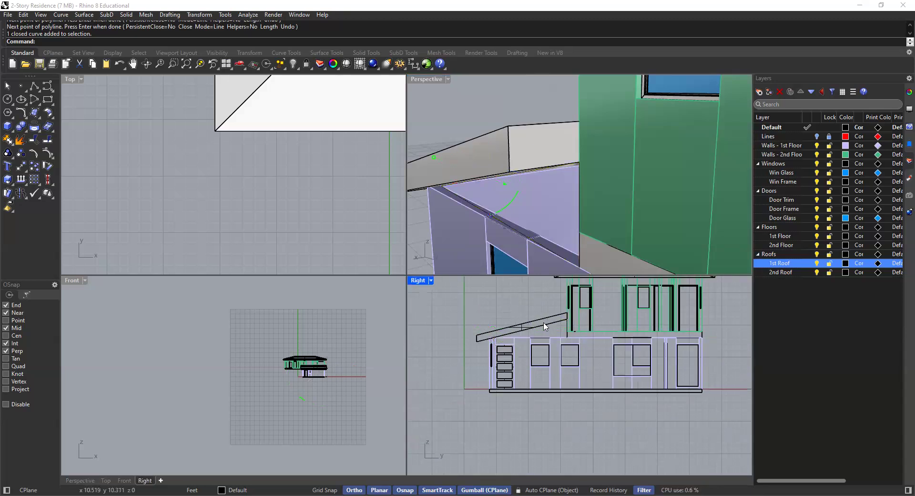
{"action": "left_click", "coordinate": [508, 228]}
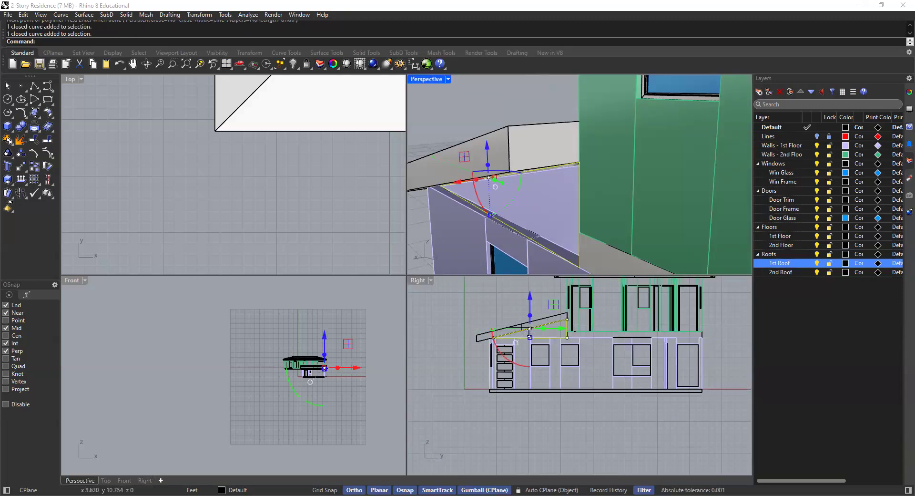
{"action": "scroll", "coordinate": [511, 319], "scroll_direction": "down", "scroll_amount": 3}
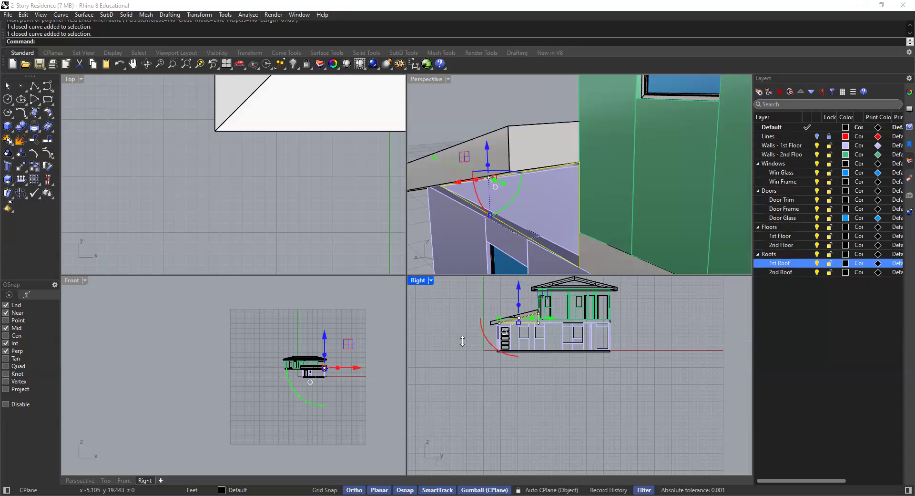
{"action": "scroll", "coordinate": [507, 322], "scroll_direction": "up", "scroll_amount": 10}
{"action": "right_click_drag", "start_coordinate": [576, 321], "coordinate": [657, 355]}
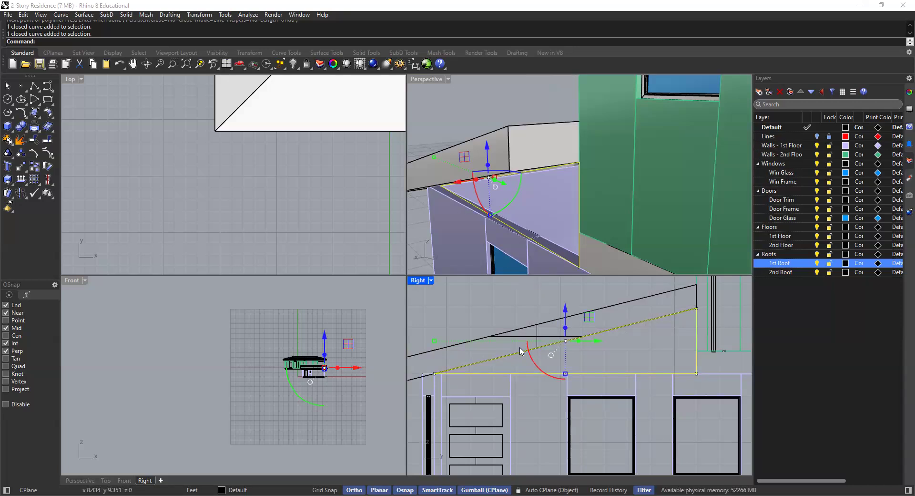
{"action": "scroll", "coordinate": [609, 347], "scroll_direction": "down", "scroll_amount": 2}
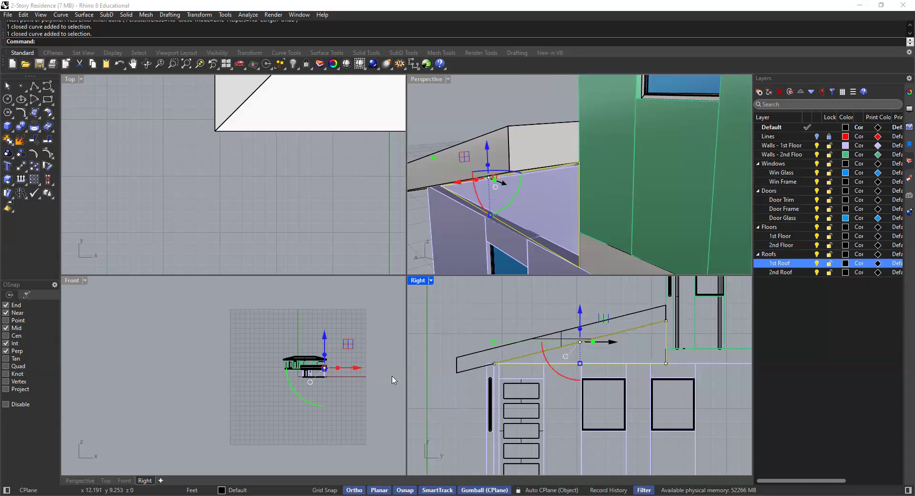
{"action": "scroll", "coordinate": [361, 352], "scroll_direction": "up", "scroll_amount": 8}
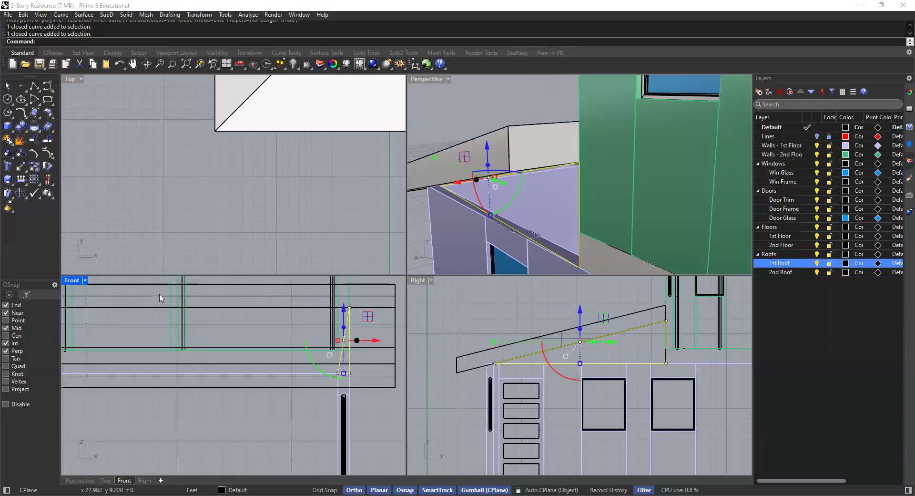
{"action": "scroll", "coordinate": [351, 359], "scroll_direction": "up", "scroll_amount": 6}
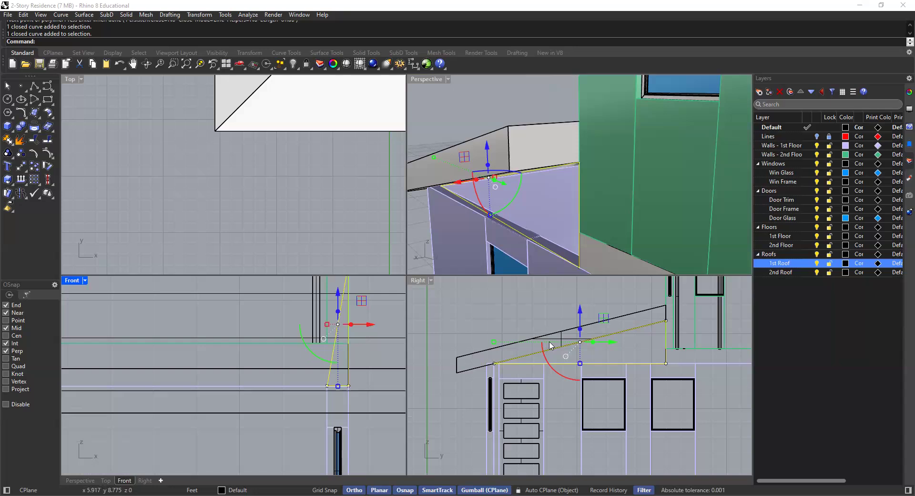
{"action": "scroll", "coordinate": [599, 350], "scroll_direction": "down", "scroll_amount": 2}
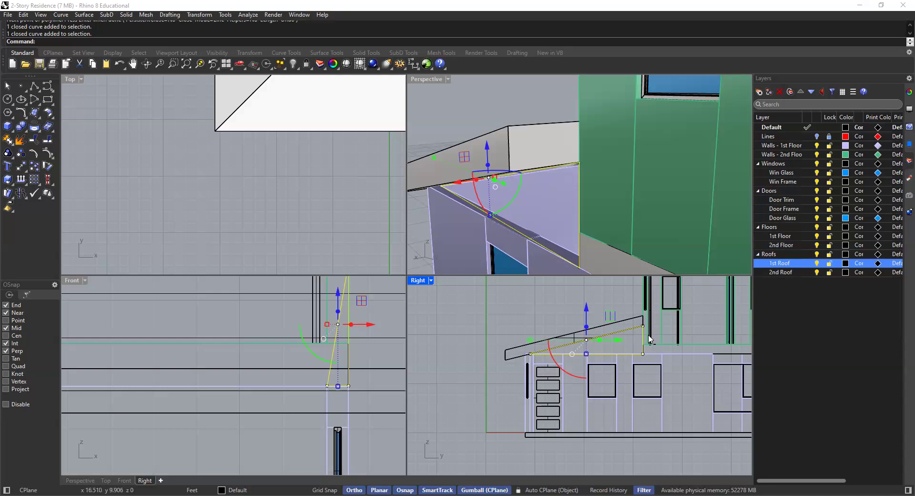
{"action": "key", "text": "Escape"}
{"action": "scroll", "coordinate": [512, 309], "scroll_direction": "down", "scroll_amount": 10}
{"action": "scroll", "coordinate": [471, 218], "scroll_direction": "down", "scroll_amount": 12}
{"action": "right_click_drag", "start_coordinate": [573, 199], "coordinate": [576, 198], "text": "shift"}
{"action": "scroll", "coordinate": [576, 199], "scroll_direction": "down", "scroll_amount": 6}
{"action": "right_click_drag", "start_coordinate": [543, 143], "coordinate": [566, 181]}
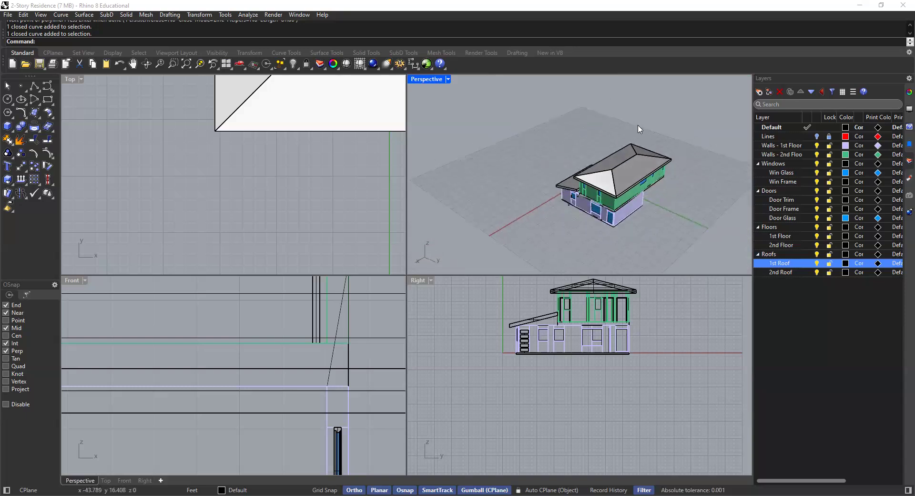
Step: Examine the whole house in 3D, front and side views, then focus on the gap between the first-floor side wall and lower roof
{"action": "right_click_drag", "start_coordinate": [508, 193], "coordinate": [558, 221]}
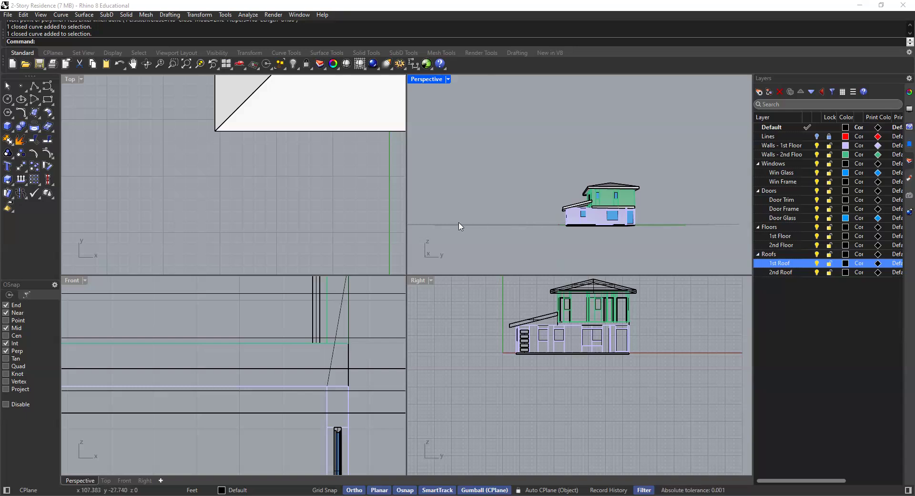
{"action": "right_click_drag", "start_coordinate": [571, 236], "coordinate": [603, 227]}
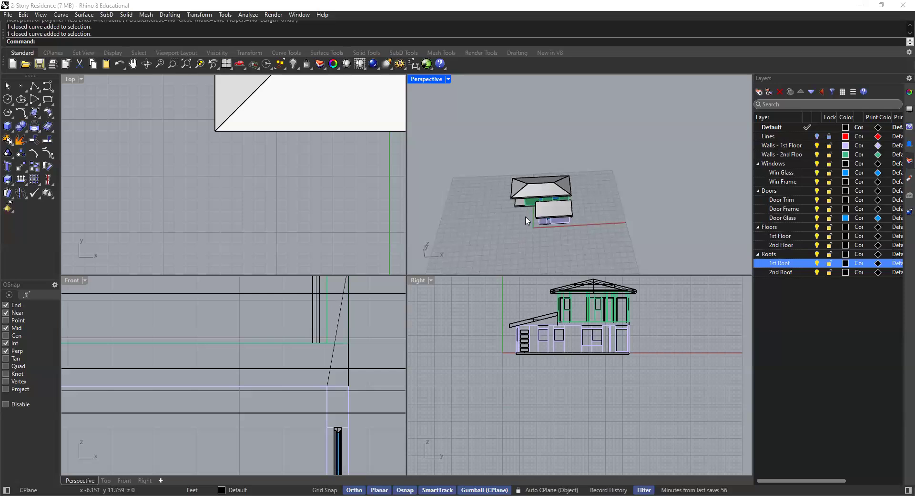
{"action": "scroll", "coordinate": [491, 336], "scroll_direction": "down", "scroll_amount": 10}
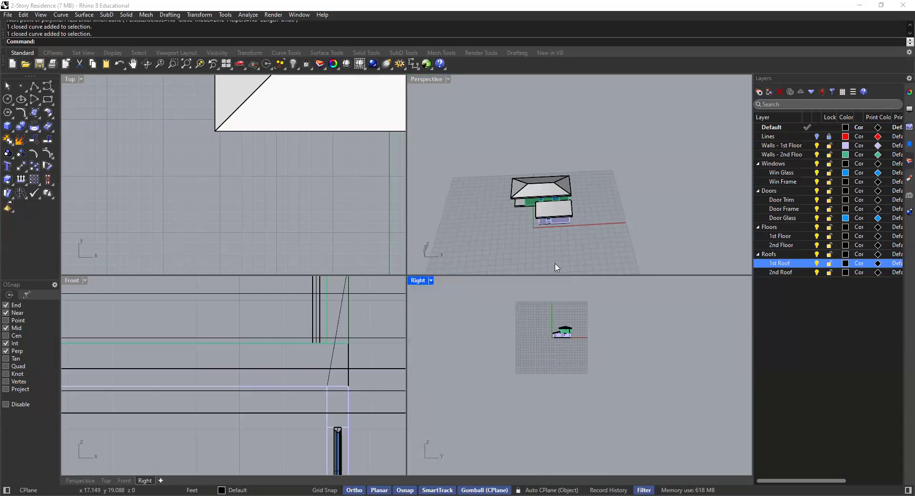
{"action": "right_click_drag", "start_coordinate": [548, 233], "coordinate": [497, 255]}
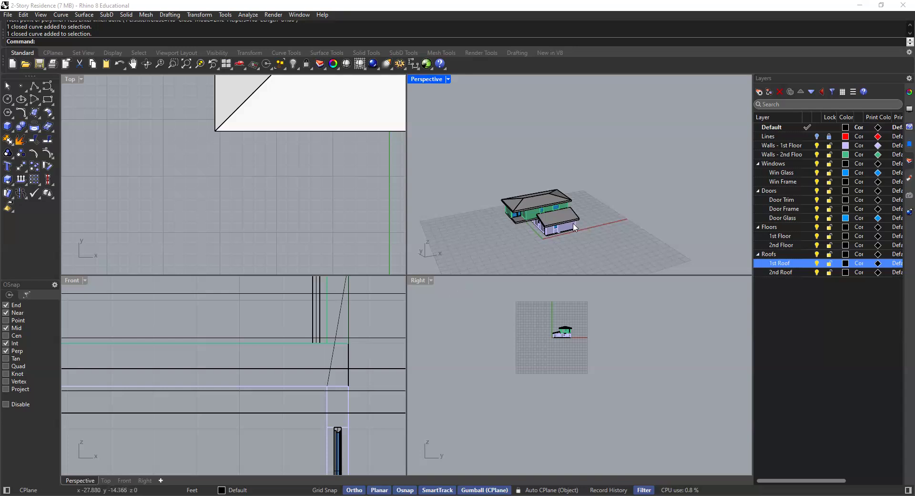
{"action": "scroll", "coordinate": [317, 342], "scroll_direction": "down", "scroll_amount": 10}
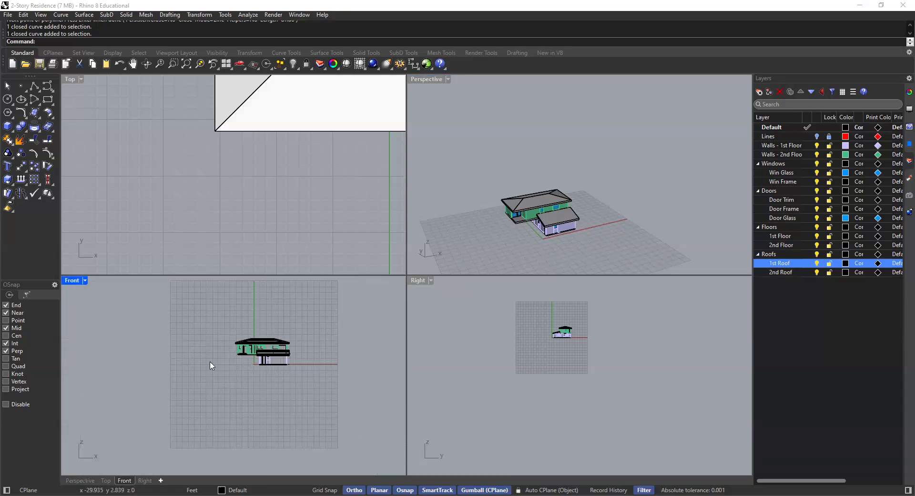
{"action": "scroll", "coordinate": [224, 359], "scroll_direction": "down", "scroll_amount": 4}
{"action": "scroll", "coordinate": [193, 339], "scroll_direction": "up", "scroll_amount": 4}
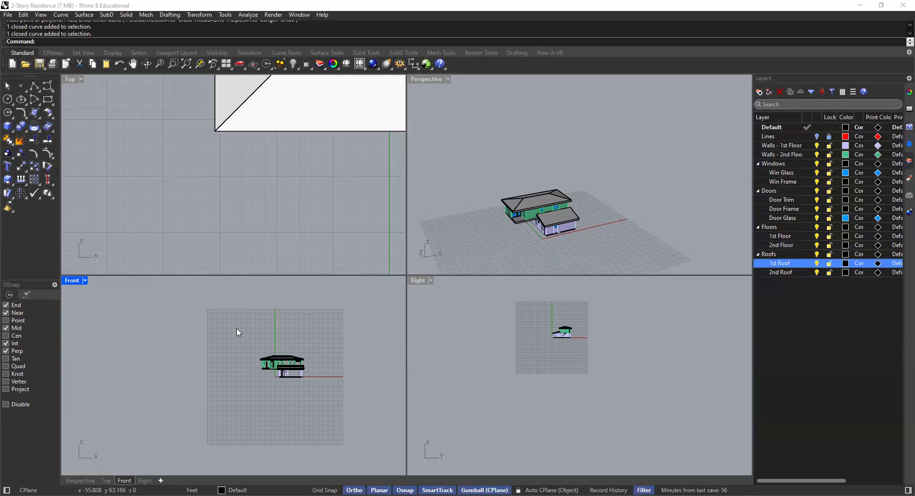
{"action": "scroll", "coordinate": [579, 344], "scroll_direction": "up", "scroll_amount": 2}
{"action": "scroll", "coordinate": [567, 320], "scroll_direction": "up", "scroll_amount": 8}
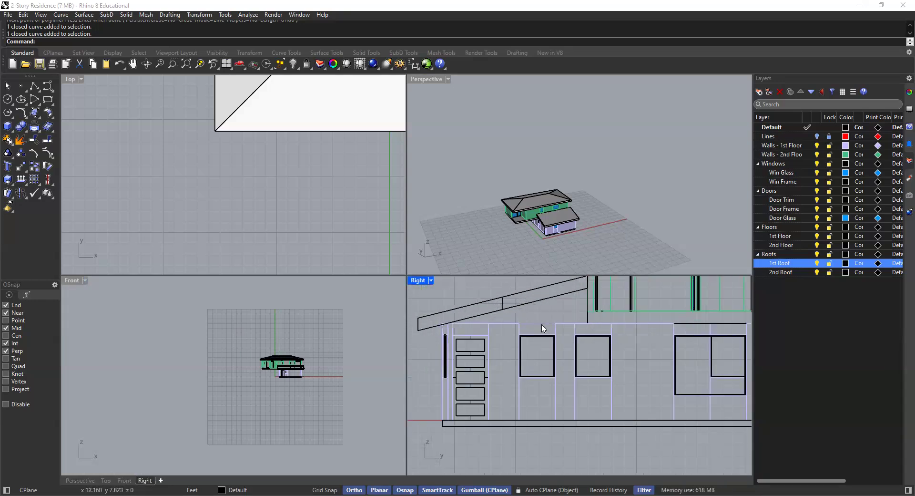
{"action": "scroll", "coordinate": [543, 327], "scroll_direction": "up", "scroll_amount": 2}
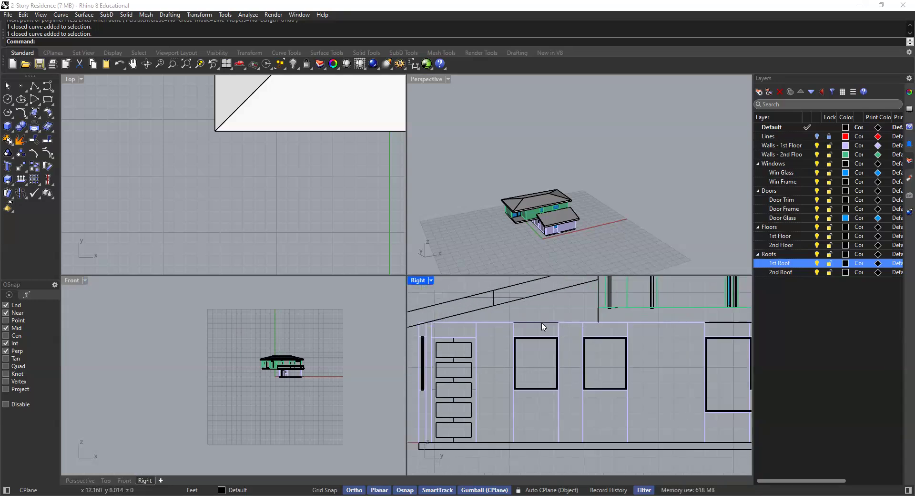
Step: Project the triangular gap profile onto the Right view's construction plane with ProjectToCPlane, keeping the original curve
{"action": "left_click", "coordinate": [571, 348]}
{"action": "right_click_drag", "start_coordinate": [547, 312], "coordinate": [602, 336]}
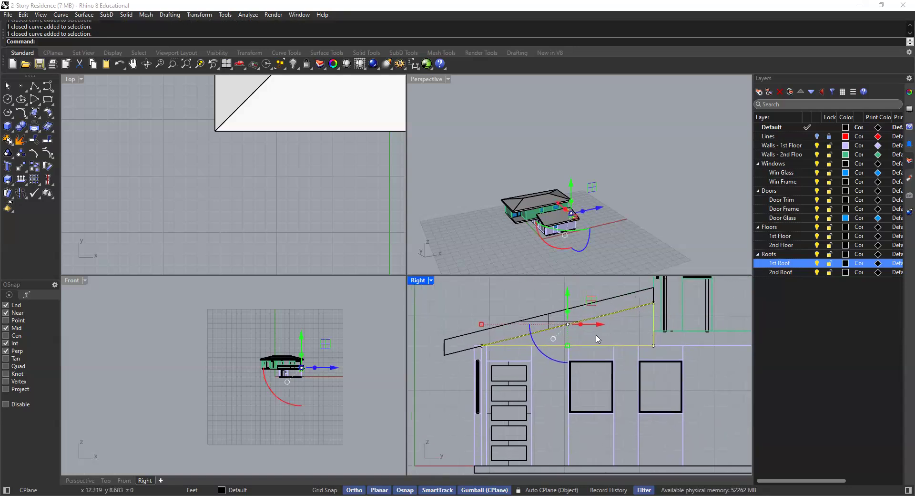
{"action": "right_click_drag", "start_coordinate": [586, 237], "coordinate": [529, 241]}
{"action": "scroll", "coordinate": [529, 242], "scroll_direction": "up", "scroll_amount": 10}
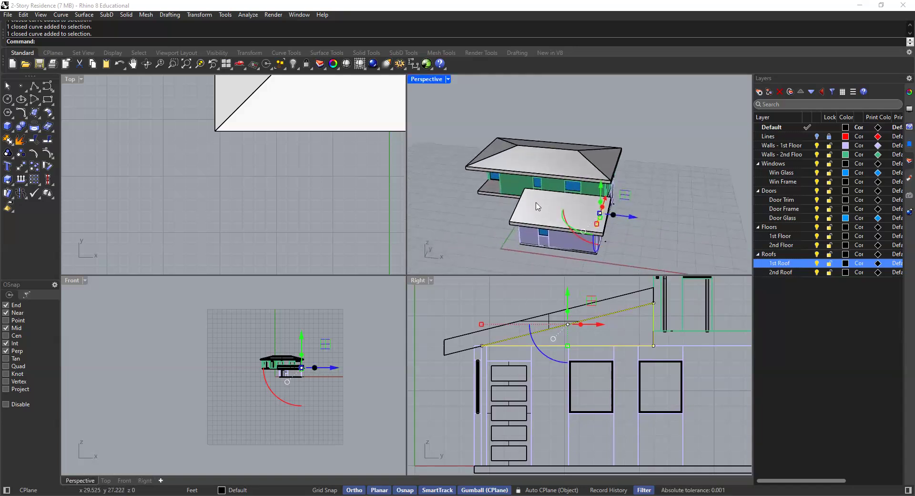
{"action": "right_click_drag", "start_coordinate": [507, 237], "coordinate": [537, 313]}
{"action": "scroll", "coordinate": [521, 312], "scroll_direction": "down", "scroll_amount": 2}
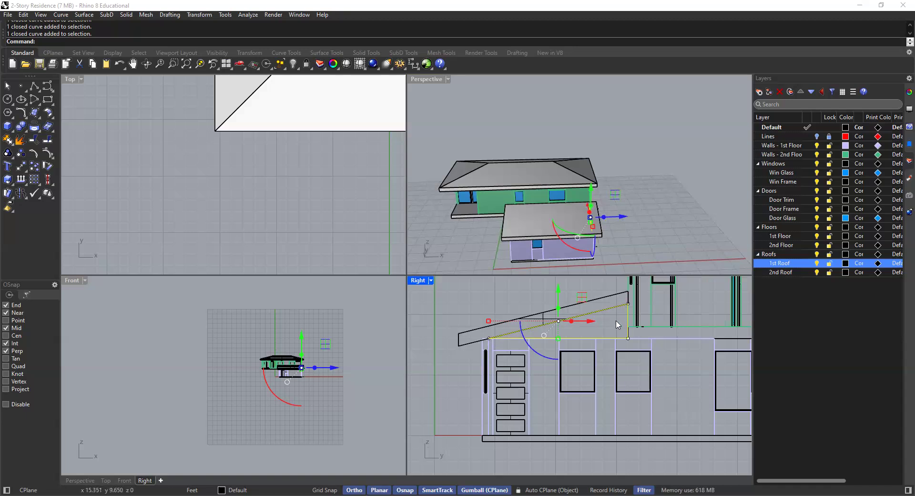
{"action": "scroll", "coordinate": [612, 323], "scroll_direction": "up", "scroll_amount": 1}
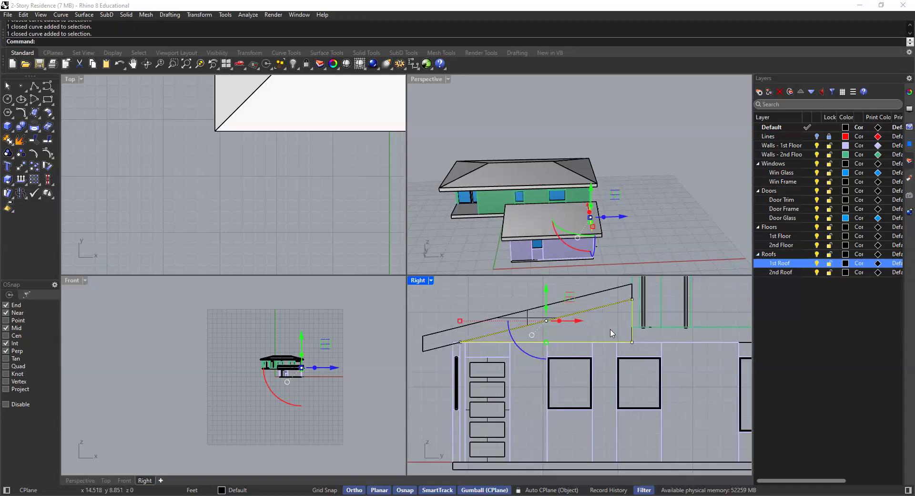
{"action": "type", "text": "Project"}
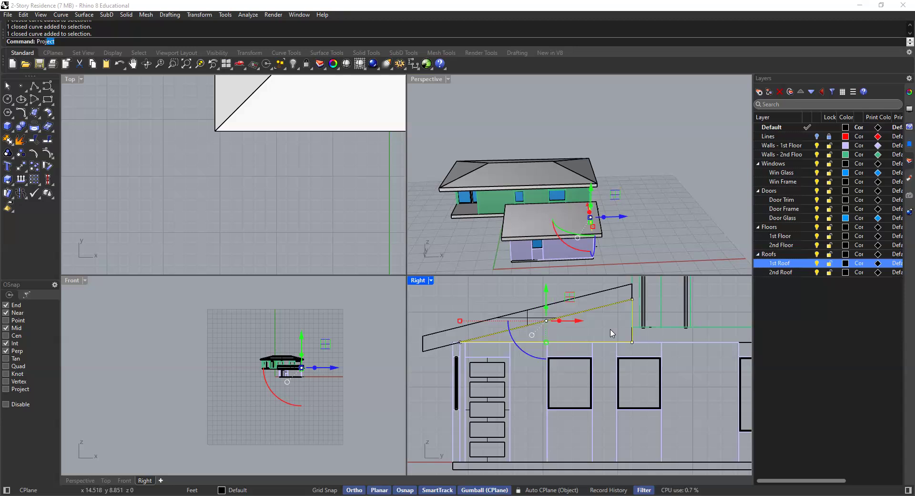
{"action": "type", "text": "ToCPlane"}
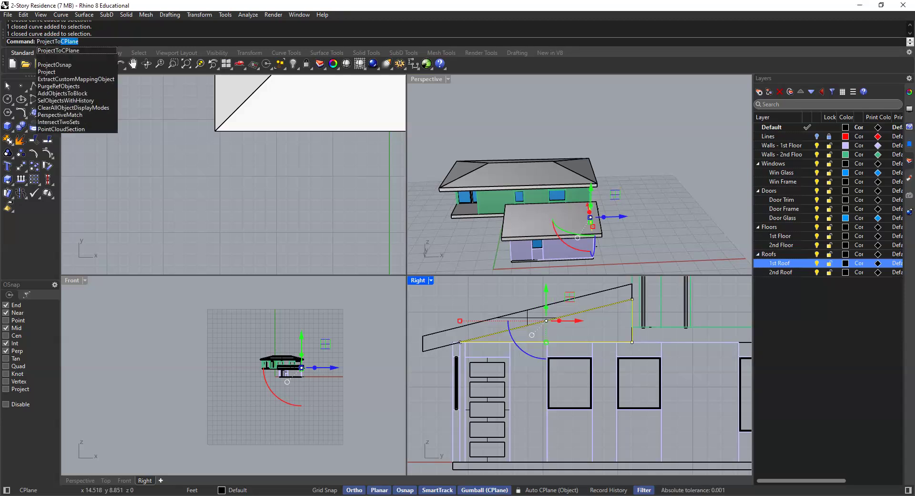
{"action": "key", "text": "Return"}
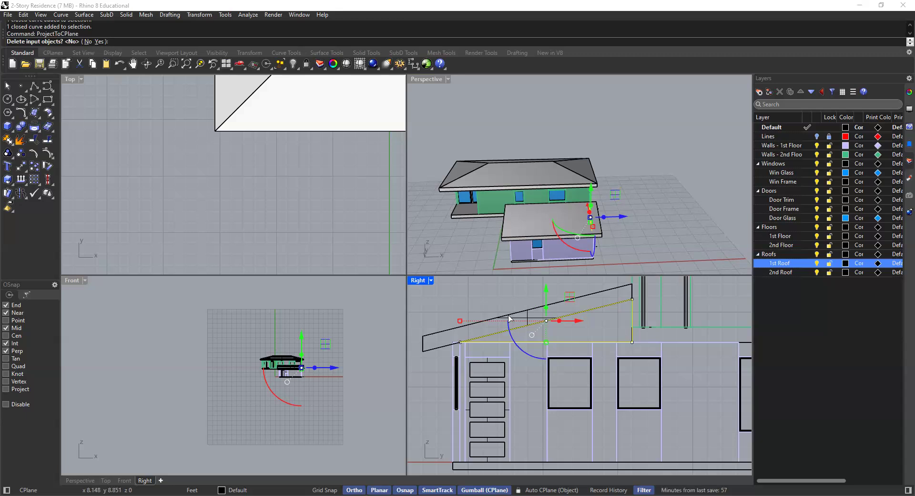
{"action": "left_click", "coordinate": [86, 42]}
Step: Check the projected triangular profile's position beside the house in the perspective view and deselect it
{"action": "scroll", "coordinate": [493, 225], "scroll_direction": "up", "scroll_amount": 6}
{"action": "left_click", "coordinate": [493, 224]}
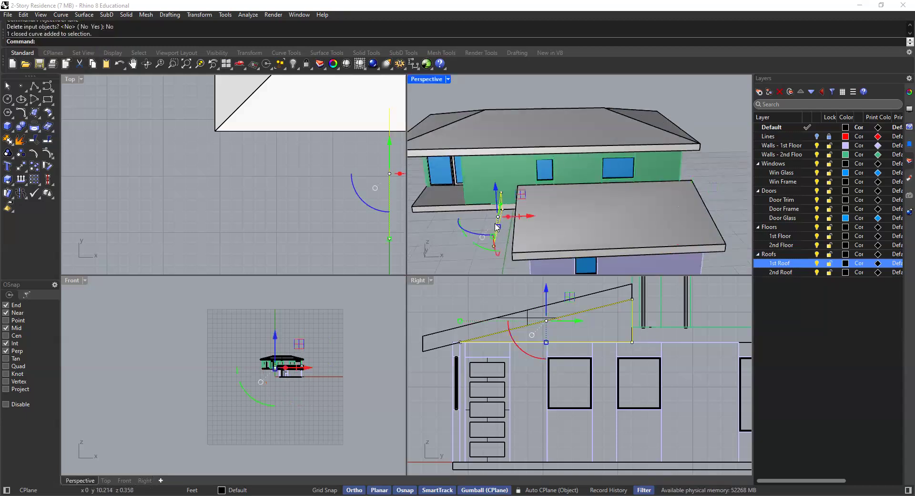
{"action": "left_click", "coordinate": [439, 247]}
{"action": "right_click_drag", "start_coordinate": [470, 234], "coordinate": [524, 196]}
{"action": "scroll", "coordinate": [514, 227], "scroll_direction": "down", "scroll_amount": 2}
{"action": "scroll", "coordinate": [525, 196], "scroll_direction": "down", "scroll_amount": 5}
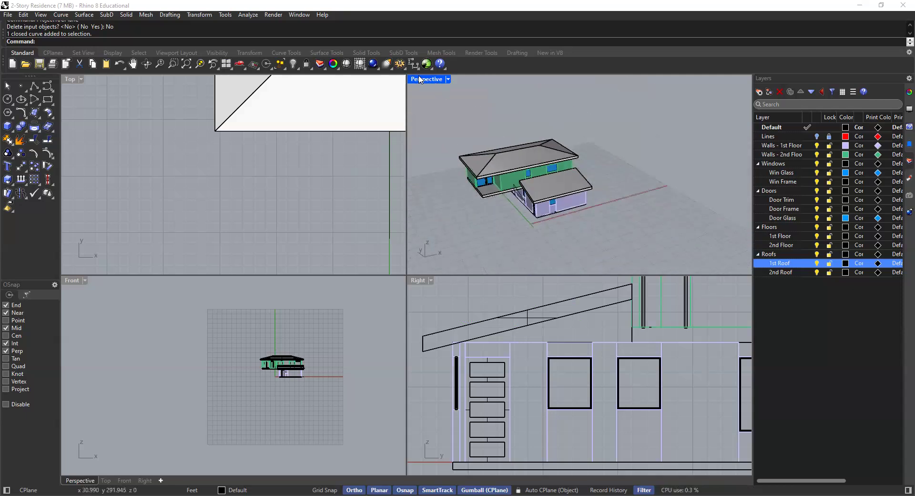
Step: Maximize the perspective view and select the projected triangular profile standing apart from the first-floor side wall
{"action": "double_click", "coordinate": [419, 79]}
{"action": "left_click", "coordinate": [280, 305]}
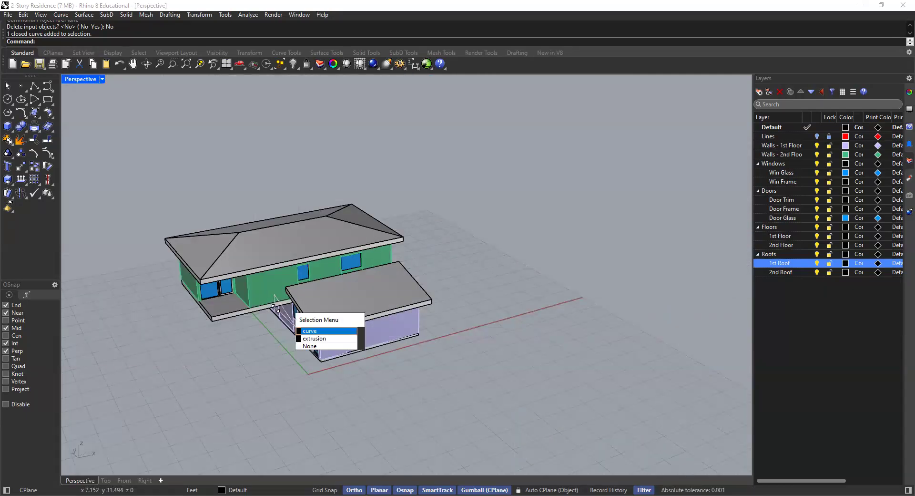
{"action": "left_click", "coordinate": [314, 330]}
{"action": "scroll", "coordinate": [298, 293], "scroll_direction": "up", "scroll_amount": 8}
{"action": "right_click_drag", "start_coordinate": [352, 294], "coordinate": [310, 283]}
{"action": "left_click", "coordinate": [434, 364]}
{"action": "right_click_drag", "start_coordinate": [492, 357], "coordinate": [634, 360], "text": "shift"}
{"action": "scroll", "coordinate": [461, 347], "scroll_direction": "down", "scroll_amount": 3}
{"action": "right_click_drag", "start_coordinate": [339, 358], "coordinate": [614, 251], "text": "shift"}
{"action": "scroll", "coordinate": [487, 280], "scroll_direction": "up", "scroll_amount": 4}
{"action": "left_click", "coordinate": [485, 292]}
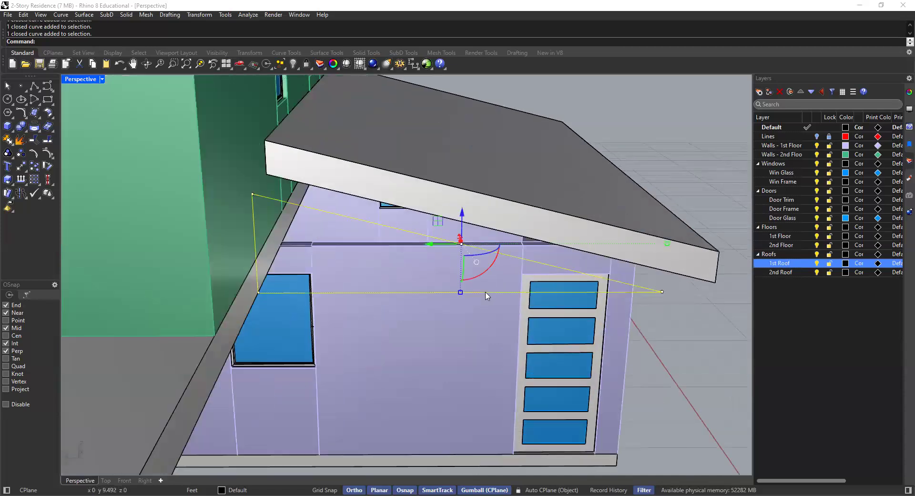
{"action": "right_click_drag", "start_coordinate": [486, 296], "coordinate": [382, 311]}
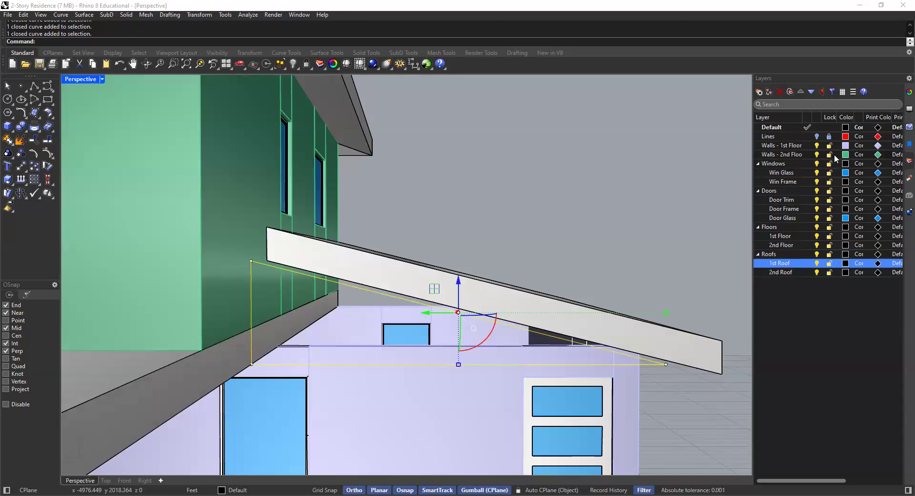
Step: Hide the Walls - 2nd Floor and 2nd Floor layers to expose the top of the first-floor side wall
{"action": "left_click", "coordinate": [817, 155]}
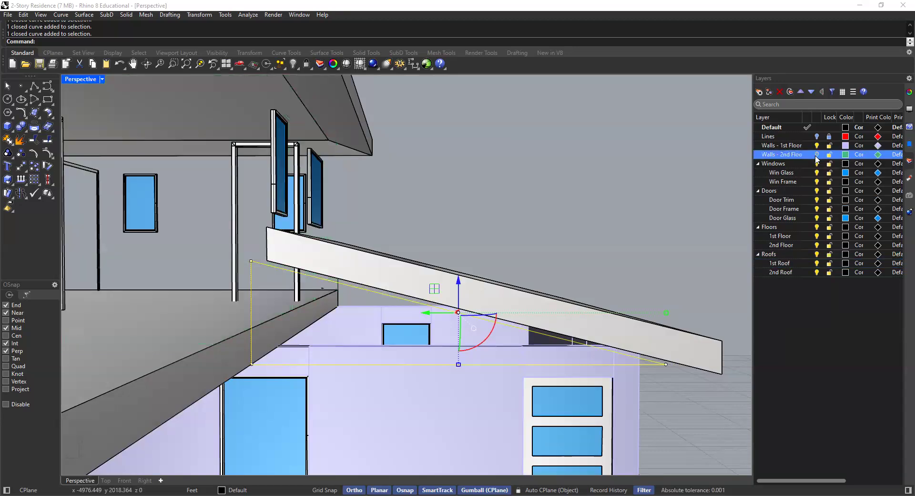
{"action": "left_click", "coordinate": [817, 245]}
{"action": "right_click_drag", "start_coordinate": [415, 351], "coordinate": [478, 353]}
Step: Move the projected profile by its sharp lower tip to the intersection on the side wall's outer top edge beneath the roof
{"action": "scroll", "coordinate": [479, 352], "scroll_direction": "up", "scroll_amount": 5}
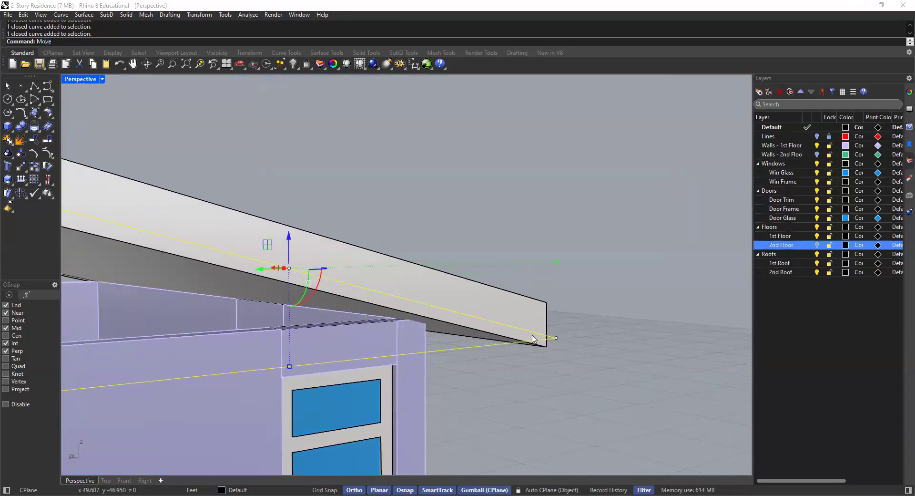
{"action": "key", "text": "Return"}
{"action": "left_click", "coordinate": [556, 338]}
{"action": "scroll", "coordinate": [424, 329], "scroll_direction": "up", "scroll_amount": 1}
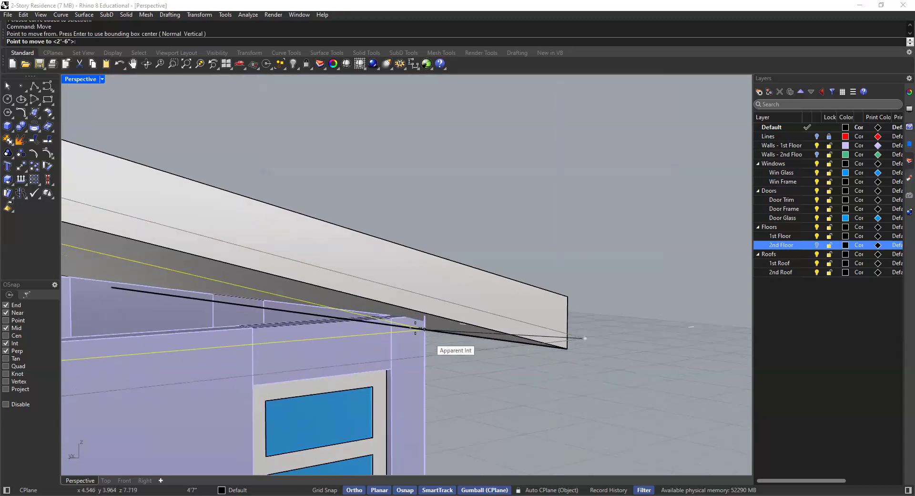
{"action": "scroll", "coordinate": [424, 329], "scroll_direction": "up", "scroll_amount": 1}
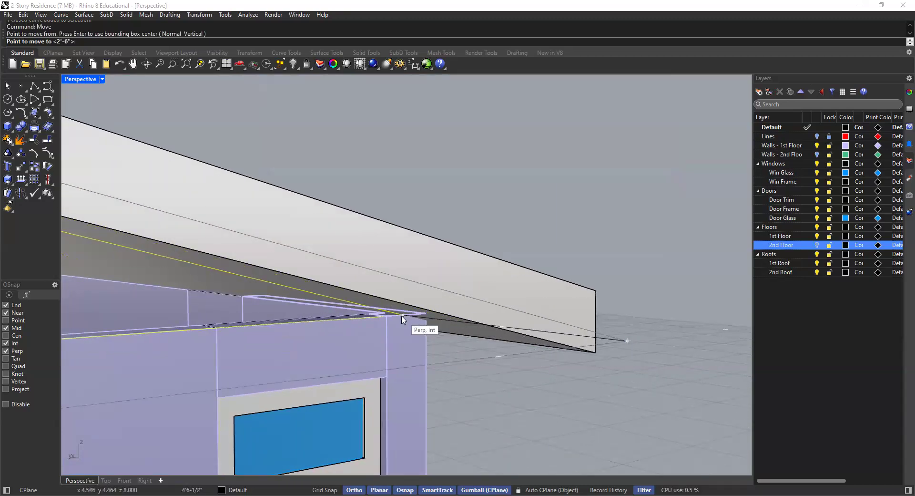
{"action": "left_click", "coordinate": [402, 315]}
{"action": "scroll", "coordinate": [428, 343], "scroll_direction": "down", "scroll_amount": 5}
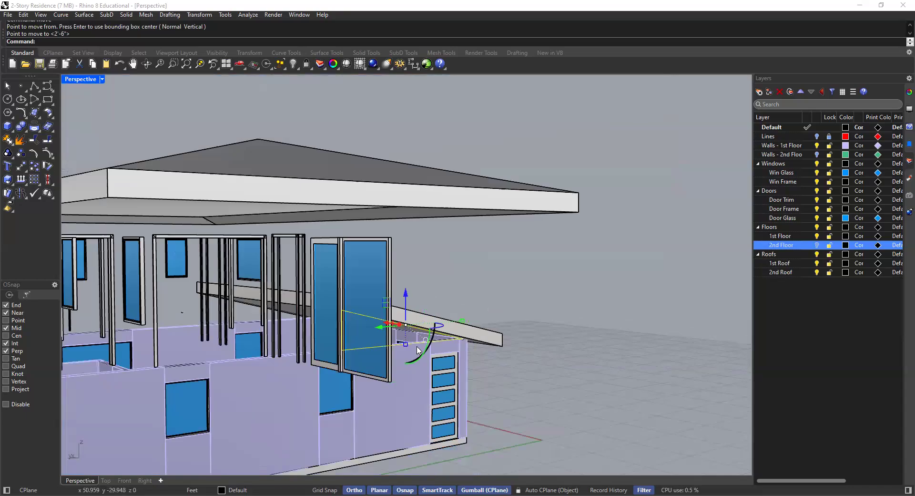
Step: Extrude the triangular profile inward across the side wall's top as a solid 6 inches thick
{"action": "scroll", "coordinate": [350, 357], "scroll_direction": "up", "scroll_amount": 6}
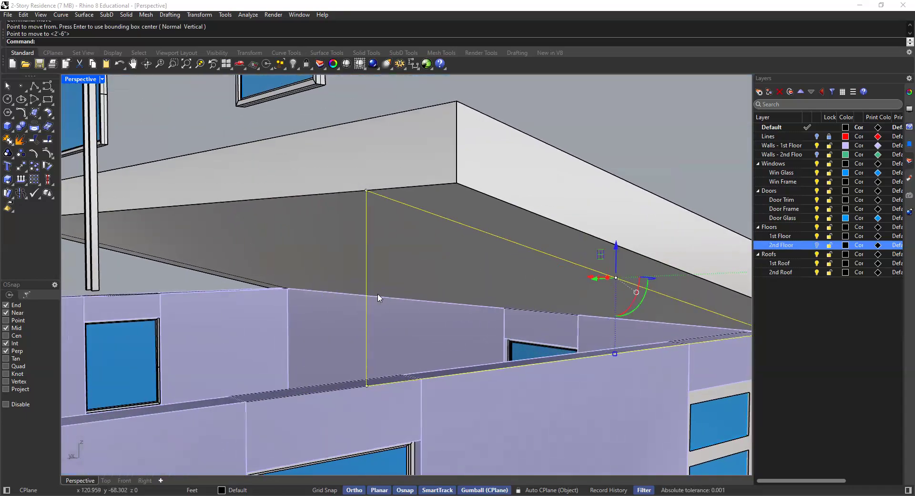
{"action": "type", "text": "Extrude"}
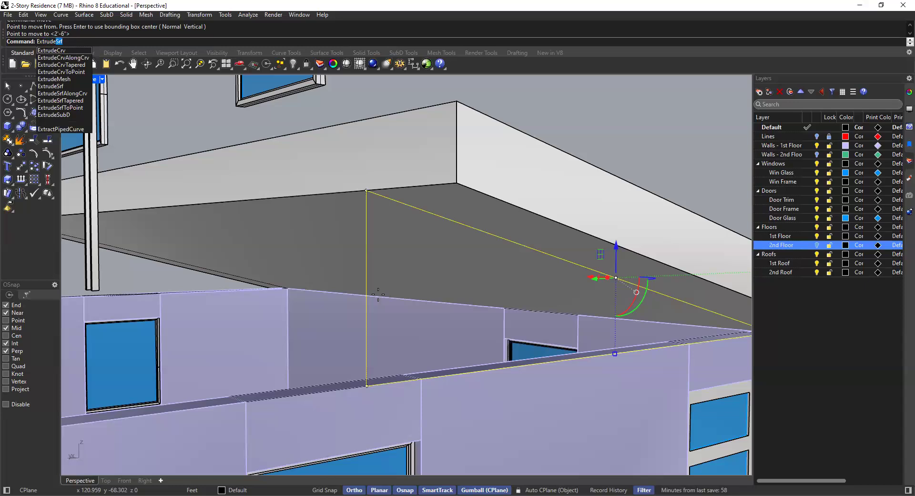
{"action": "type", "text": "C"}
{"action": "key", "text": "Return"}
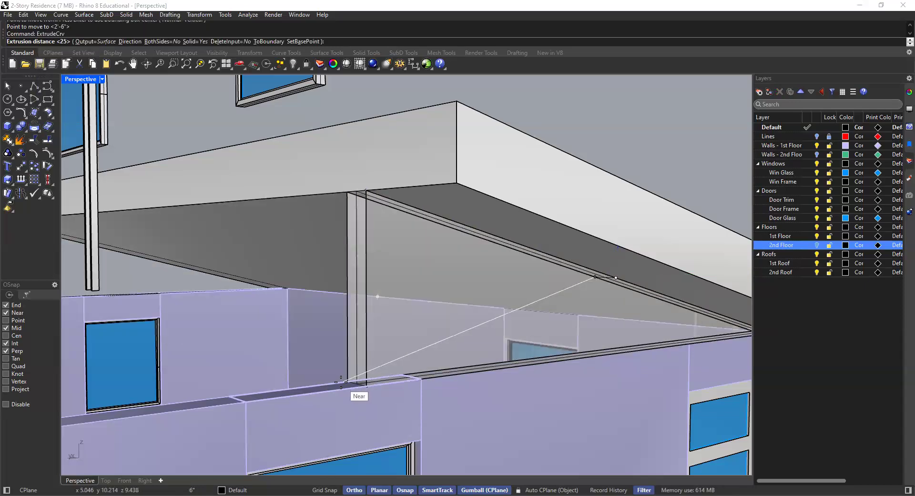
{"action": "left_click", "coordinate": [341, 381]}
Step: Try to copy the triangular profile curve from its lower corner at the tall end of the new wall infill
{"action": "scroll", "coordinate": [422, 332], "scroll_direction": "up", "scroll_amount": 5}
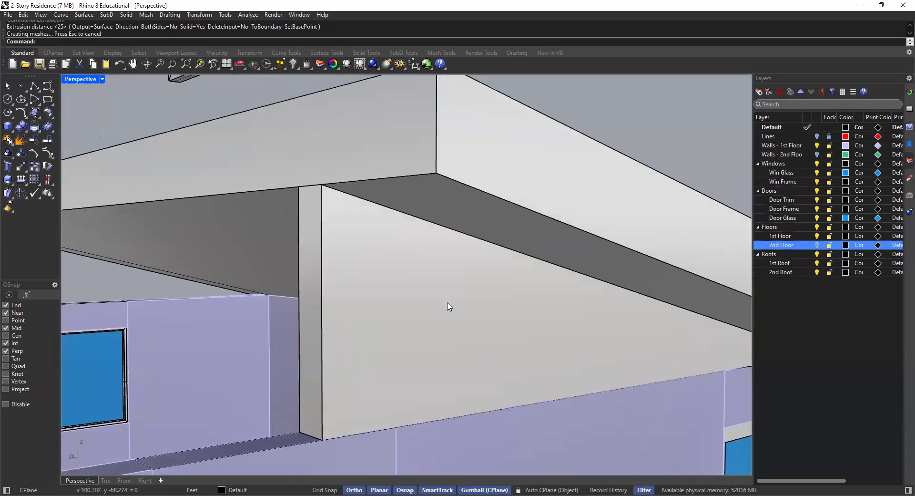
{"action": "right_click_drag", "start_coordinate": [470, 295], "coordinate": [382, 328], "text": "shift"}
{"action": "scroll", "coordinate": [429, 310], "scroll_direction": "down", "scroll_amount": 1}
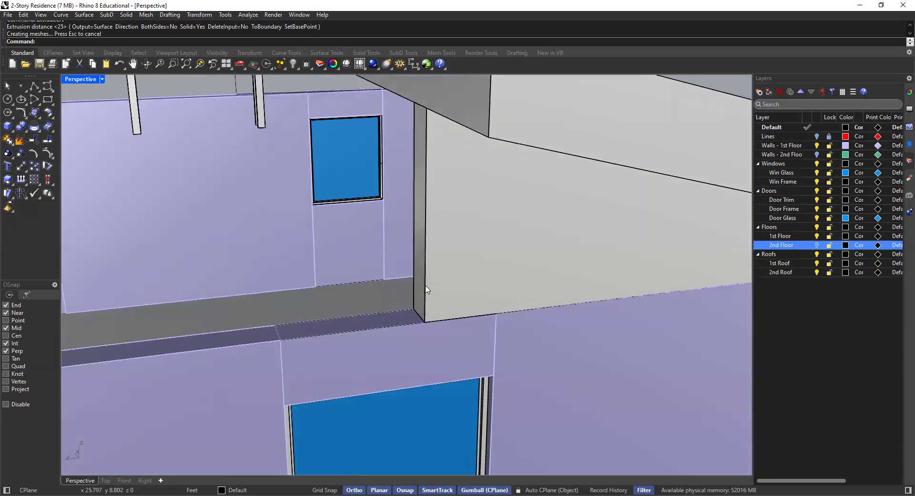
{"action": "left_click", "coordinate": [451, 311]}
{"action": "left_click", "coordinate": [452, 313]}
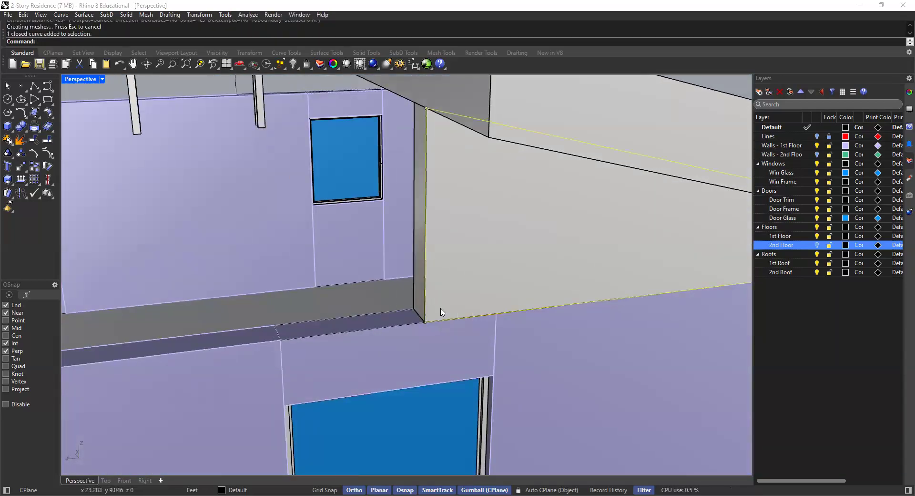
{"action": "key", "text": "Return"}
{"action": "left_click", "coordinate": [425, 323]}
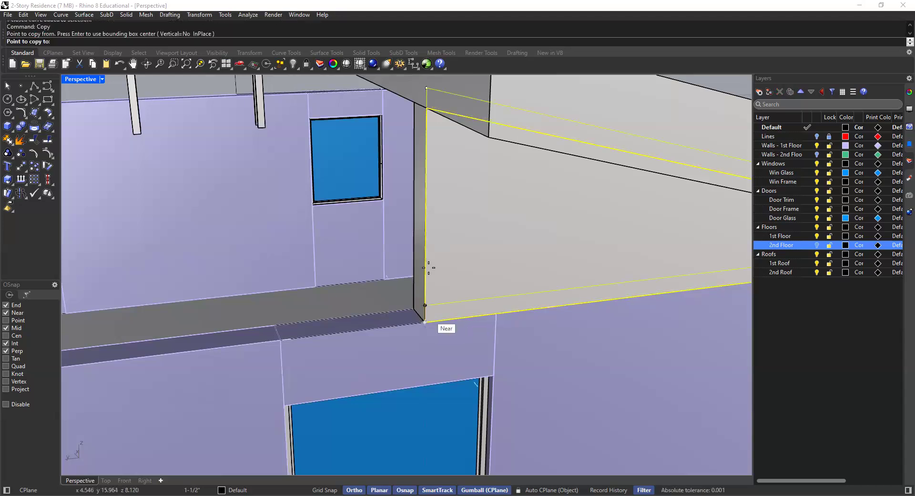
{"action": "scroll", "coordinate": [413, 223], "scroll_direction": "down", "scroll_amount": 1}
{"action": "left_click", "coordinate": [412, 223]}
{"action": "key", "text": "Return"}
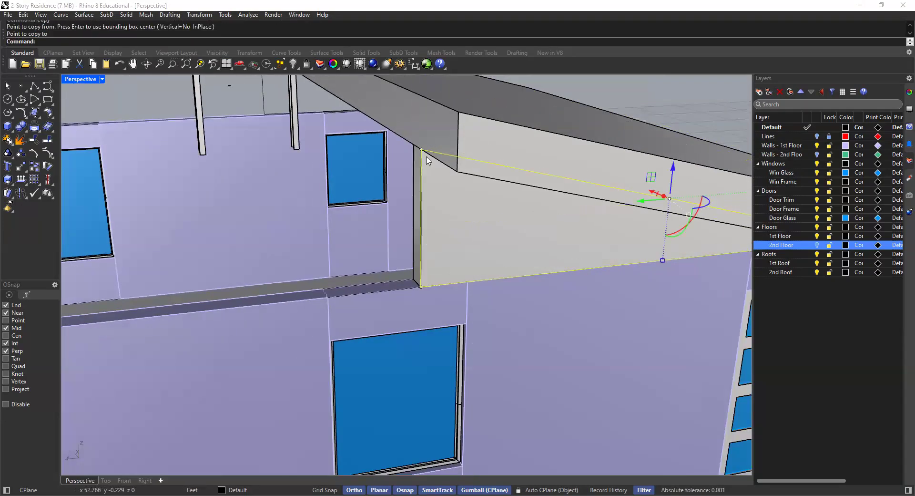
{"action": "scroll", "coordinate": [516, 253], "scroll_direction": "down", "scroll_amount": 4}
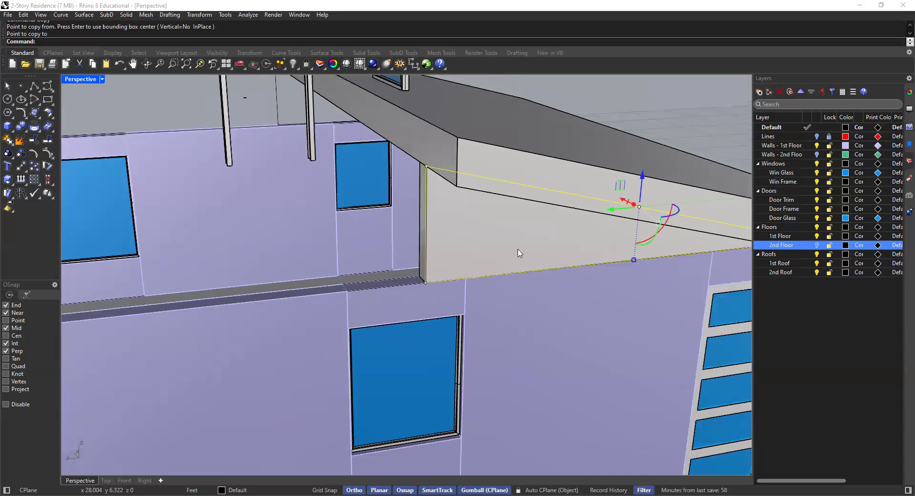
{"action": "scroll", "coordinate": [597, 246], "scroll_direction": "up", "scroll_amount": 6}
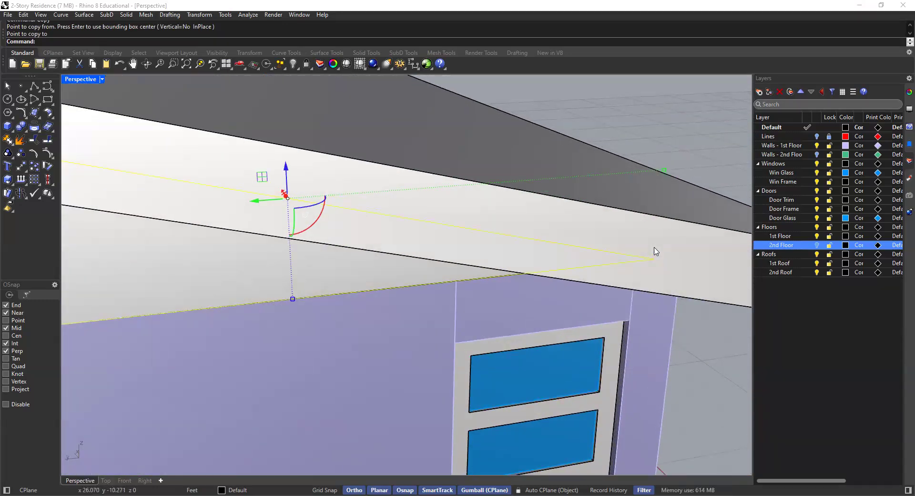
Step: Copy the triangular profile from its sharp tip to the inner top corner of the opposite first-floor side wall beneath the lower roof
{"action": "key", "text": "Return"}
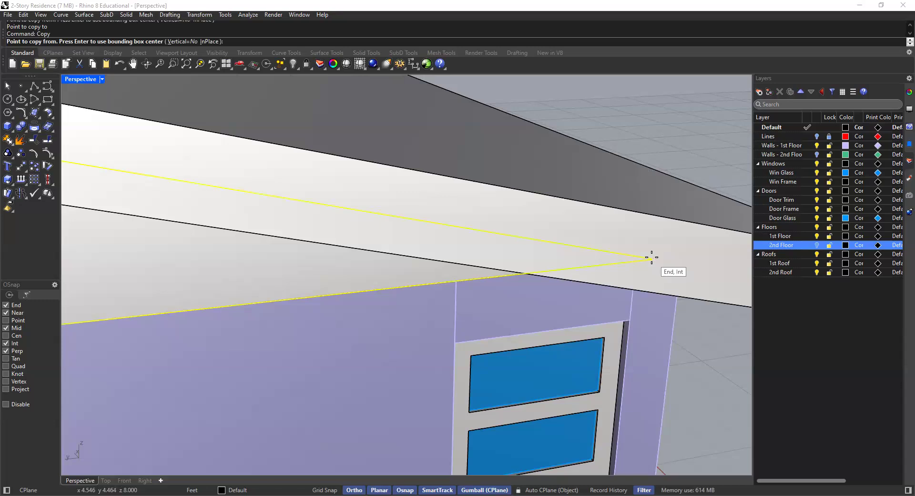
{"action": "left_click", "coordinate": [654, 258]}
{"action": "scroll", "coordinate": [560, 241], "scroll_direction": "down", "scroll_amount": 6}
{"action": "scroll", "coordinate": [416, 265], "scroll_direction": "up", "scroll_amount": 8}
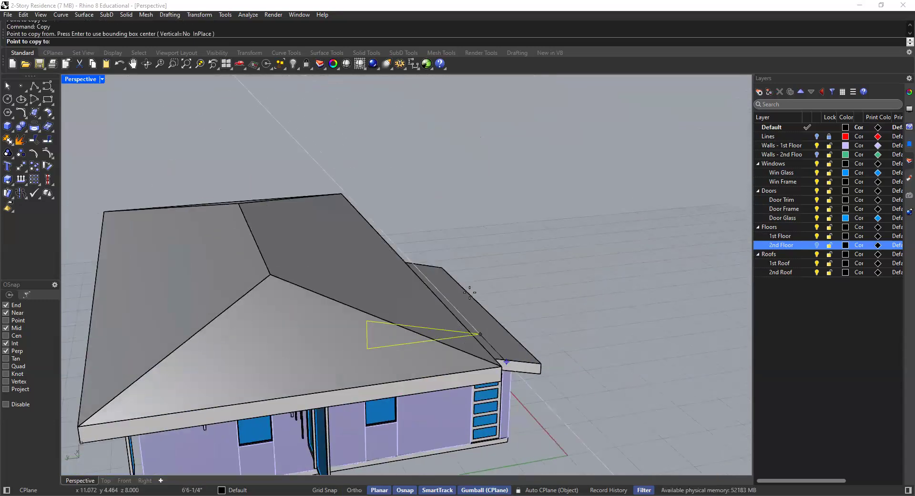
{"action": "scroll", "coordinate": [416, 265], "scroll_direction": "up", "scroll_amount": 4}
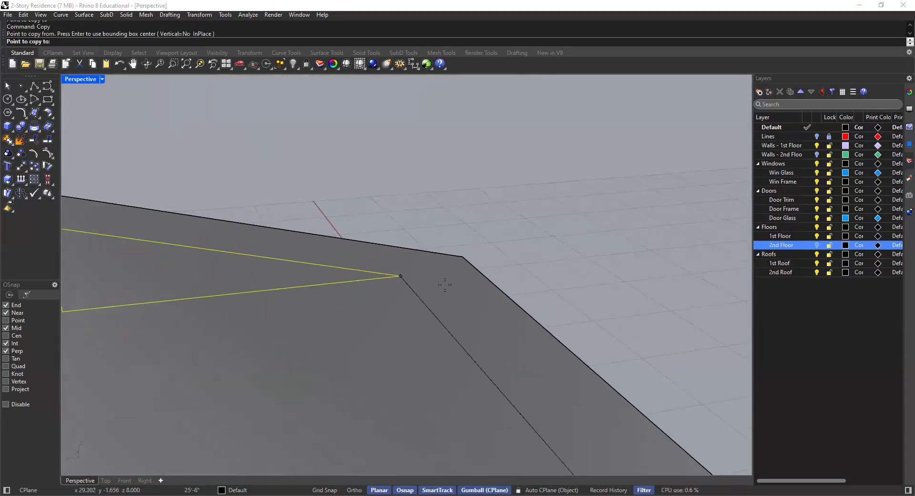
{"action": "scroll", "coordinate": [440, 305], "scroll_direction": "down", "scroll_amount": 10}
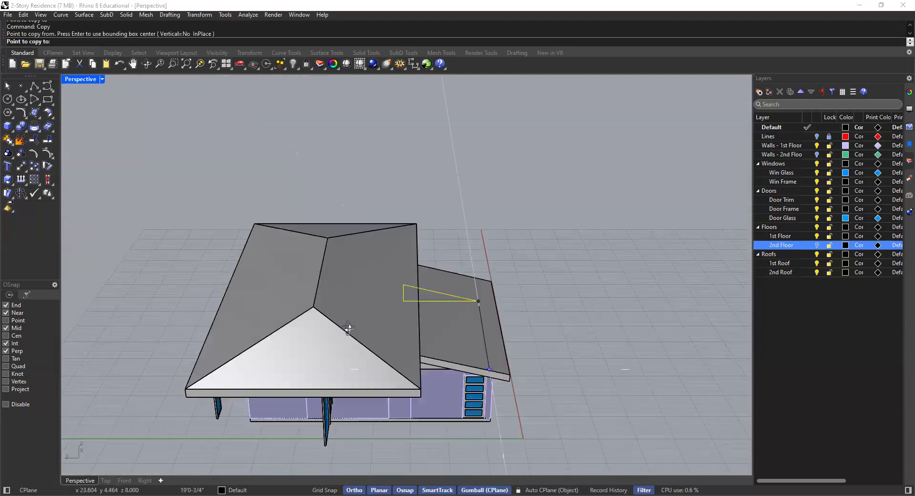
{"action": "right_click_drag", "start_coordinate": [438, 317], "coordinate": [406, 135]}
{"action": "key", "text": "F8"}
{"action": "right_click_drag", "start_coordinate": [493, 238], "coordinate": [343, 223]}
{"action": "scroll", "coordinate": [310, 302], "scroll_direction": "up", "scroll_amount": 8}
{"action": "scroll", "coordinate": [319, 282], "scroll_direction": "down", "scroll_amount": 4}
{"action": "right_click_drag", "start_coordinate": [320, 283], "coordinate": [377, 274], "text": "shift"}
{"action": "scroll", "coordinate": [382, 286], "scroll_direction": "up", "scroll_amount": 5}
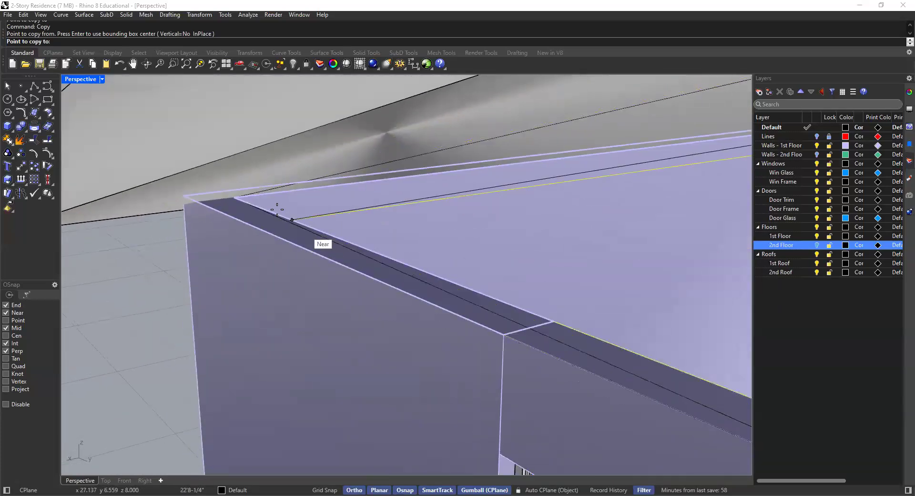
{"action": "left_click", "coordinate": [237, 197]}
{"action": "scroll", "coordinate": [247, 203], "scroll_direction": "down", "scroll_amount": 5}
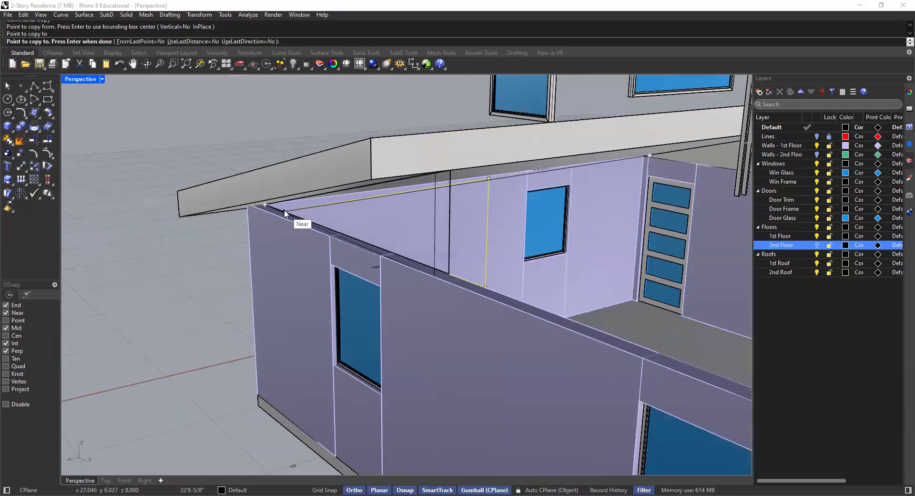
{"action": "key", "text": "Return"}
{"action": "key", "text": "Escape"}
Step: Delete the extra triangular profile whose vertical edge is farther from the tall end of the intended infill on the opposite side wall
{"action": "left_click", "coordinate": [435, 218]}
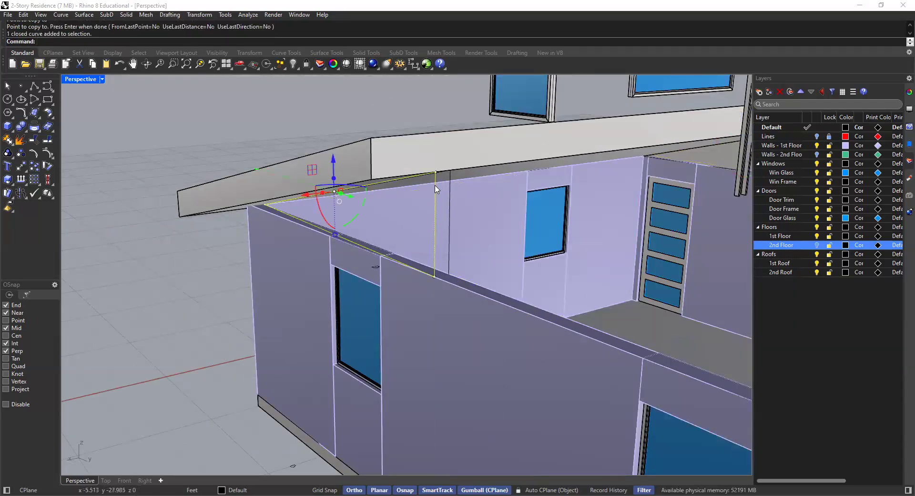
{"action": "right_click_drag", "start_coordinate": [426, 233], "coordinate": [424, 231]}
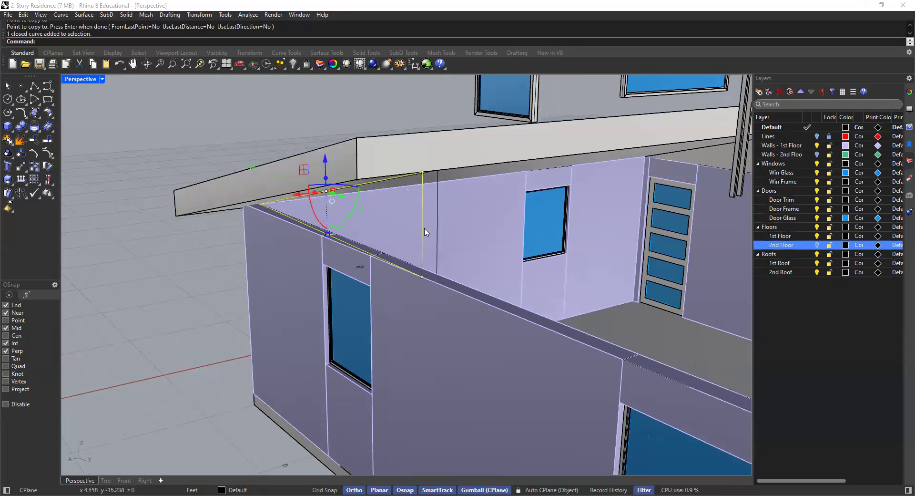
{"action": "key", "text": "Delete"}
Step: Extrude the remaining triangular profile outward across the opposite side wall's thickness as a solid
{"action": "left_click", "coordinate": [438, 222]}
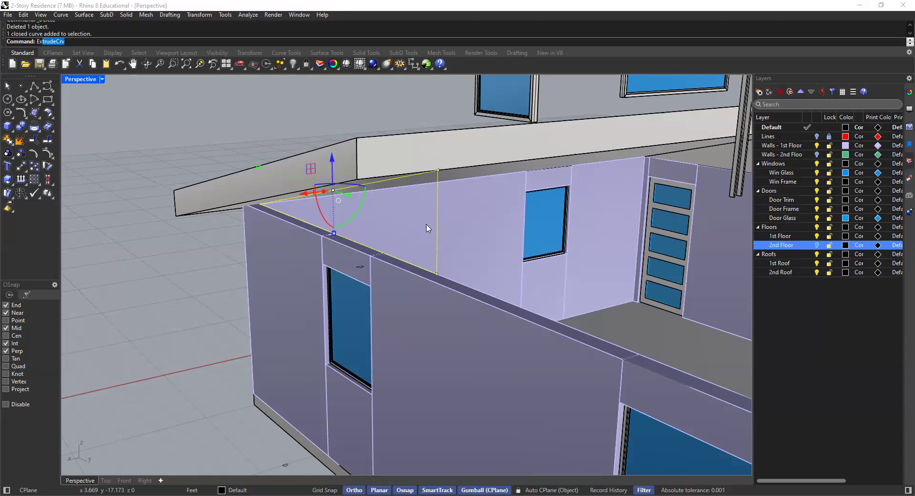
{"action": "key", "text": "Return"}
{"action": "left_click", "coordinate": [462, 297]}
{"action": "left_click", "coordinate": [313, 116]}
{"action": "scroll", "coordinate": [368, 184], "scroll_direction": "down", "scroll_amount": 5}
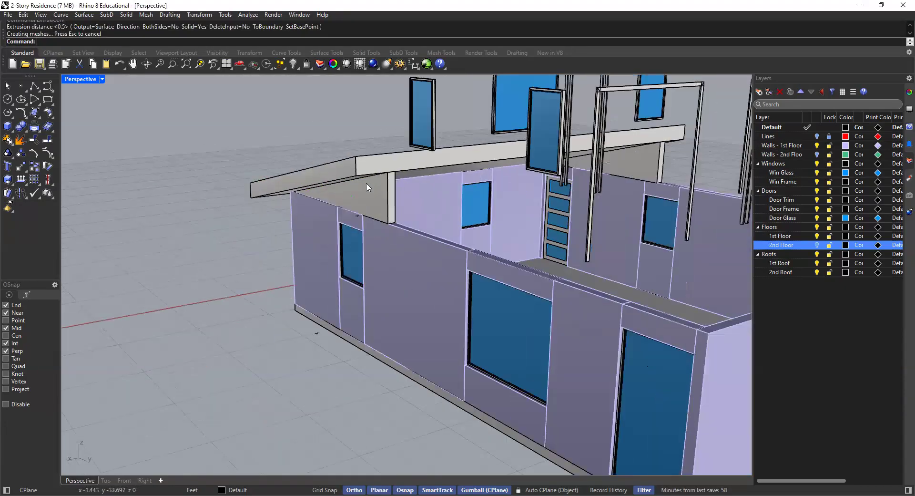
Step: Assign both triangular wall infills to the Walls - 1st Floor layer
{"action": "left_click", "coordinate": [369, 202]}
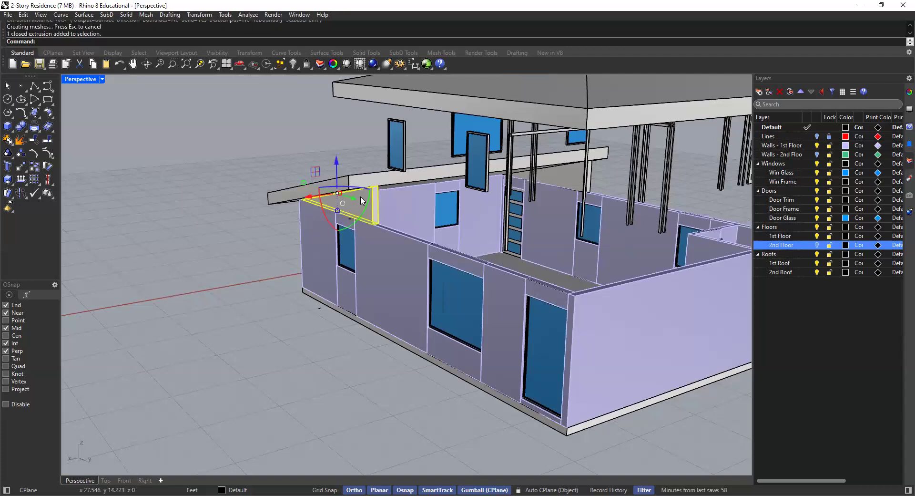
{"action": "left_click", "coordinate": [559, 178], "text": "shift"}
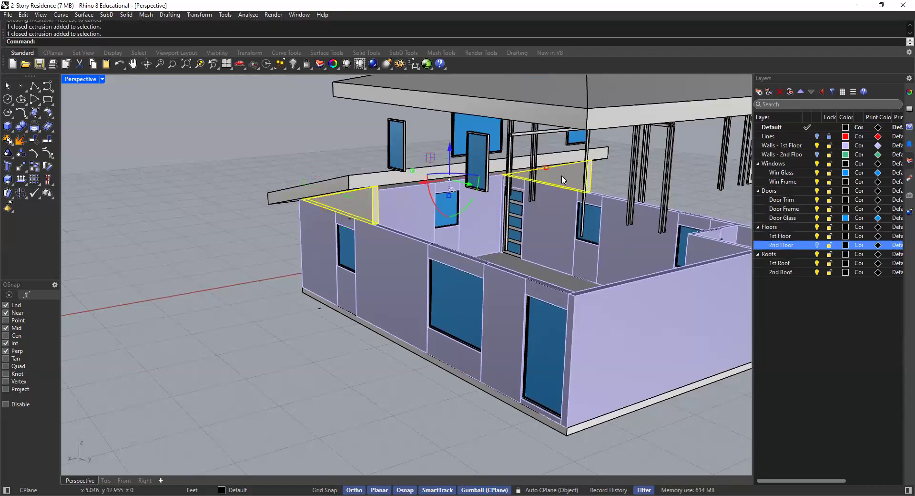
{"action": "right_click", "coordinate": [803, 145]}
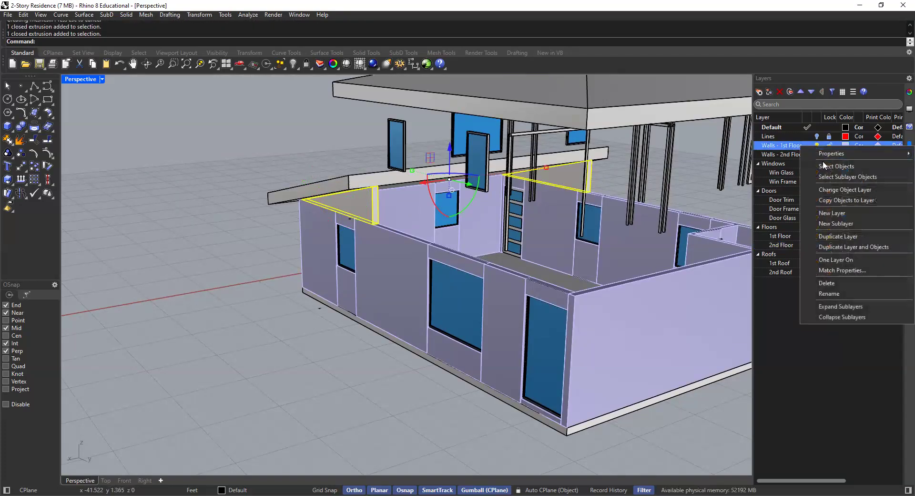
{"action": "left_click", "coordinate": [830, 190]}
Step: Show the Walls - 2nd Floor and 2nd Floor layers again
{"action": "right_click_drag", "start_coordinate": [352, 179], "coordinate": [396, 162]}
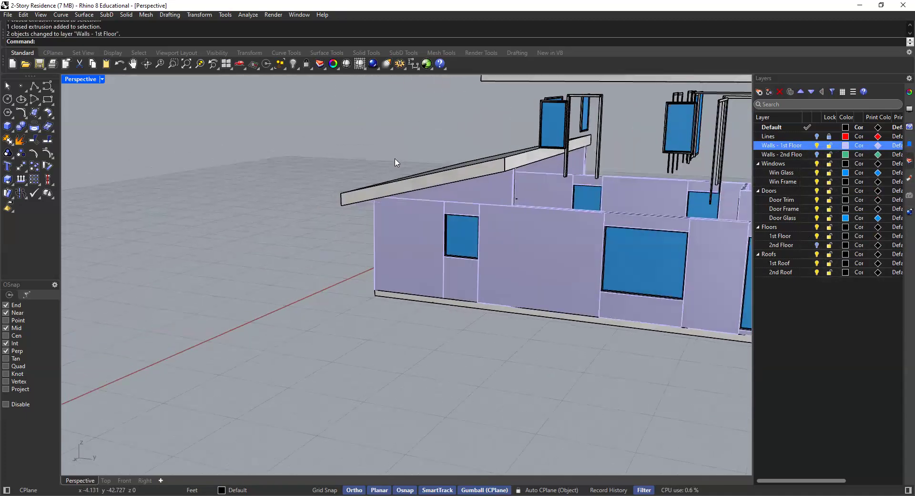
{"action": "left_click", "coordinate": [817, 154]}
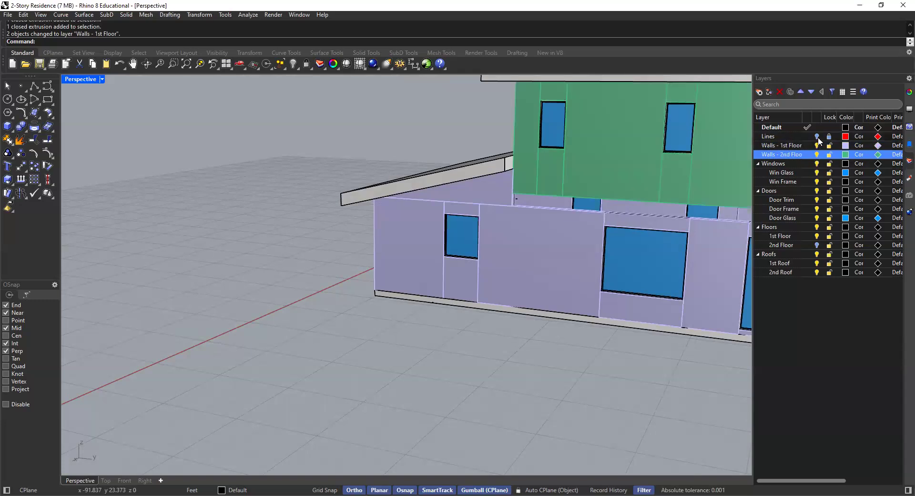
{"action": "left_click", "coordinate": [817, 243]}
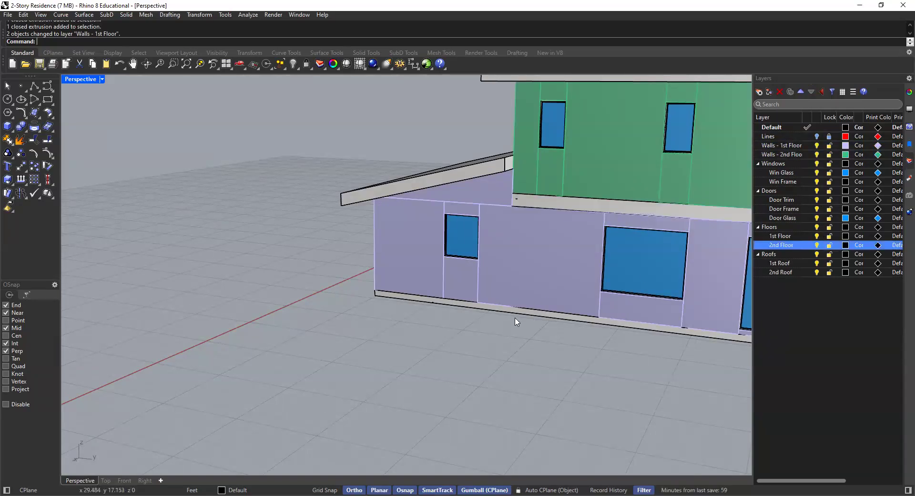
Step: Examine the triangular wall infills and the lower roof from both sides of the house
{"action": "scroll", "coordinate": [523, 253], "scroll_direction": "down", "scroll_amount": 5}
{"action": "right_click_drag", "start_coordinate": [523, 253], "coordinate": [337, 275]}
{"action": "scroll", "coordinate": [367, 270], "scroll_direction": "up", "scroll_amount": 5}
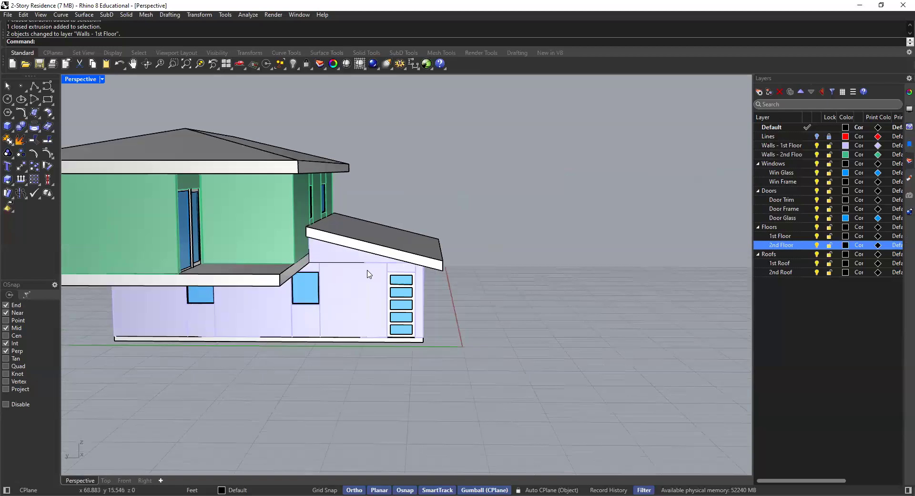
{"action": "right_click_drag", "start_coordinate": [392, 316], "coordinate": [374, 274]}
{"action": "right_click_drag", "start_coordinate": [425, 289], "coordinate": [342, 328], "text": "shift"}
{"action": "scroll", "coordinate": [342, 327], "scroll_direction": "down", "scroll_amount": 5}
{"action": "right_click_drag", "start_coordinate": [446, 302], "coordinate": [415, 307]}
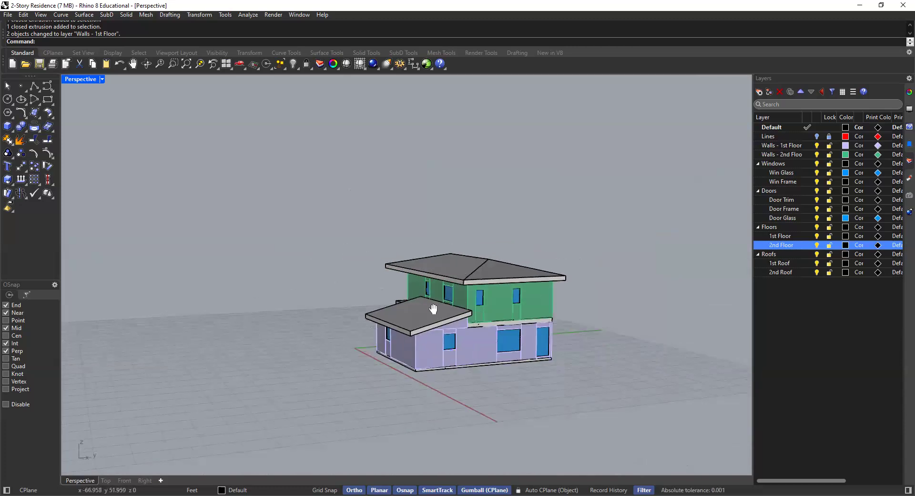
{"action": "left_click", "coordinate": [416, 306]}
{"action": "left_click", "coordinate": [363, 245]}
{"action": "left_click", "coordinate": [414, 317]}
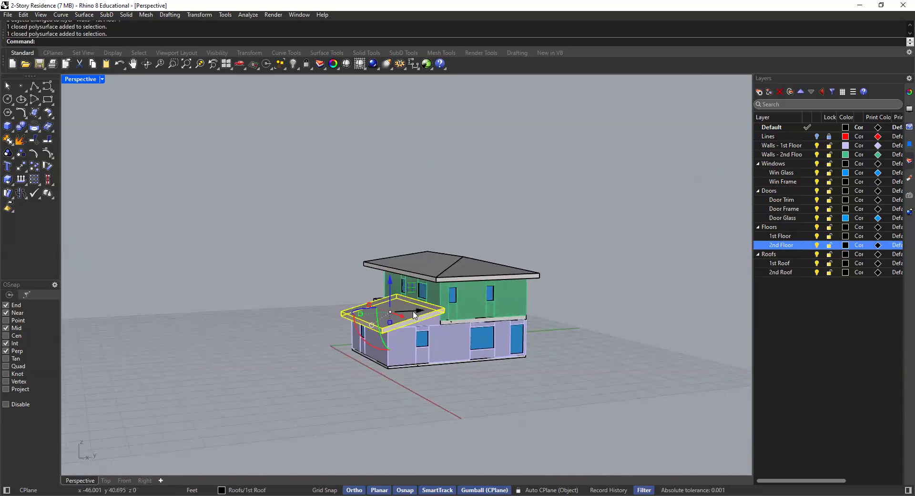
{"action": "scroll", "coordinate": [412, 310], "scroll_direction": "up", "scroll_amount": 3}
{"action": "key", "text": "Escape"}
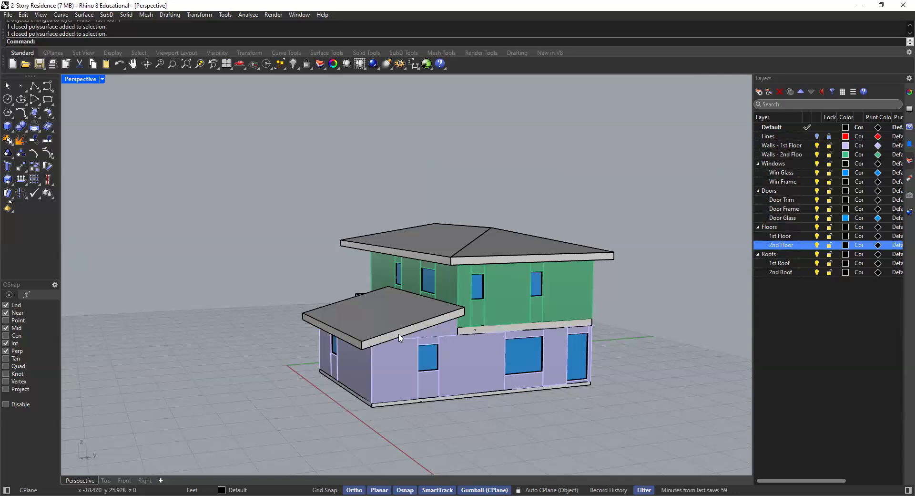